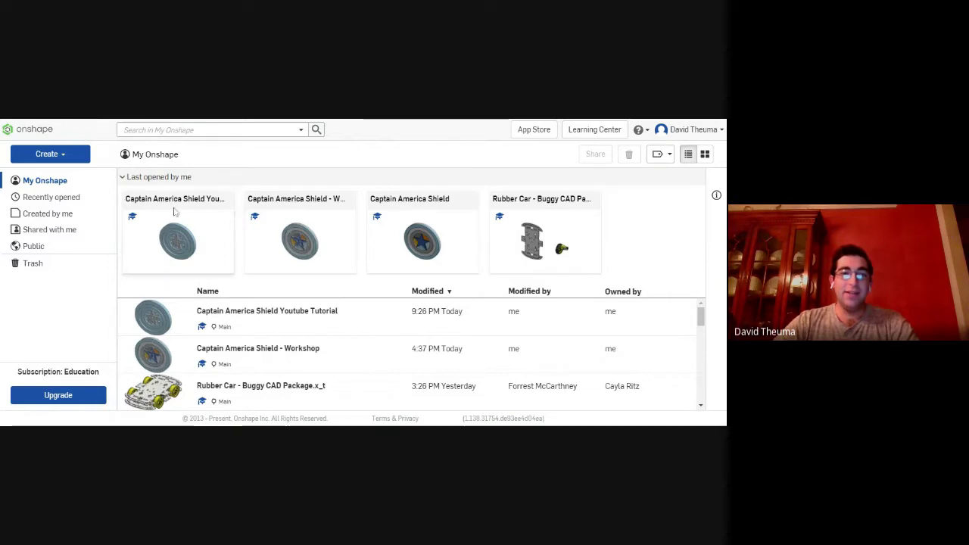
# Create a new Onshape document named 'Cap's Shield'
pyautogui.click(72, 157)
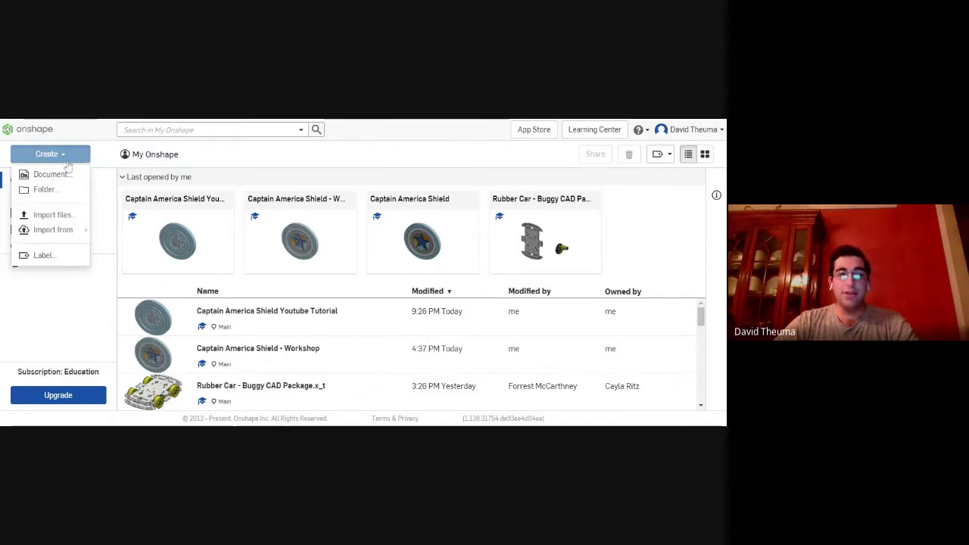
pyautogui.click(51, 174)
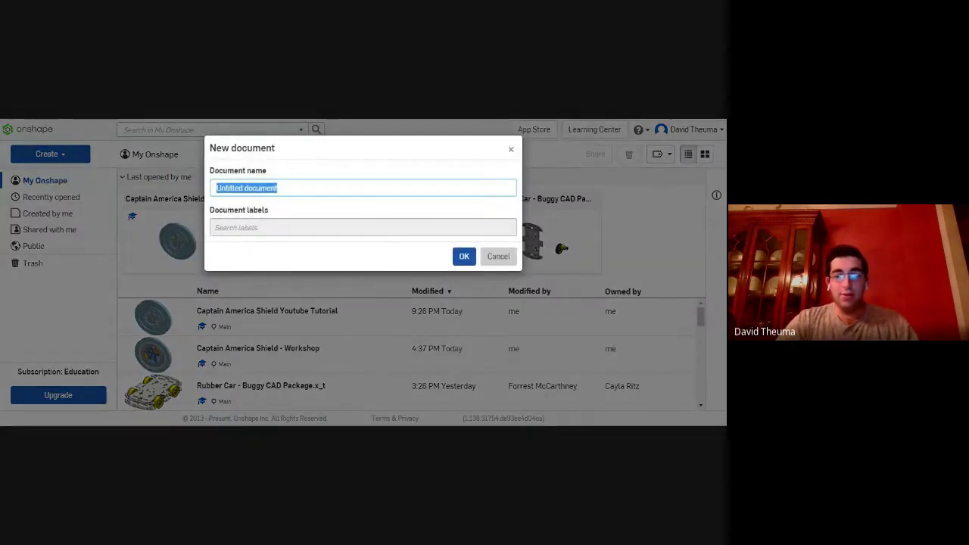
pyautogui.press('BackSpace')
pyautogui.write('Cap')
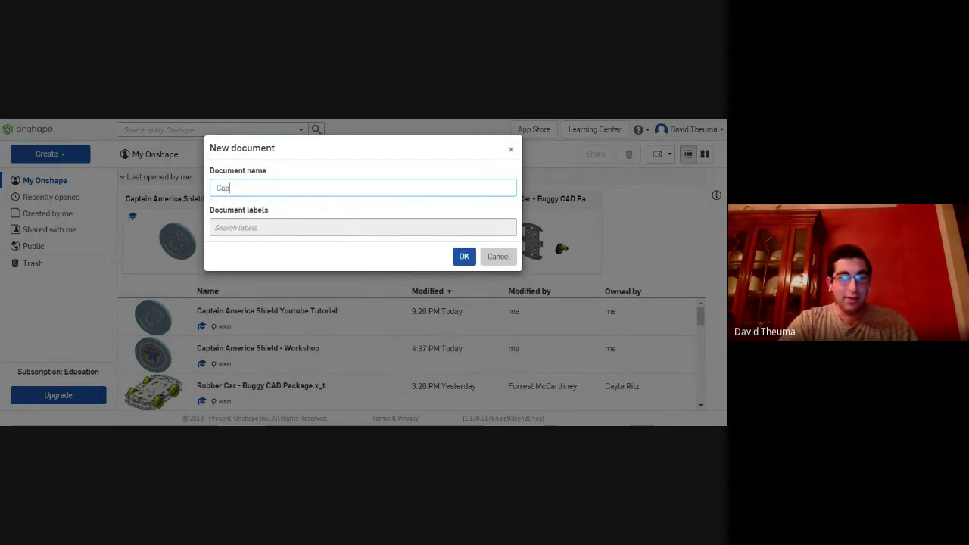
pyautogui.write("'s Shield")
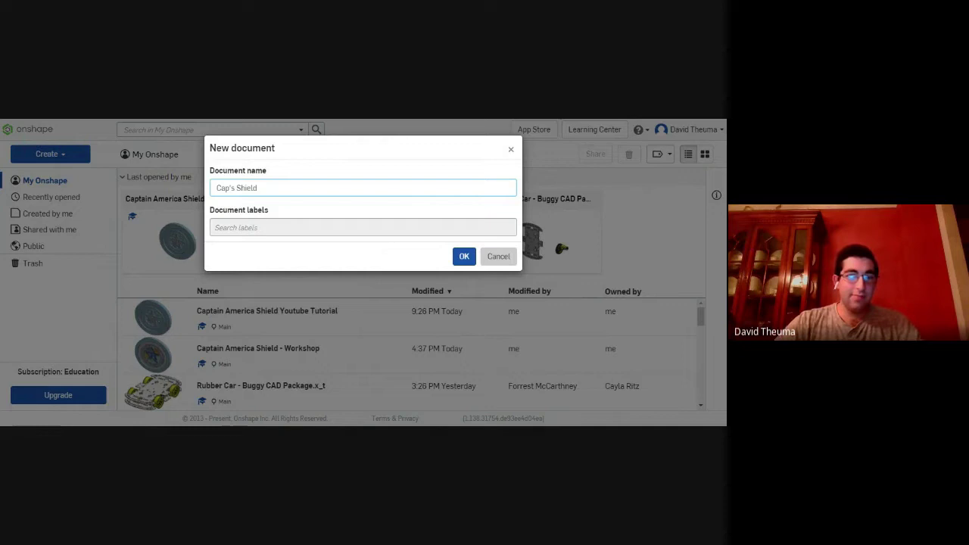
pyautogui.click(464, 256)
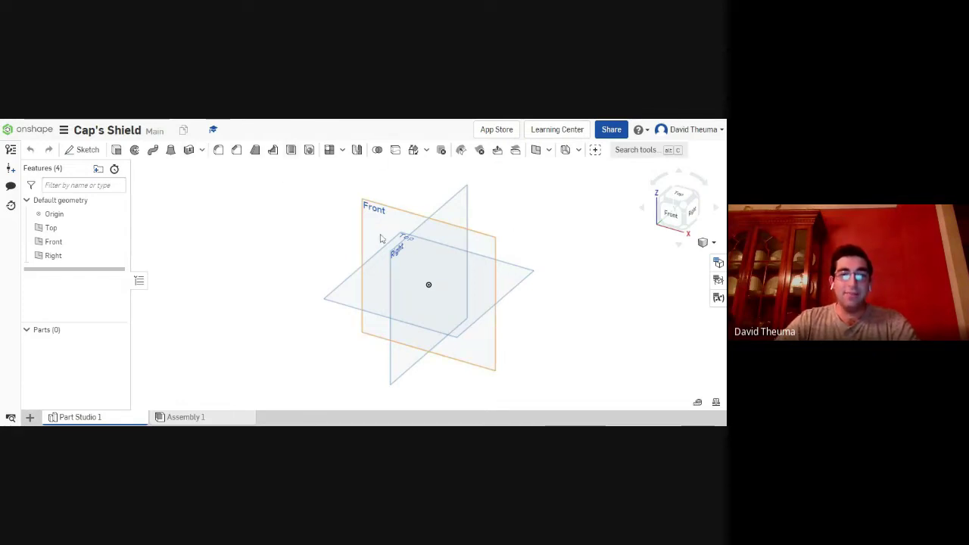
# Set the workspace's default length unit to Millimeter and apply it
pyautogui.click(65, 131)
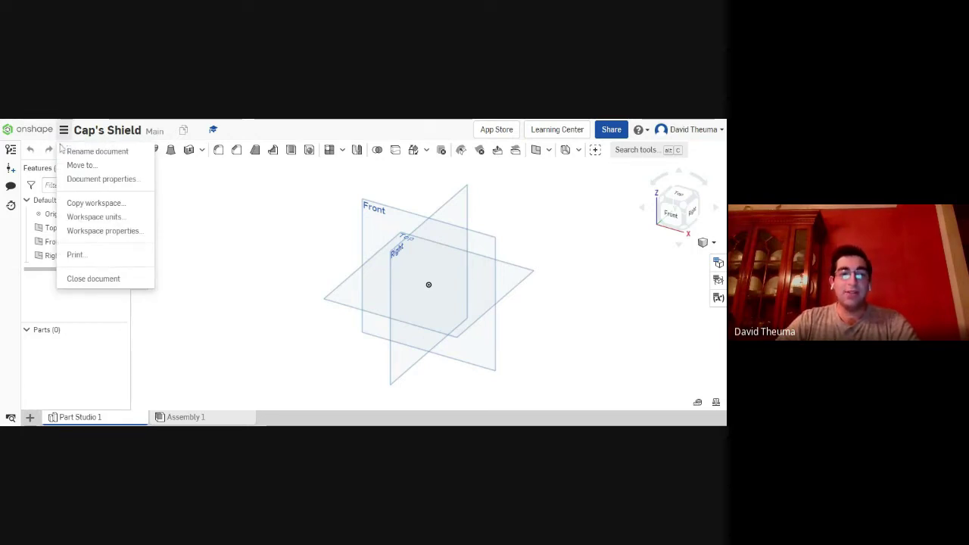
pyautogui.click(65, 131)
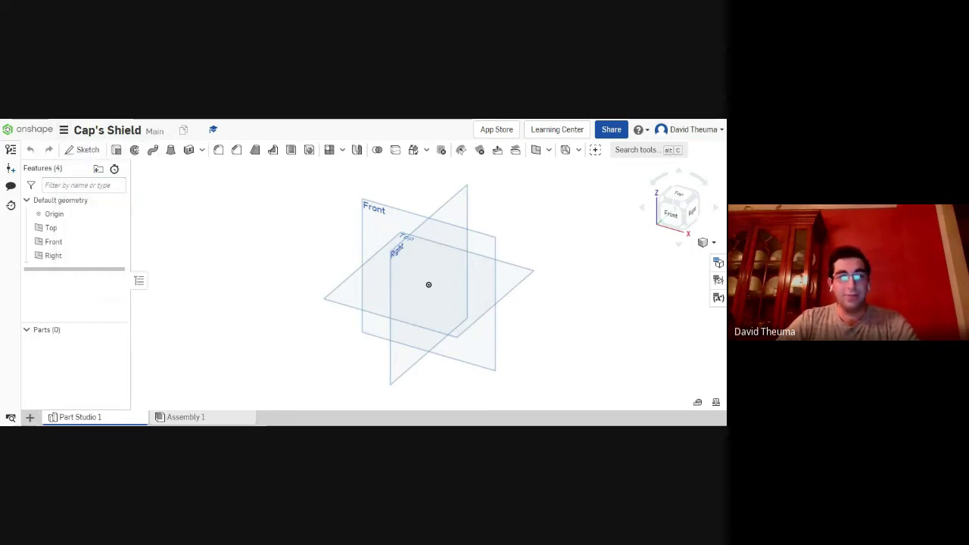
pyautogui.click(65, 131)
pyautogui.click(97, 218)
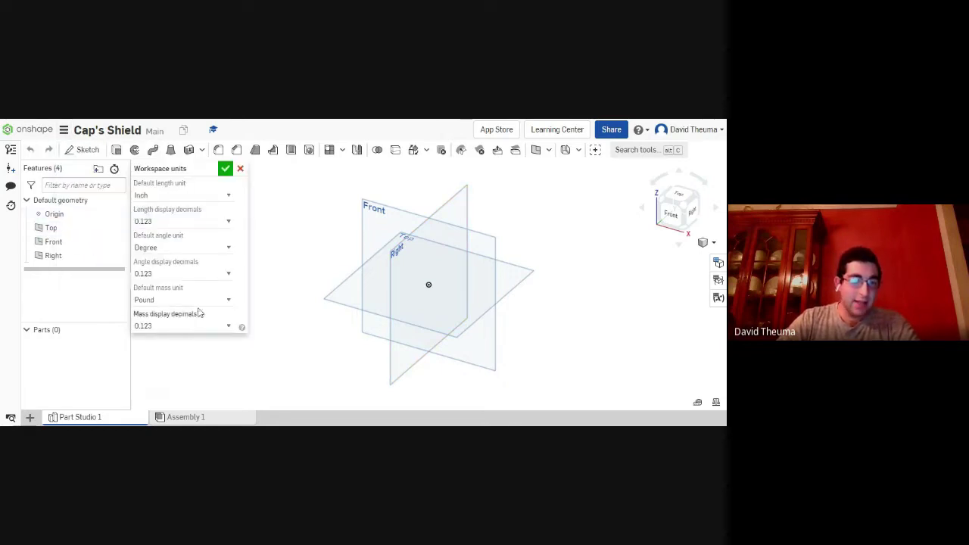
pyautogui.click(175, 196)
pyautogui.click(168, 209)
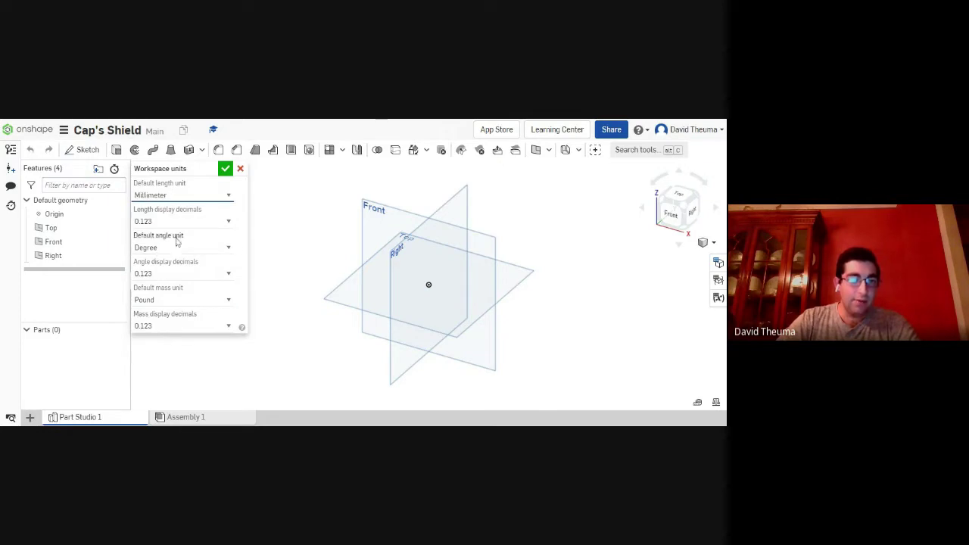
pyautogui.click(225, 170)
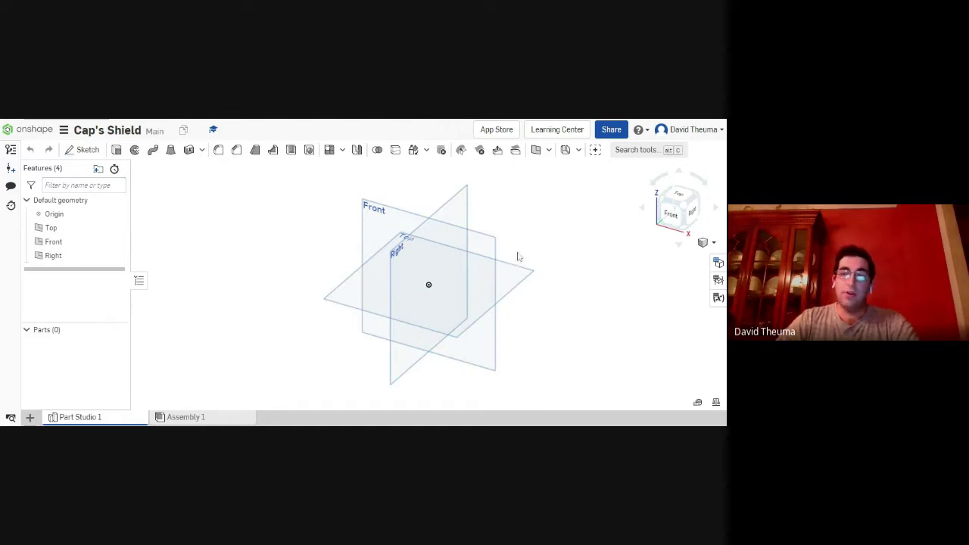
# Face the Front view and start Sketch 1 on the Front plane
pyautogui.click(670, 217)
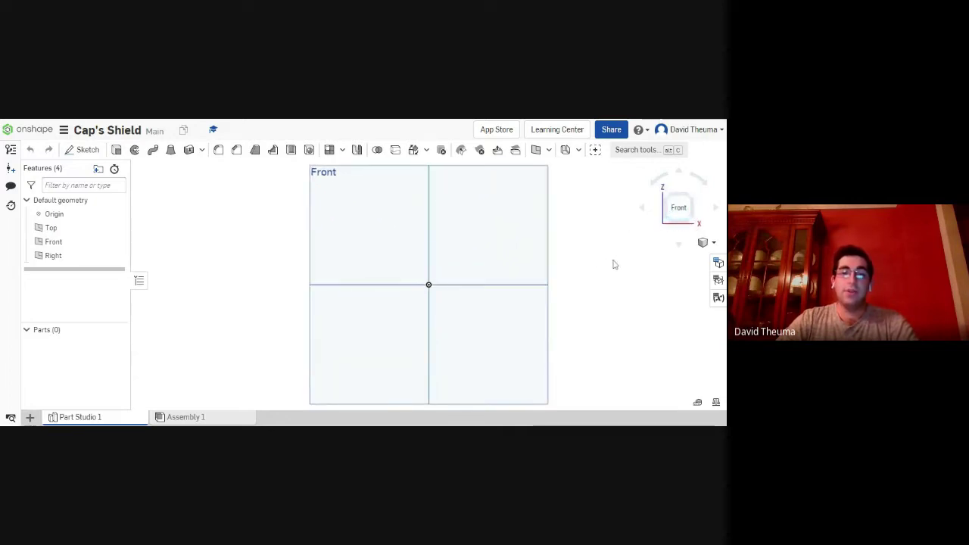
pyautogui.moveTo(614, 264)
pyautogui.mouseDown(button='middle')
pyautogui.moveTo(584, 271)
pyautogui.moveTo(568, 260)
pyautogui.moveTo(551, 271)
pyautogui.mouseUp(button='middle')
pyautogui.scroll(-1, 569, 260)
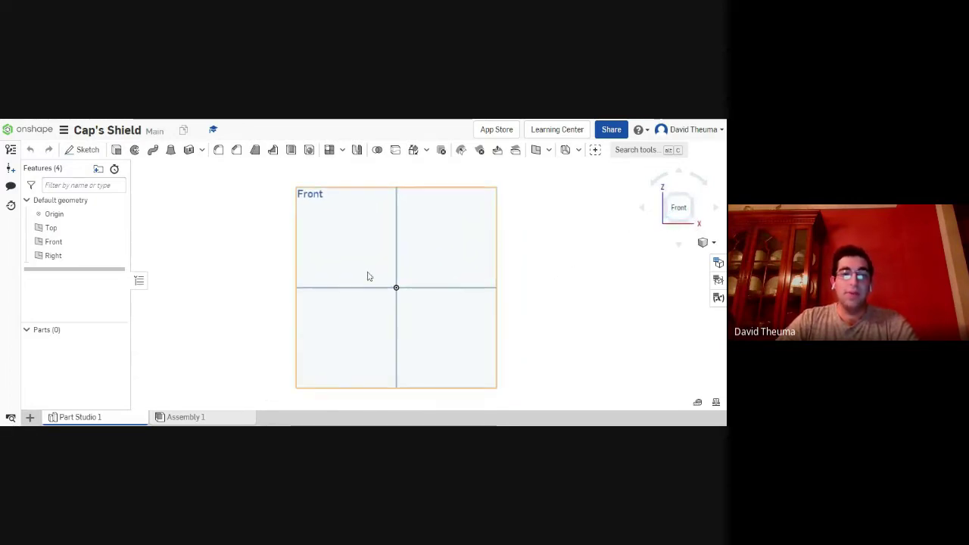
pyautogui.click(87, 150)
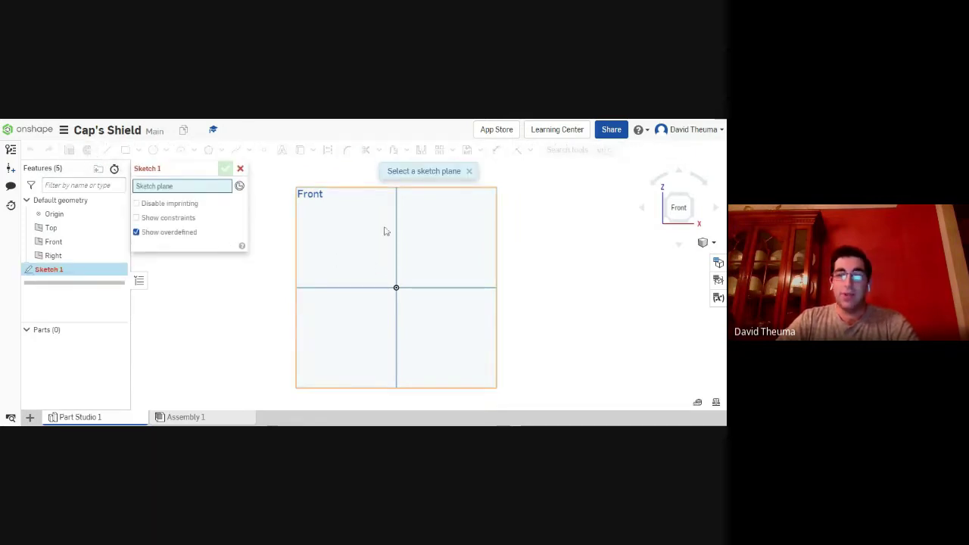
pyautogui.click(362, 235)
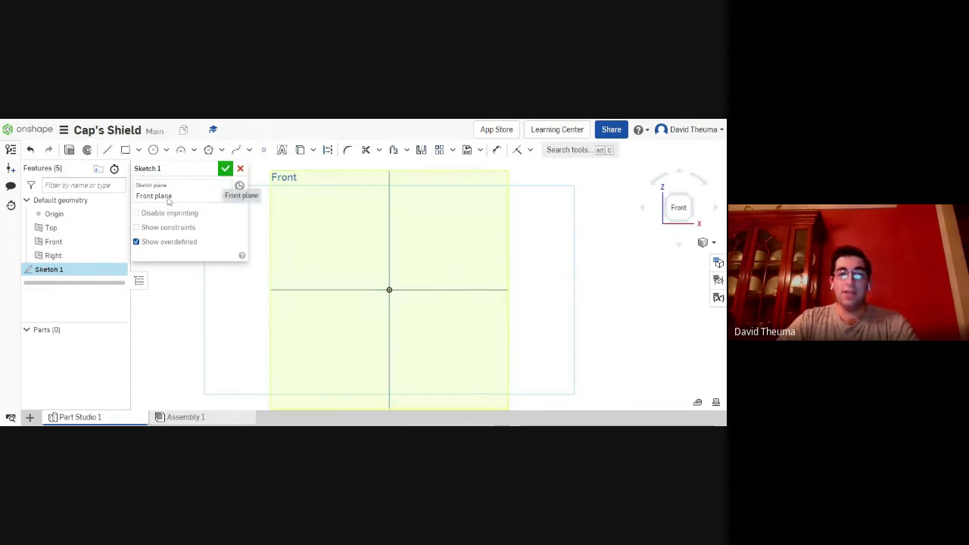
pyautogui.scroll(-2, 478, 260)
pyautogui.moveTo(477, 260); pyautogui.dragTo(473, 256, button='middle')
pyautogui.scroll(2, 467, 255)
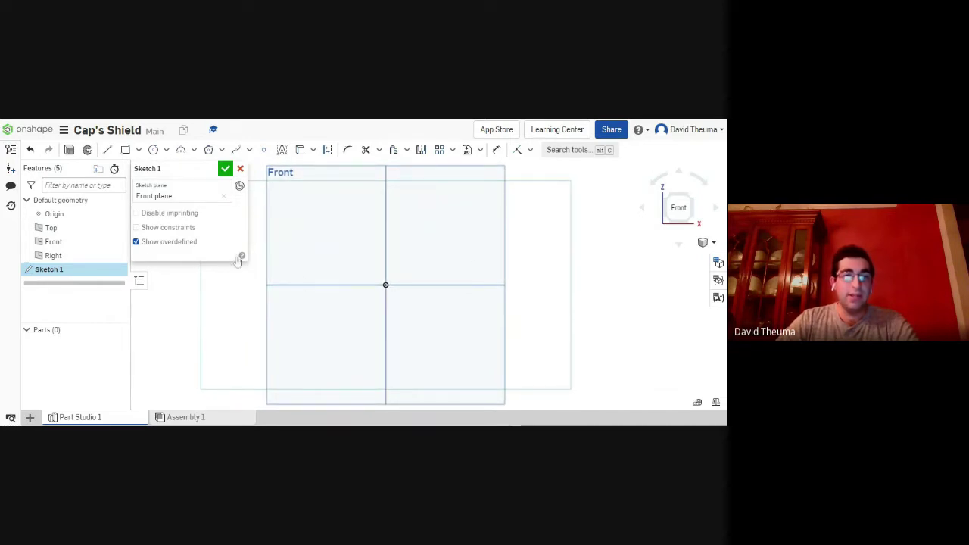
# Draw a center-point circle at the sketch origin
pyautogui.click(154, 151)
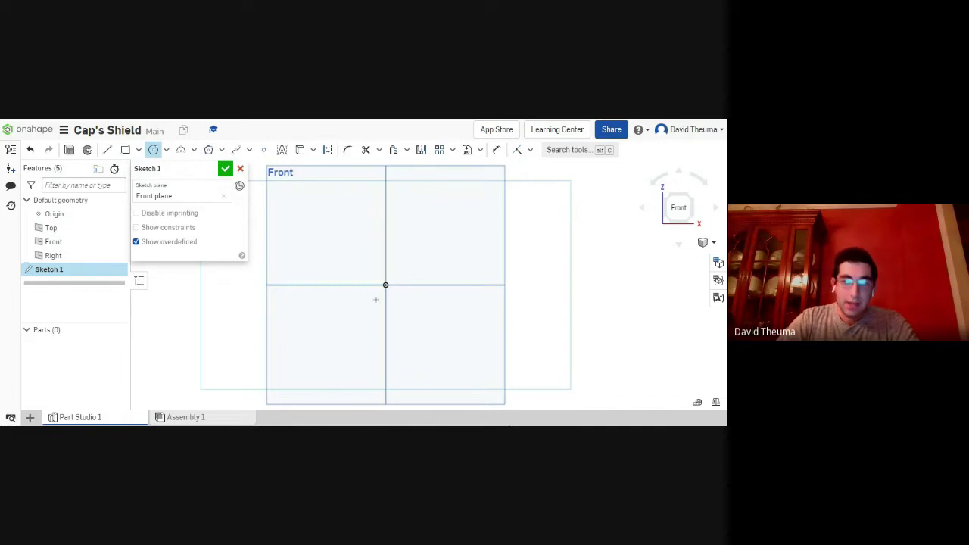
pyautogui.click(386, 284)
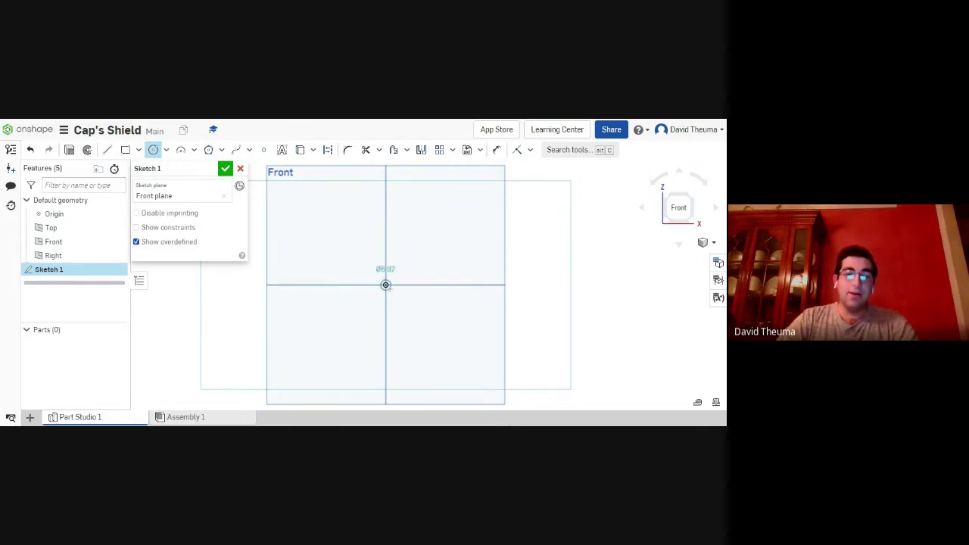
pyautogui.click(483, 318)
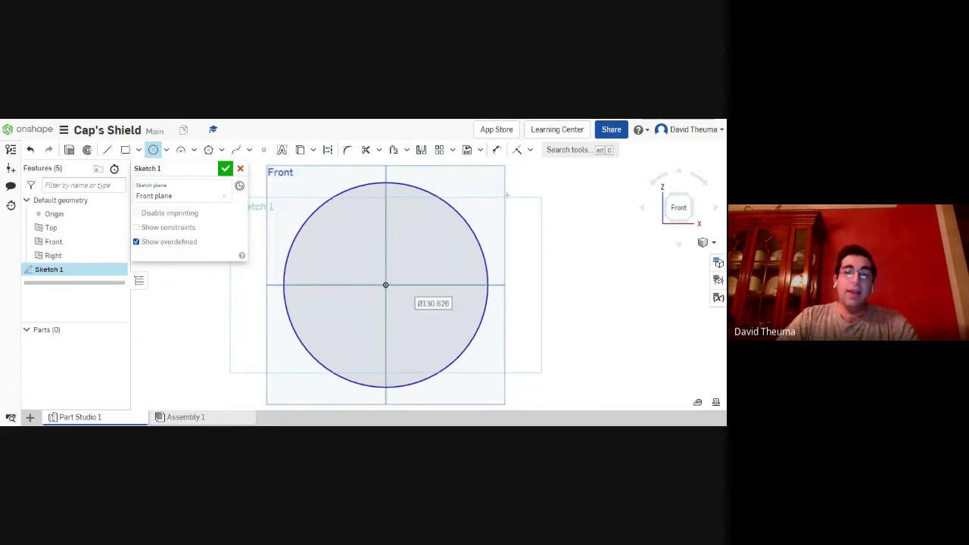
# Dimension the circle's diameter to 100 mm
pyautogui.click(498, 151)
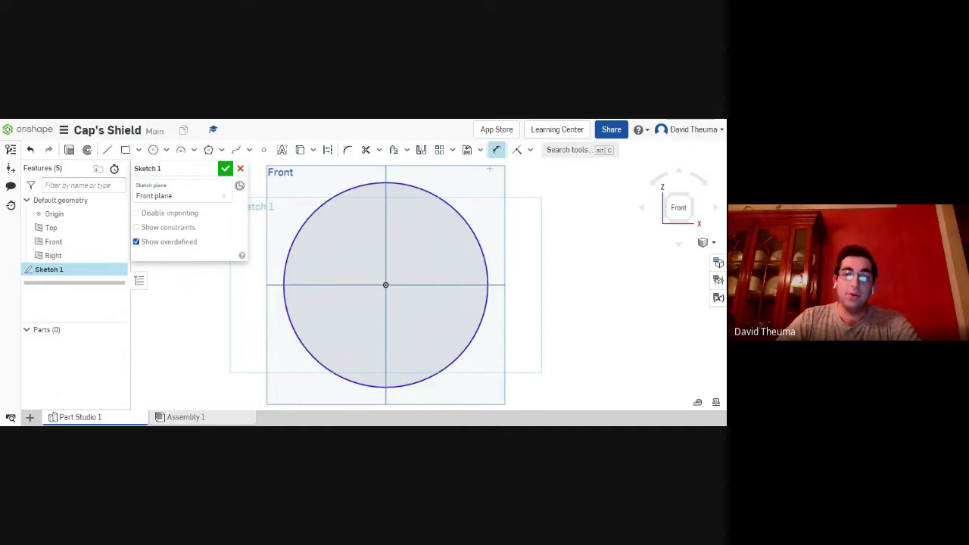
pyautogui.click(473, 240)
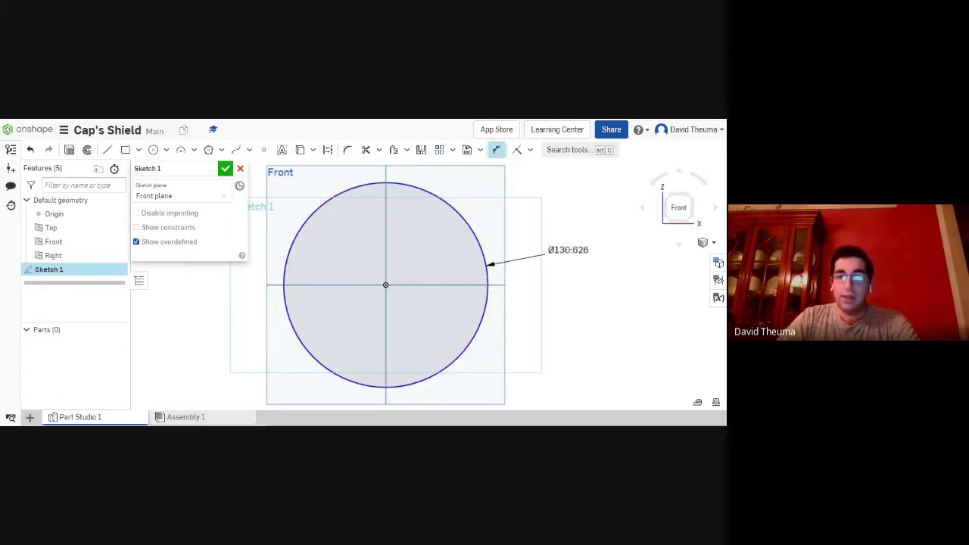
pyautogui.click(571, 249)
pyautogui.click(581, 249)
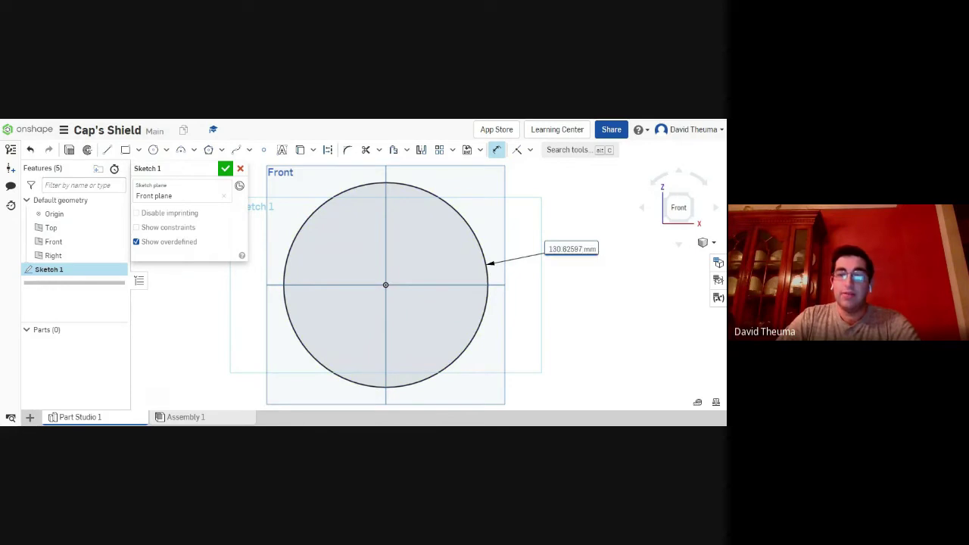
pyautogui.press('BackSpace')
pyautogui.press('BackSpace')
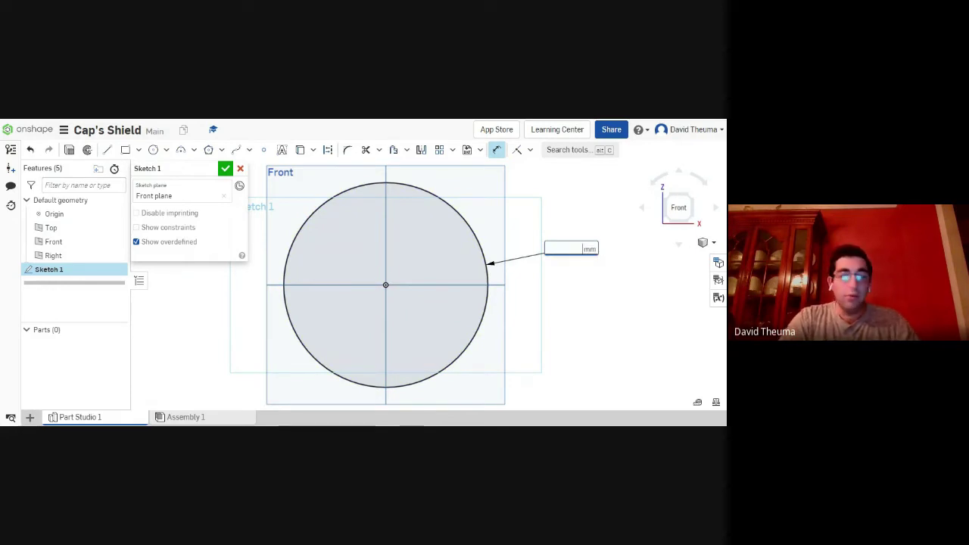
pyautogui.write('100')
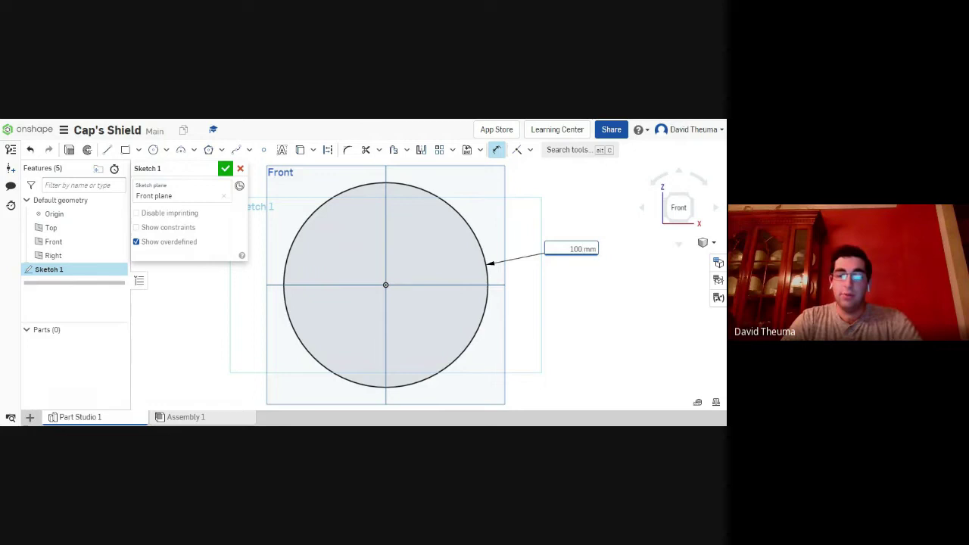
pyautogui.press('Return')
pyautogui.scroll(2, 442, 302)
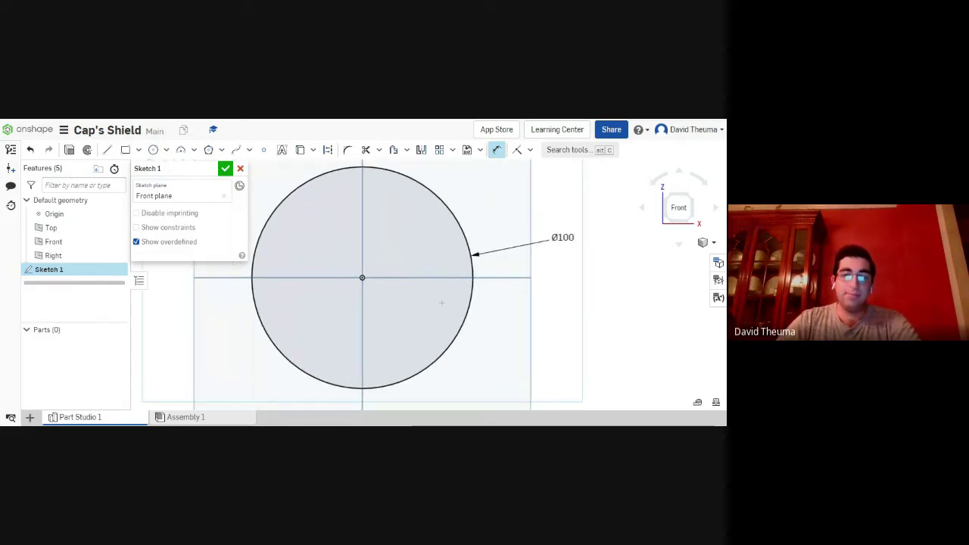
pyautogui.scroll(-1, 480, 212)
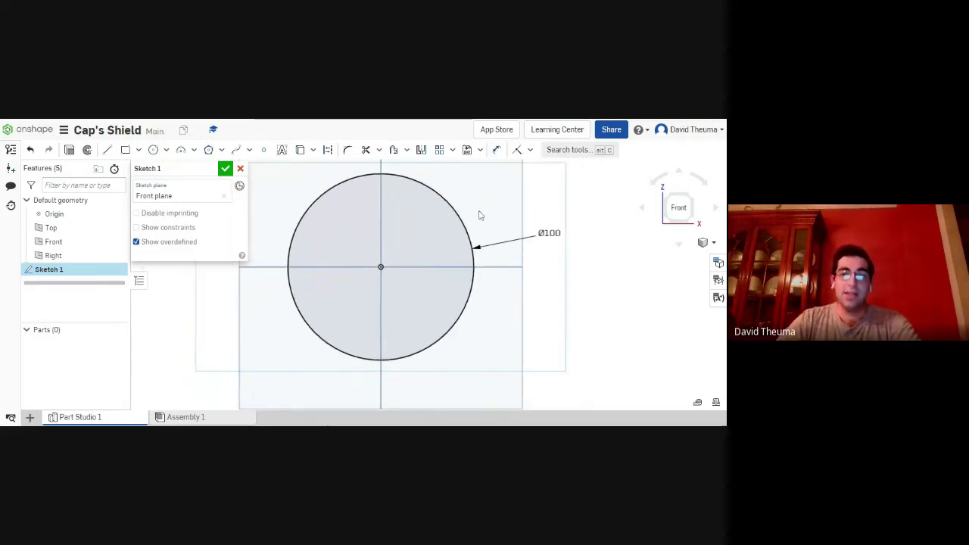
pyautogui.moveTo(487, 224); pyautogui.dragTo(515, 229, button='middle')
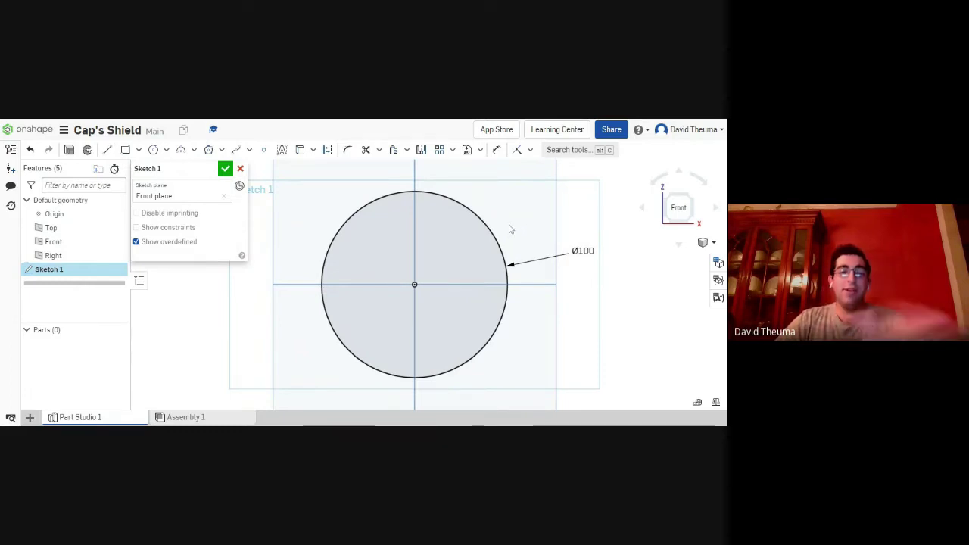
# Draw a second circle centred on the origin inside the first
pyautogui.click(154, 150)
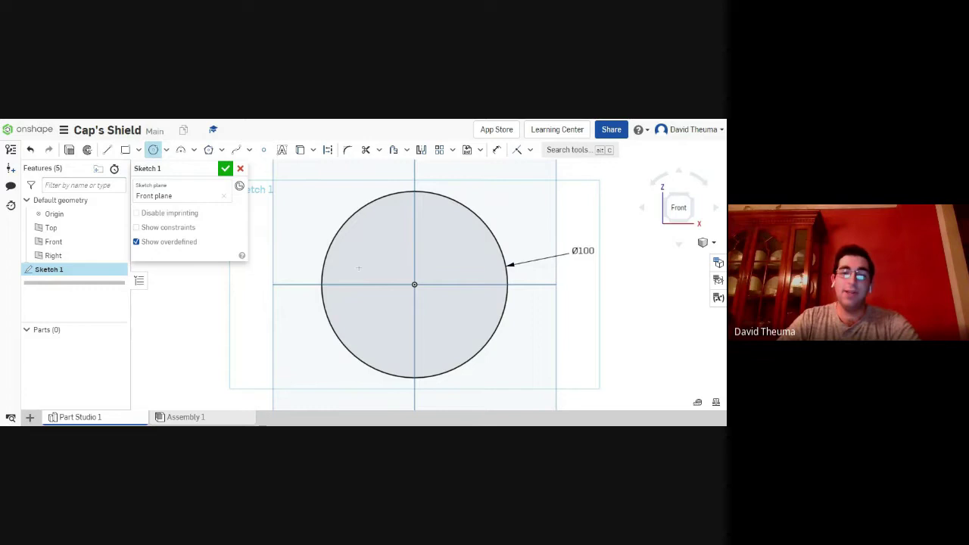
pyautogui.click(414, 284)
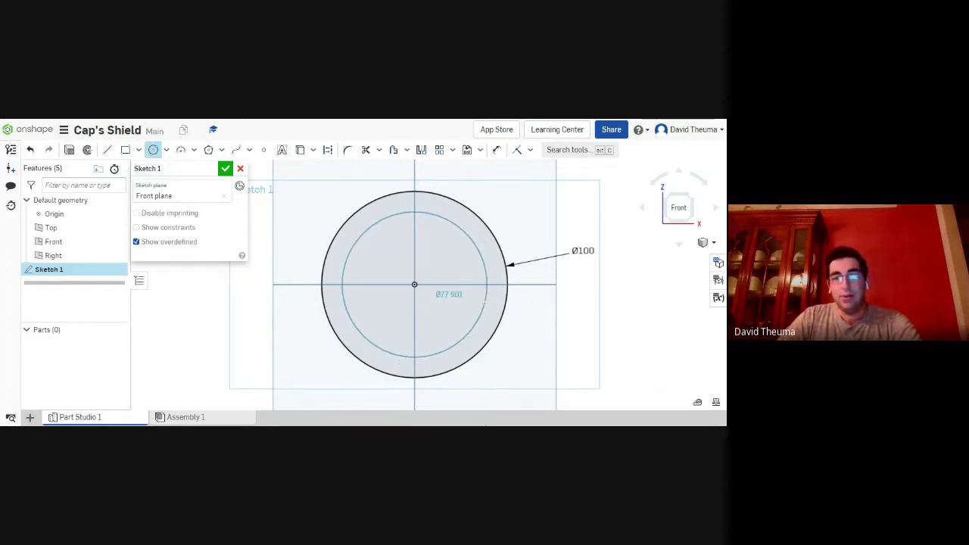
pyautogui.click(484, 303)
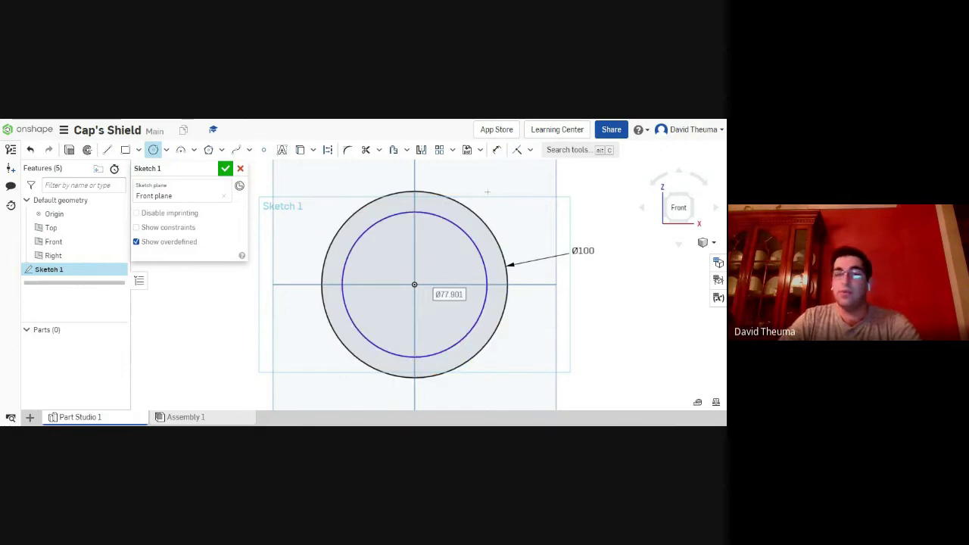
# Dimension the gap between the outer and inner circles to 9 mm
pyautogui.click(496, 149)
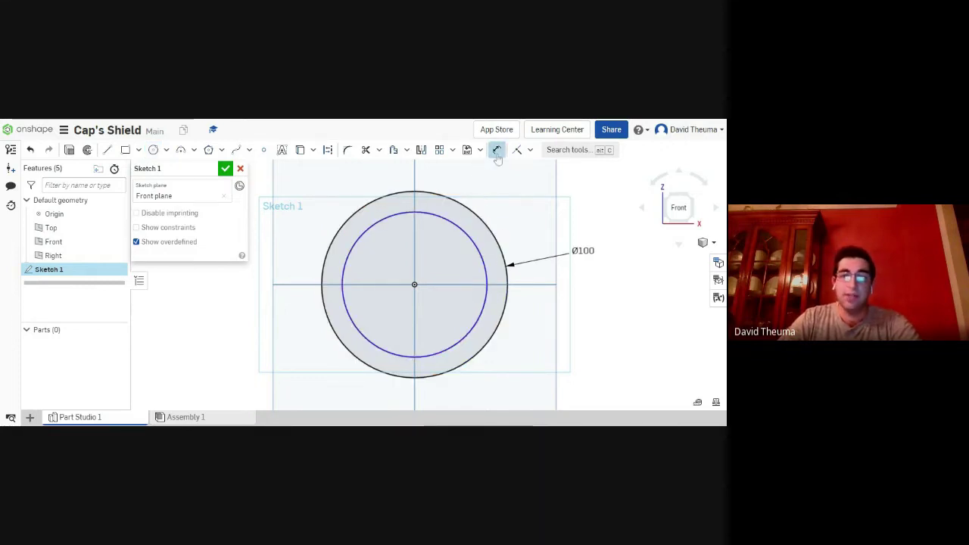
pyautogui.click(480, 218)
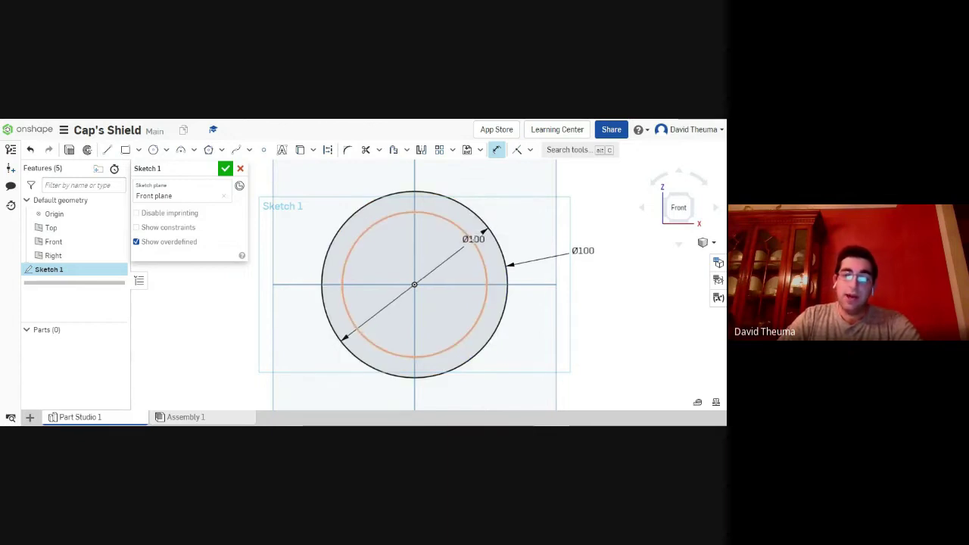
pyautogui.click(480, 230)
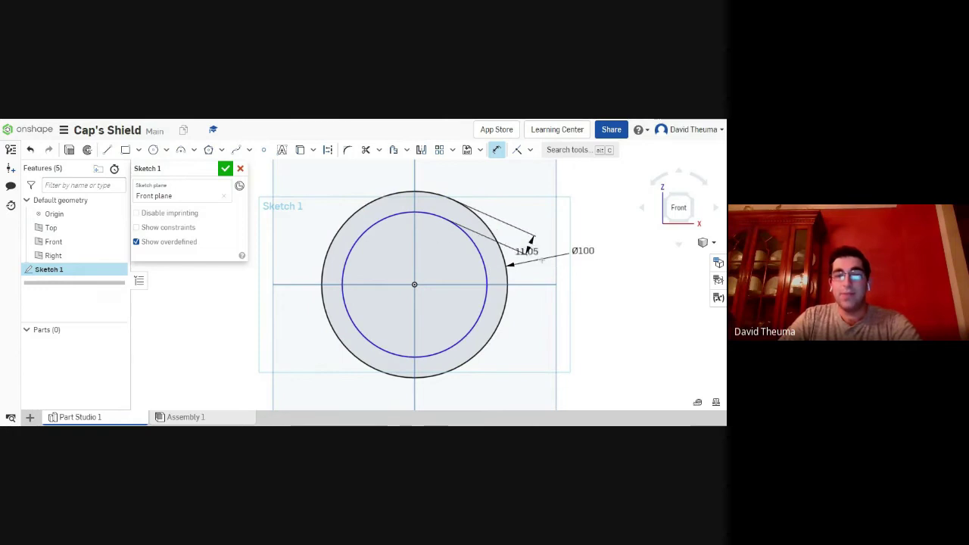
pyautogui.click(612, 284)
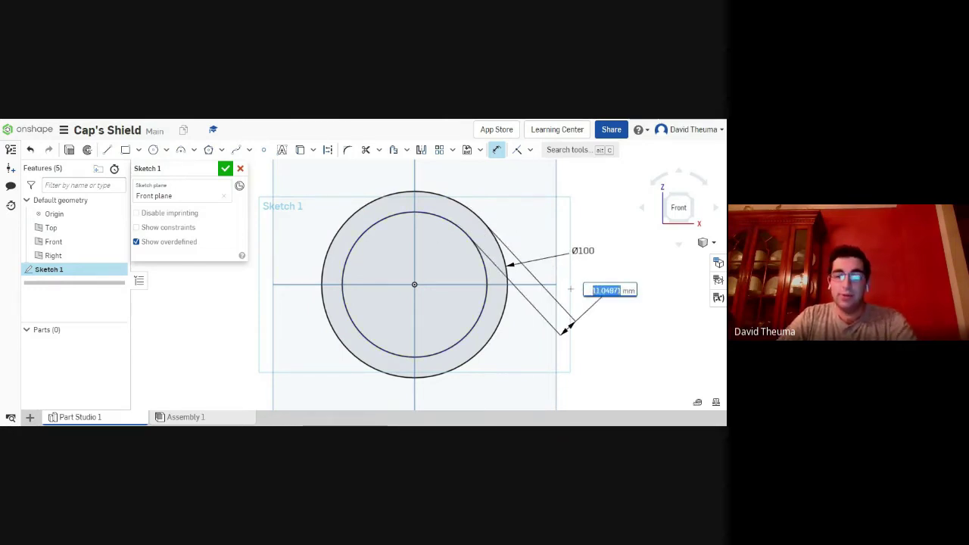
pyautogui.write('9')
pyautogui.press('Return')
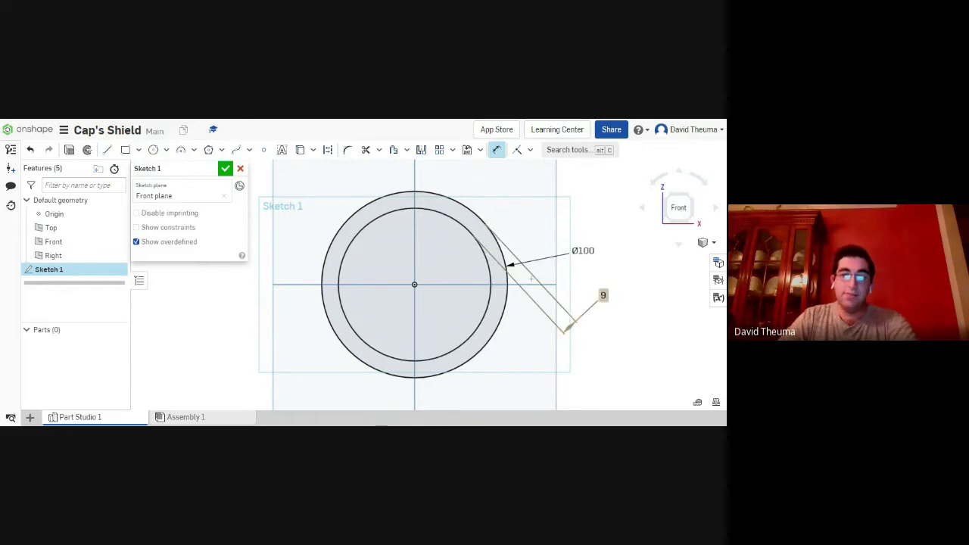
pyautogui.scroll(1, 533, 266)
pyautogui.scroll(-1, 533, 266)
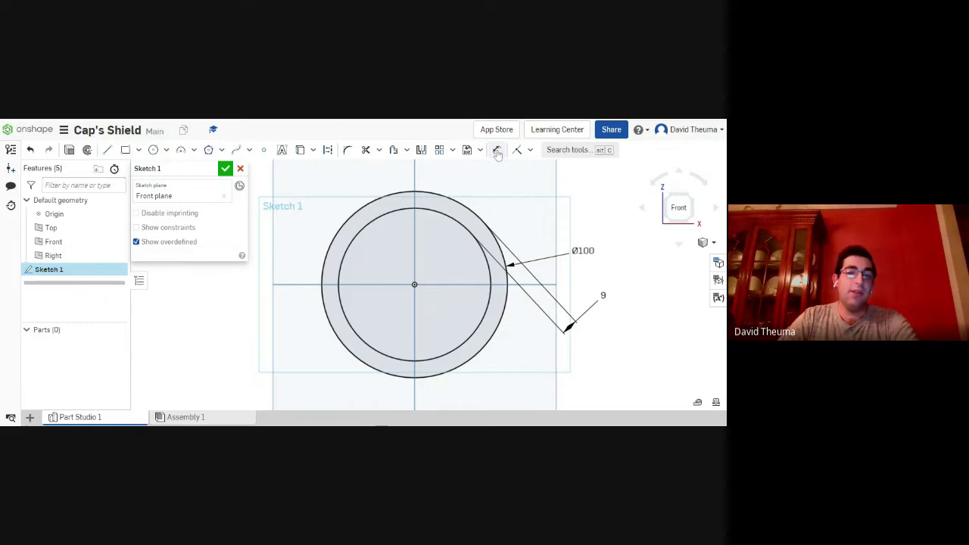
# Add a third origin-centred circle set 9 mm inside the second
pyautogui.click(154, 150)
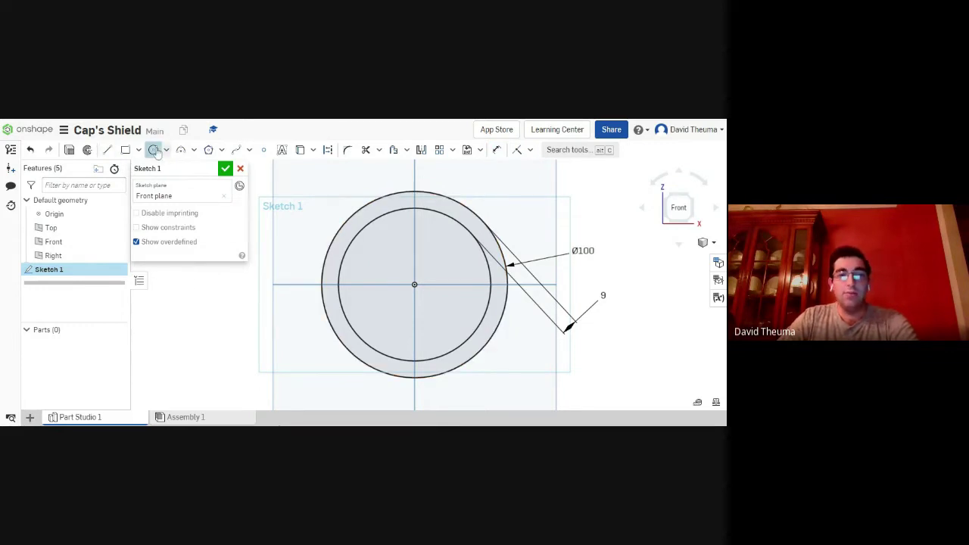
pyautogui.click(414, 285)
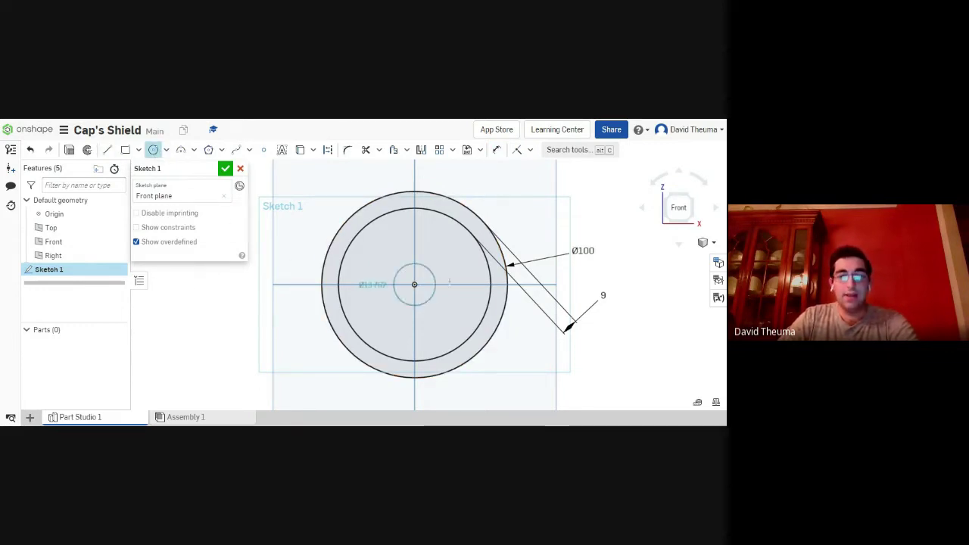
pyautogui.click(495, 150)
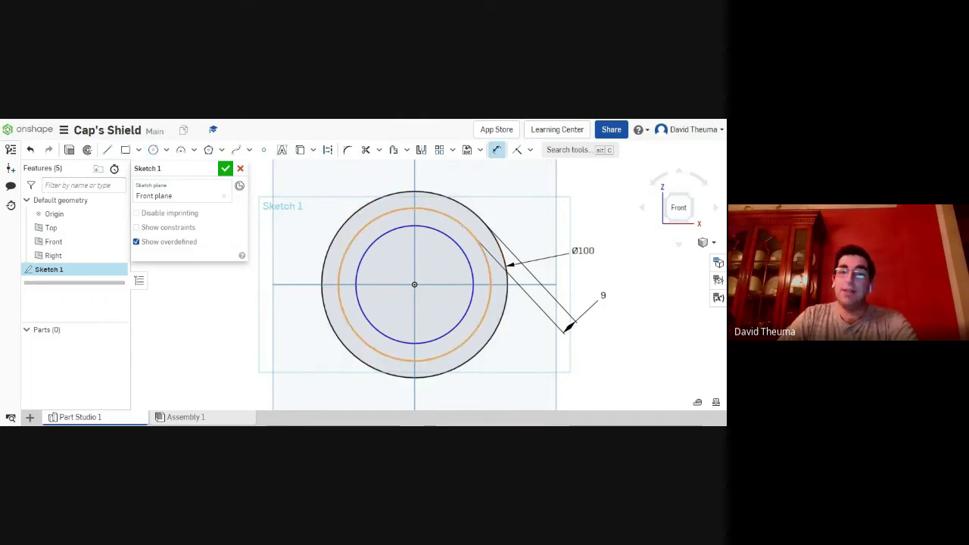
pyautogui.click(462, 226)
pyautogui.click(465, 230)
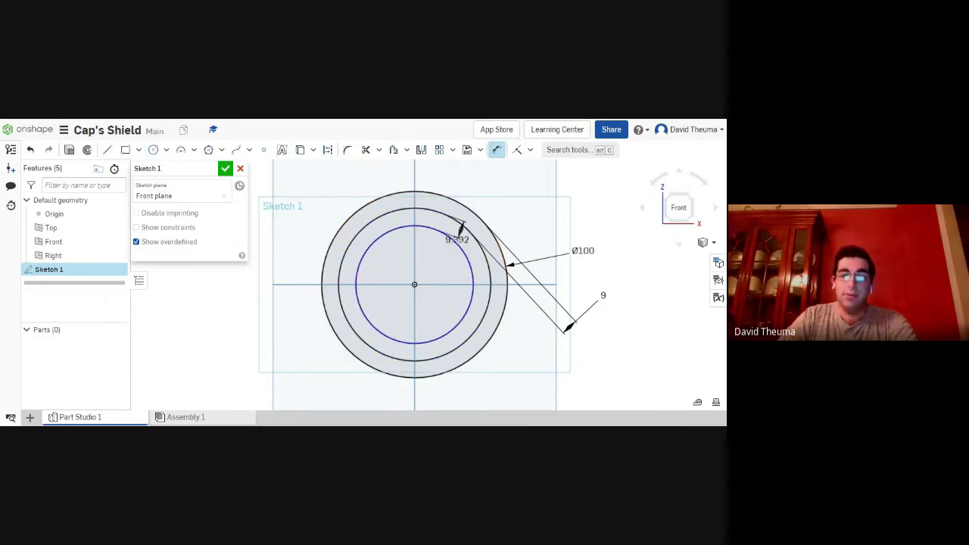
pyautogui.click(628, 287)
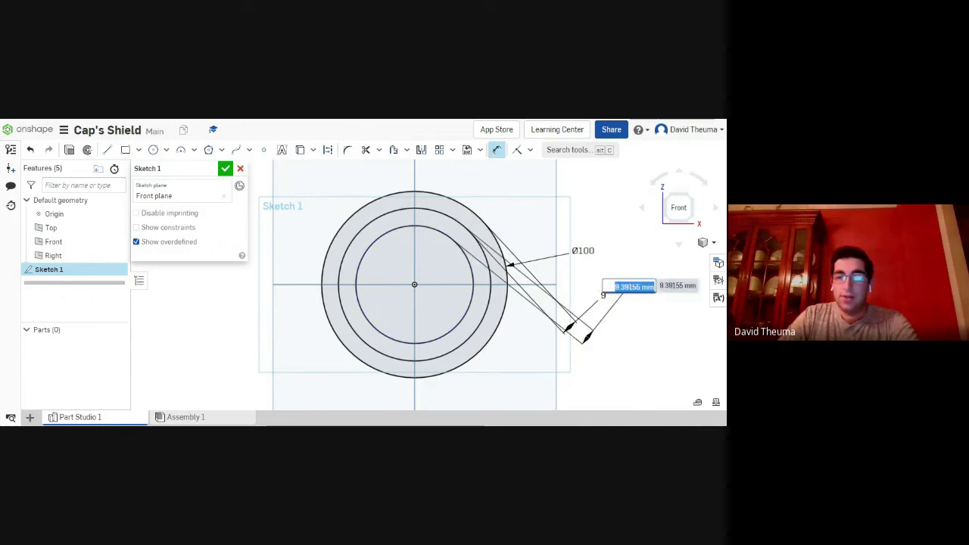
pyautogui.click(641, 287)
pyautogui.press('BackSpace')
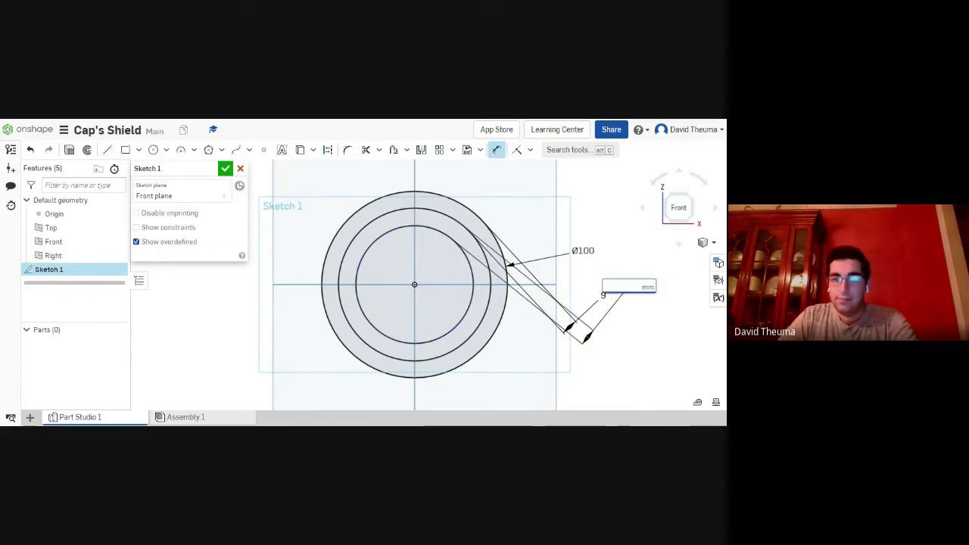
pyautogui.press('Return')
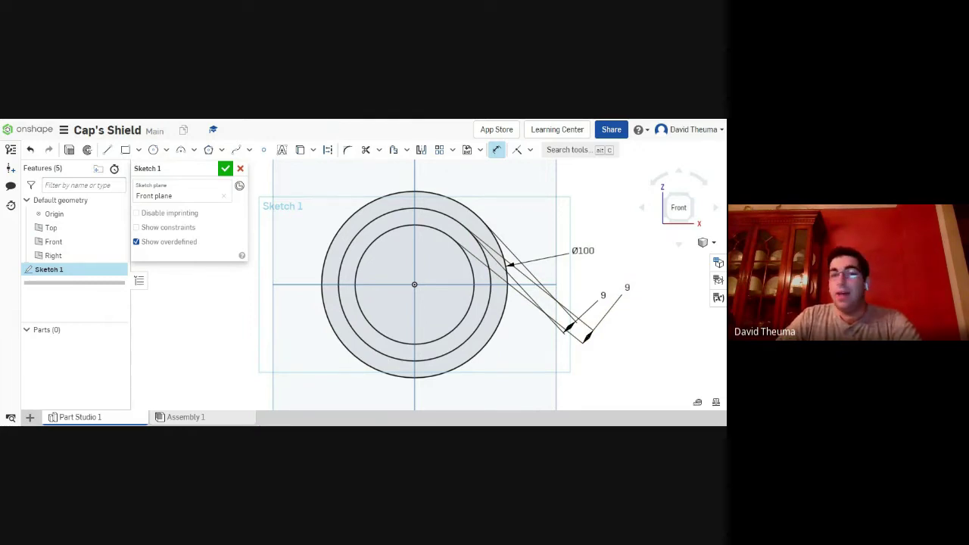
pyautogui.click(496, 149)
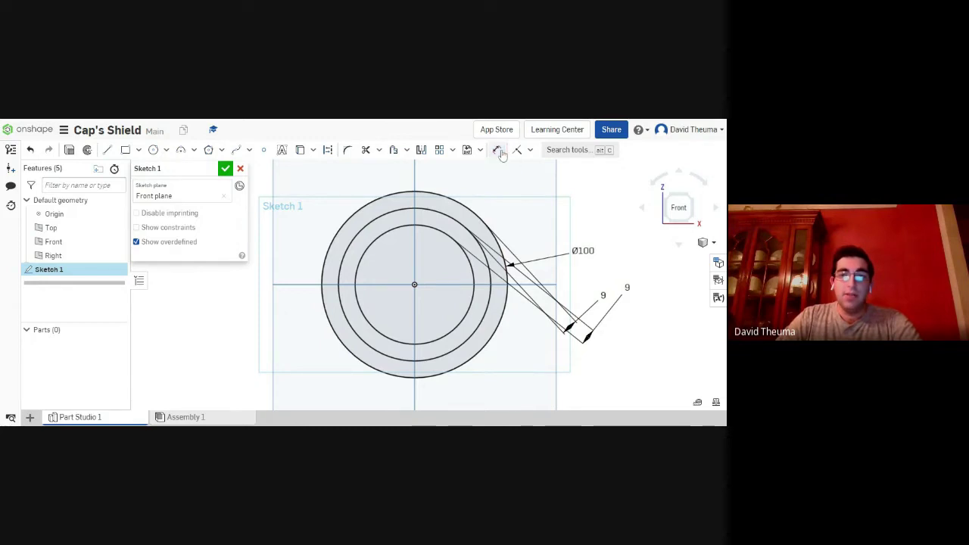
# Add a fourth, innermost circle set 9 mm inside the third
pyautogui.click(153, 149)
pyautogui.click(415, 285)
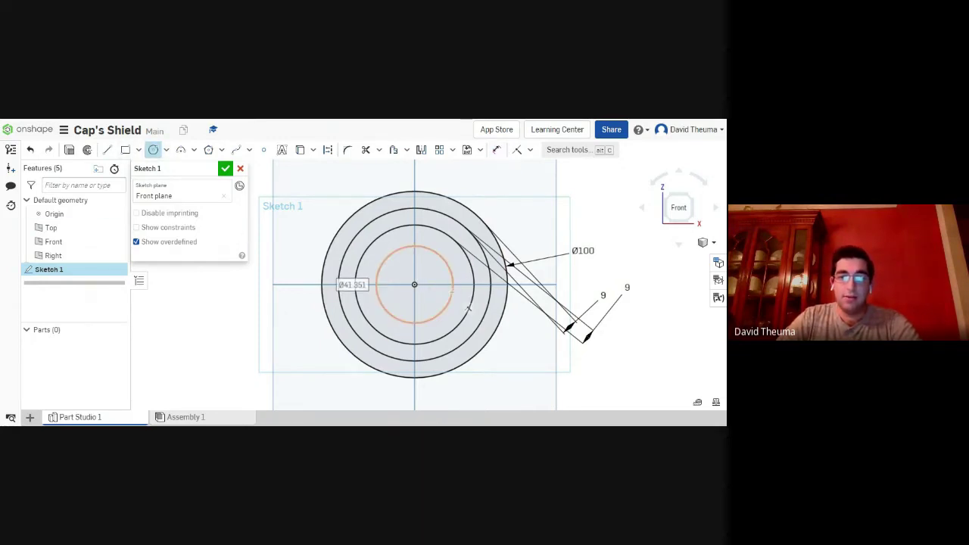
pyautogui.click(496, 150)
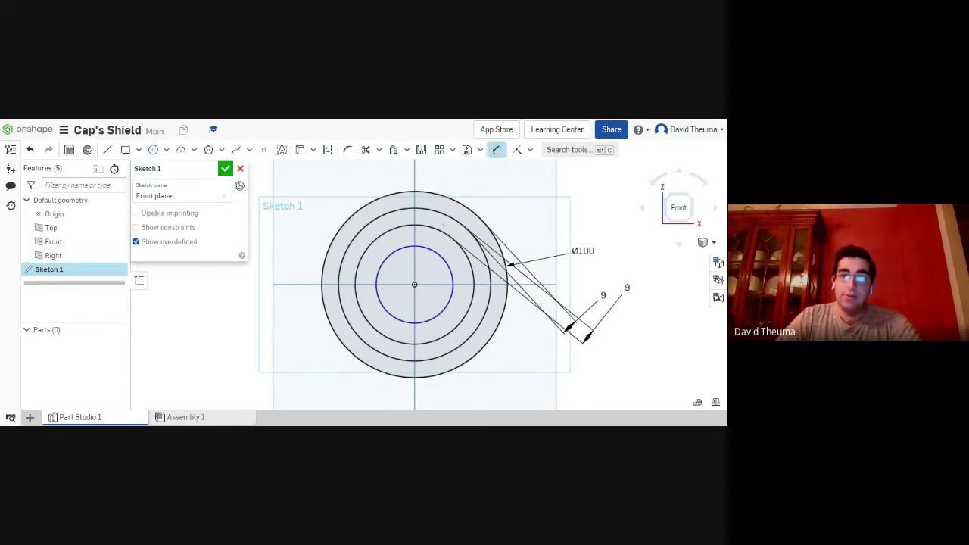
pyautogui.click(457, 242)
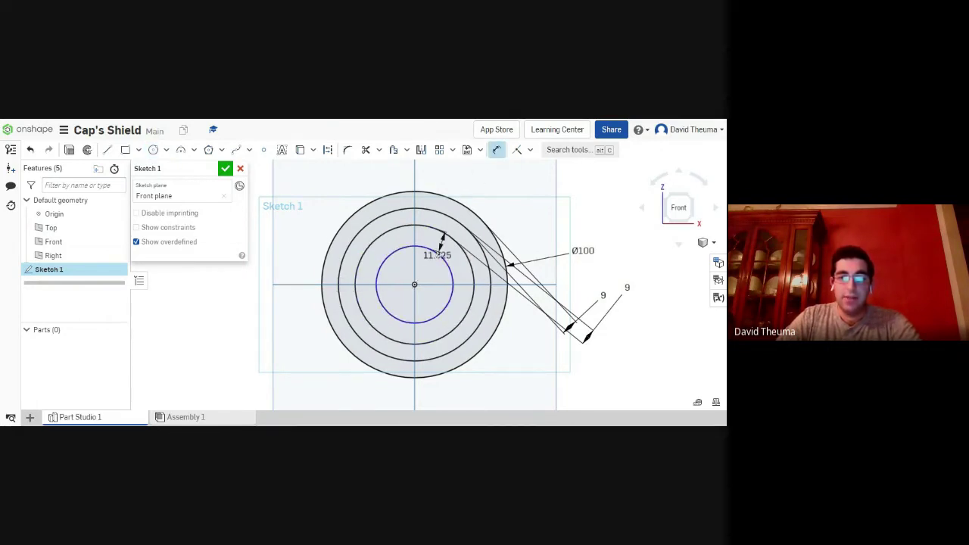
pyautogui.click(442, 257)
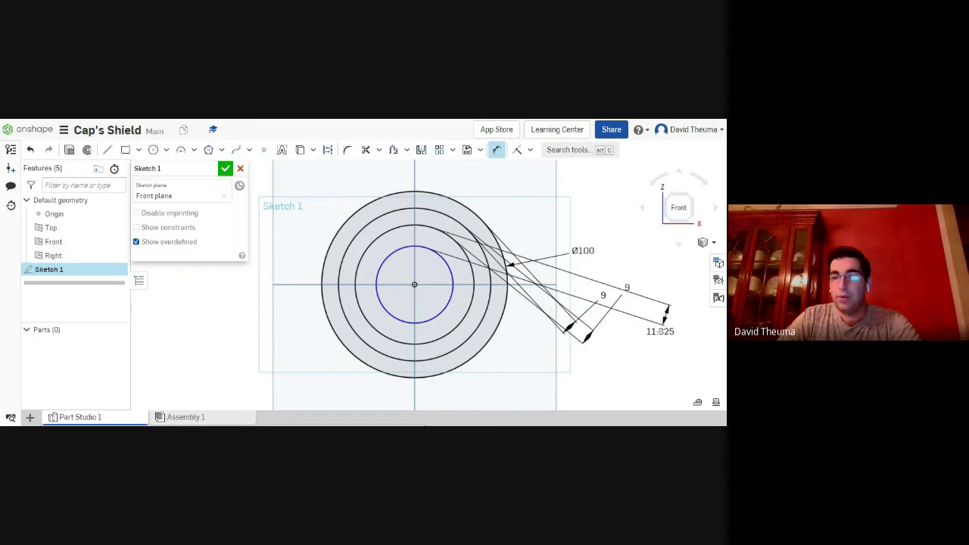
pyautogui.click(659, 312)
pyautogui.write('9')
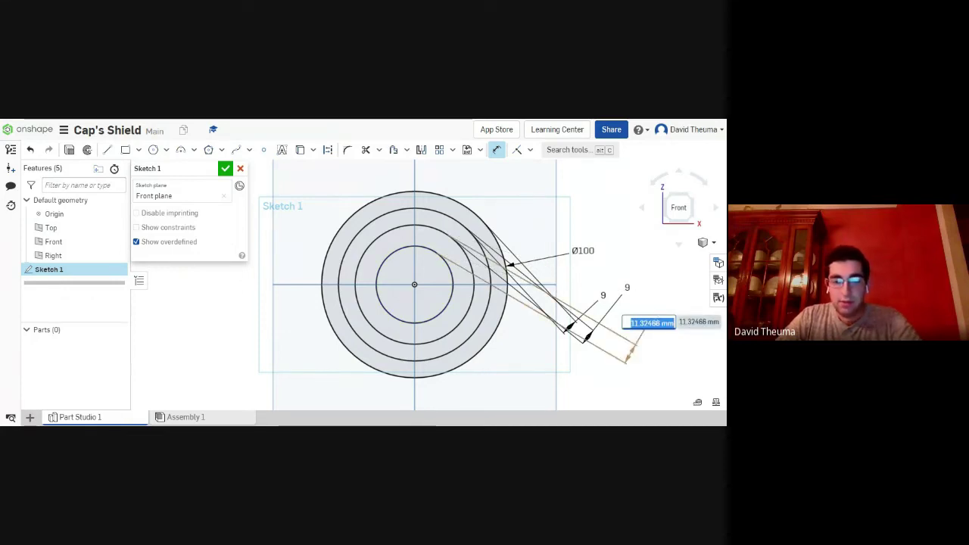
pyautogui.press('Return')
pyautogui.scroll(2, 593, 284)
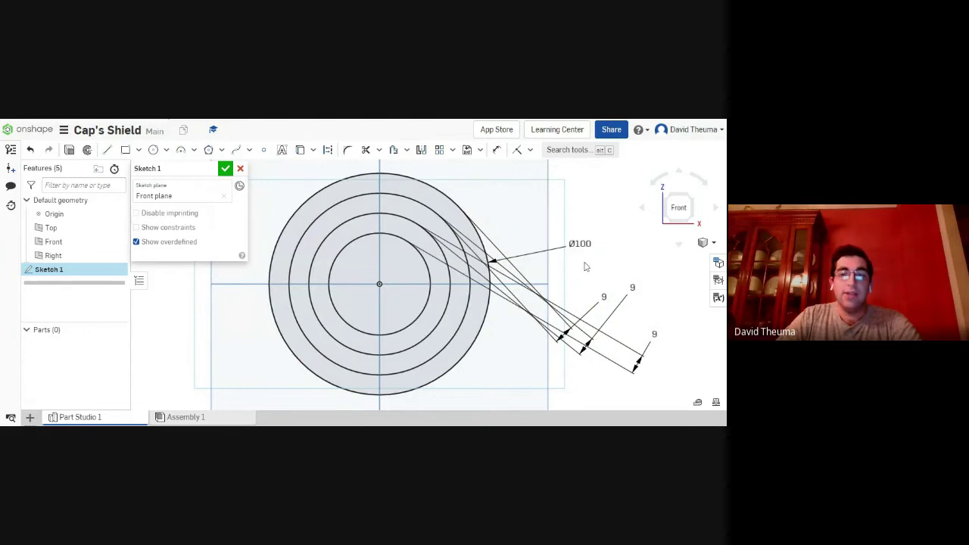
pyautogui.moveTo(584, 267); pyautogui.dragTo(623, 270, button='middle')
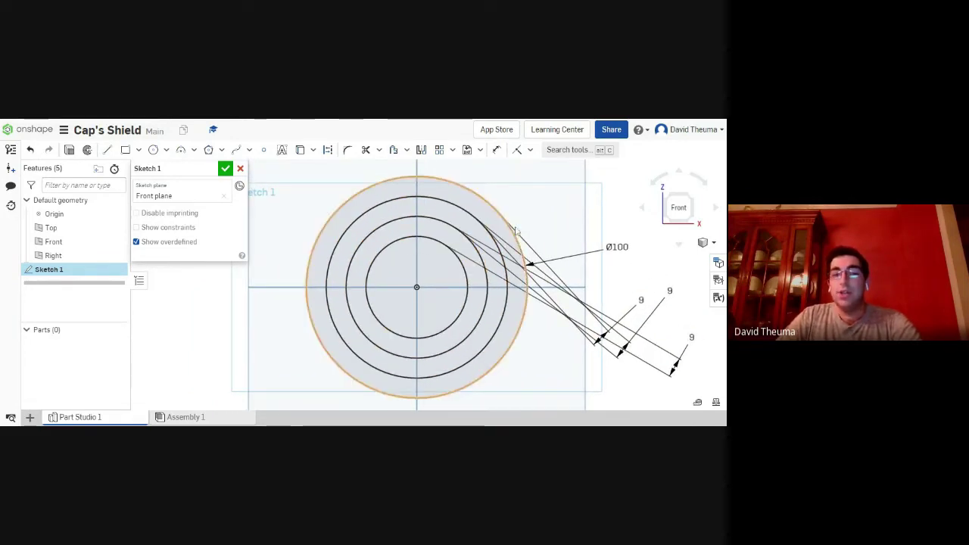
# Keep the innermost circle as regular geometry and choose the Circumscribed polygon tool
pyautogui.click(453, 252)
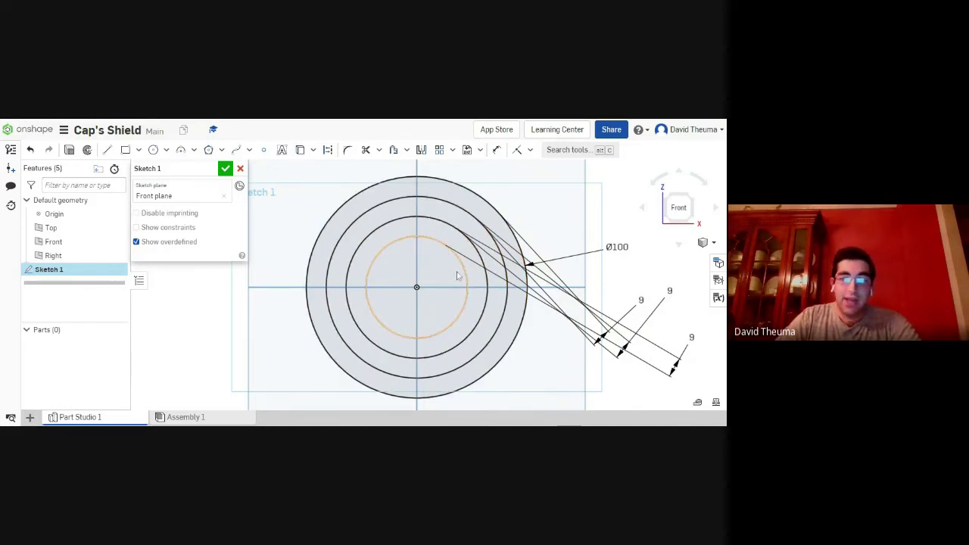
pyautogui.press('q')
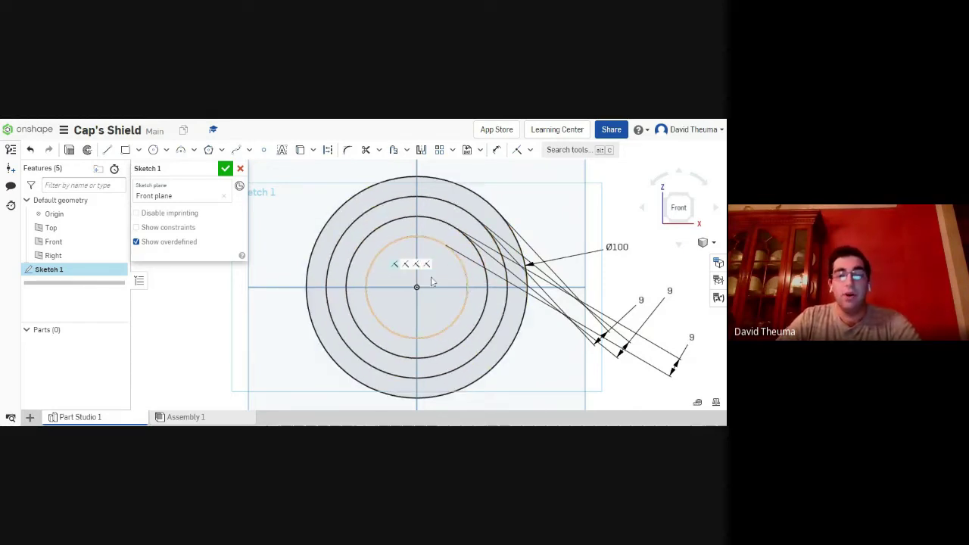
pyautogui.hotkey('ctrl', 'z')
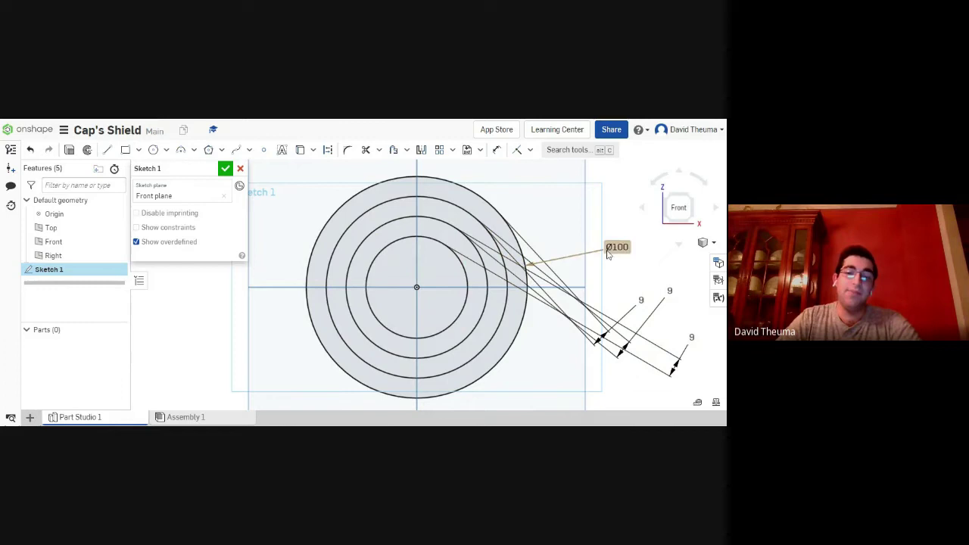
pyautogui.click(222, 151)
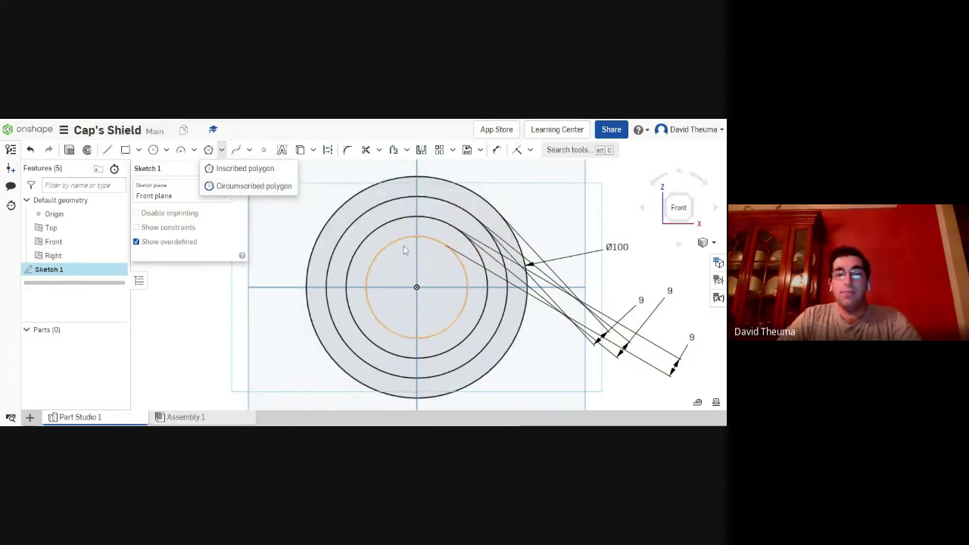
pyautogui.click(254, 187)
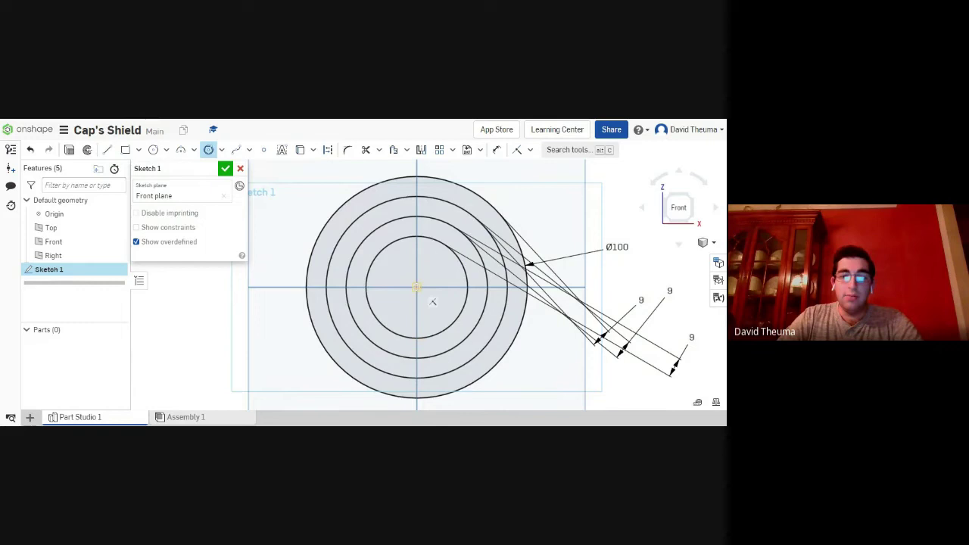
pyautogui.scroll(2, 433, 303)
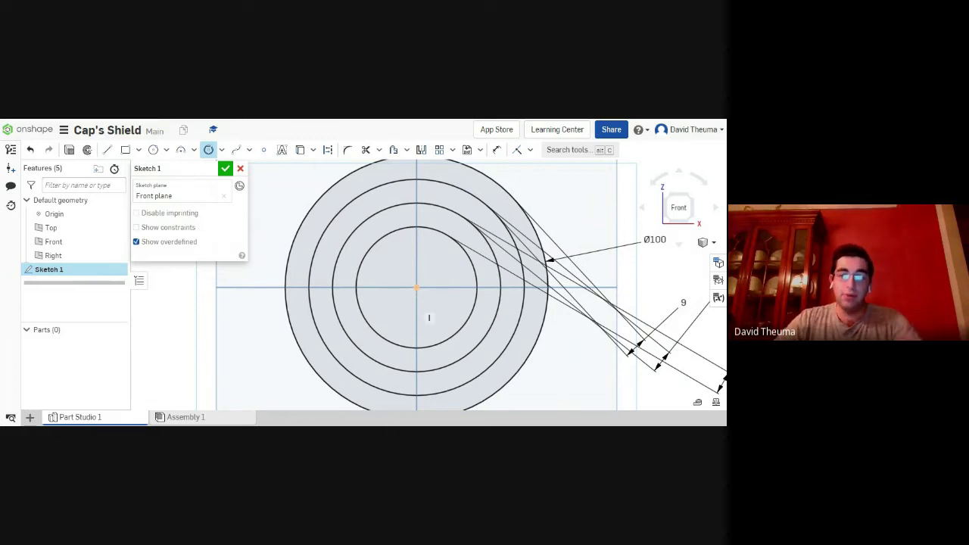
# Place a polygon centred on the origin, sized against the innermost circle
pyautogui.click(415, 288)
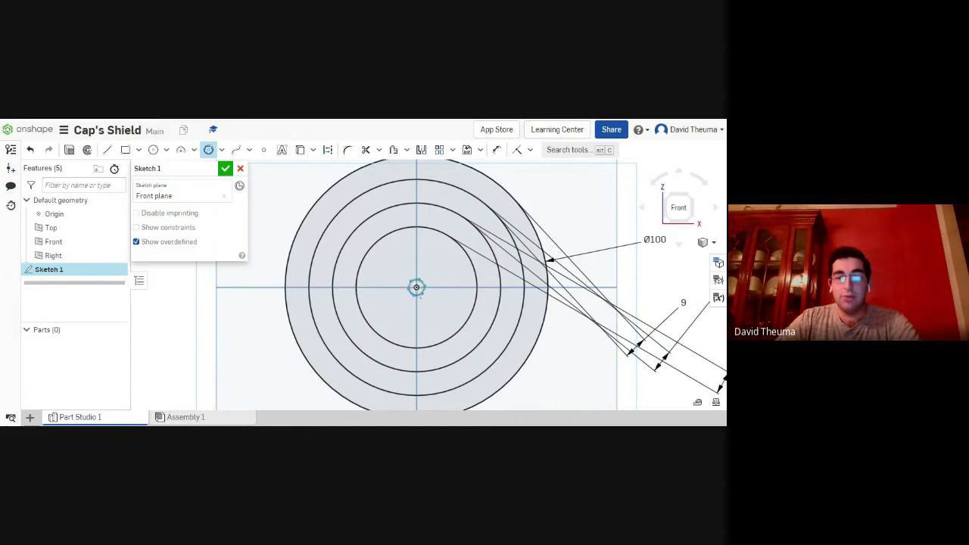
pyautogui.click(415, 288)
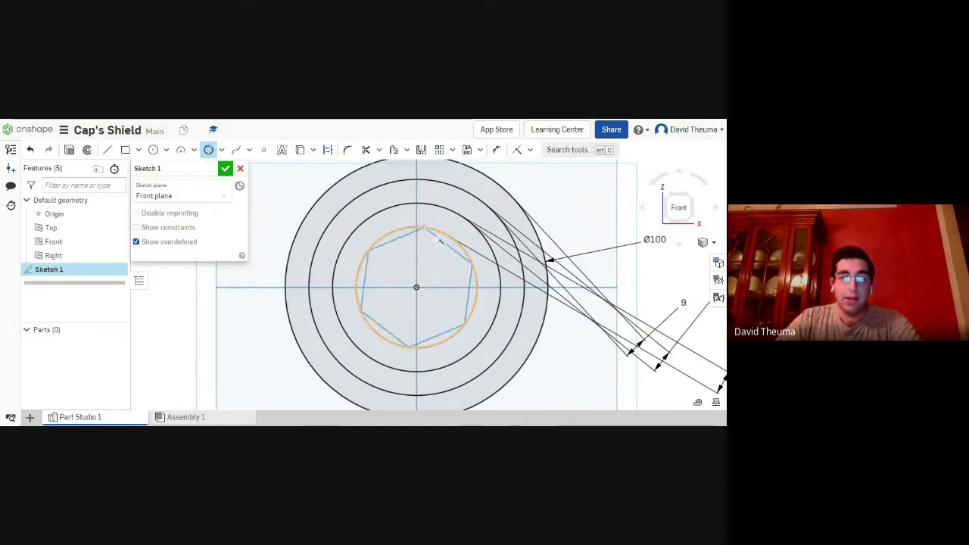
pyautogui.click(431, 244)
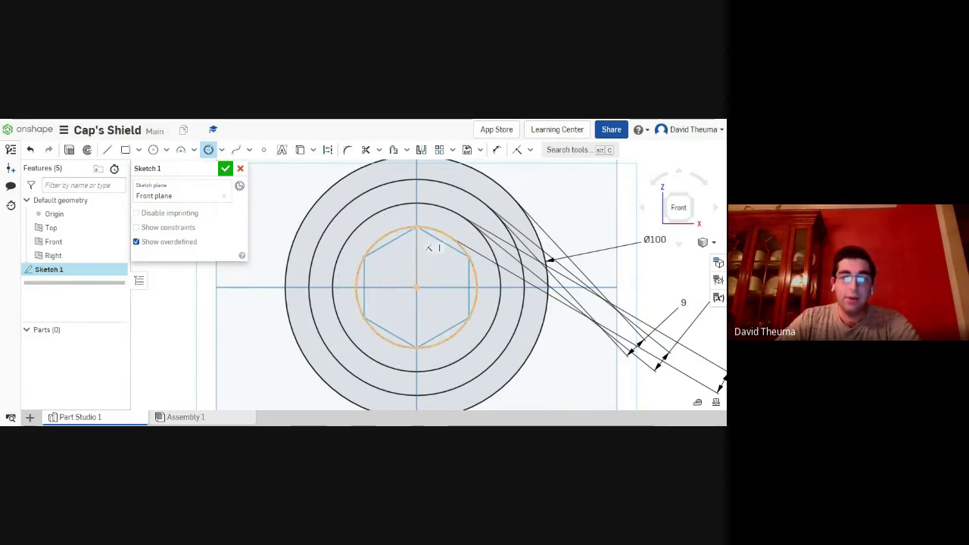
pyautogui.moveTo(425, 244)
pyautogui.mouseDown()
pyautogui.moveTo(419, 278)
pyautogui.moveTo(429, 246)
pyautogui.mouseUp()
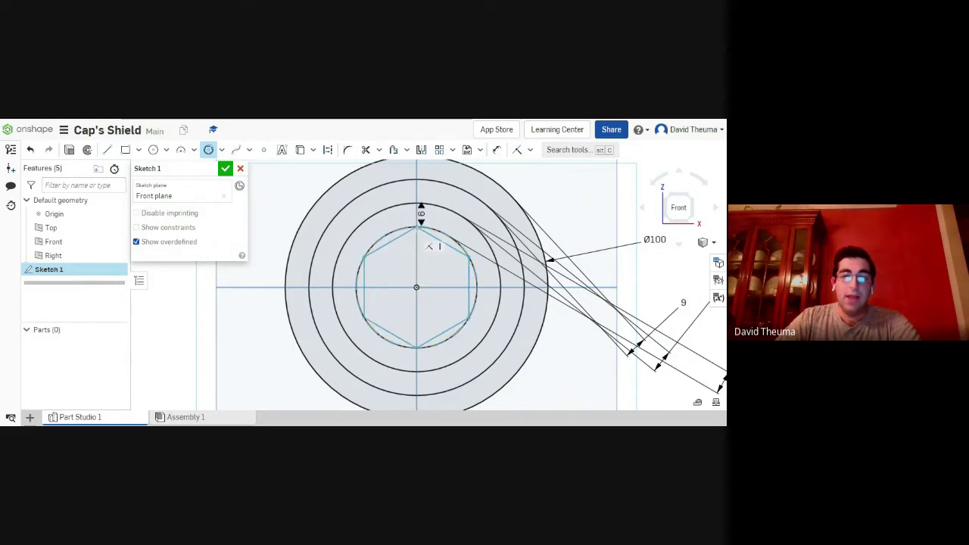
# Set the polygon's side count to 5
pyautogui.press('BackSpace')
pyautogui.write('5')
pyautogui.press('BackSpace')
pyautogui.write('3')
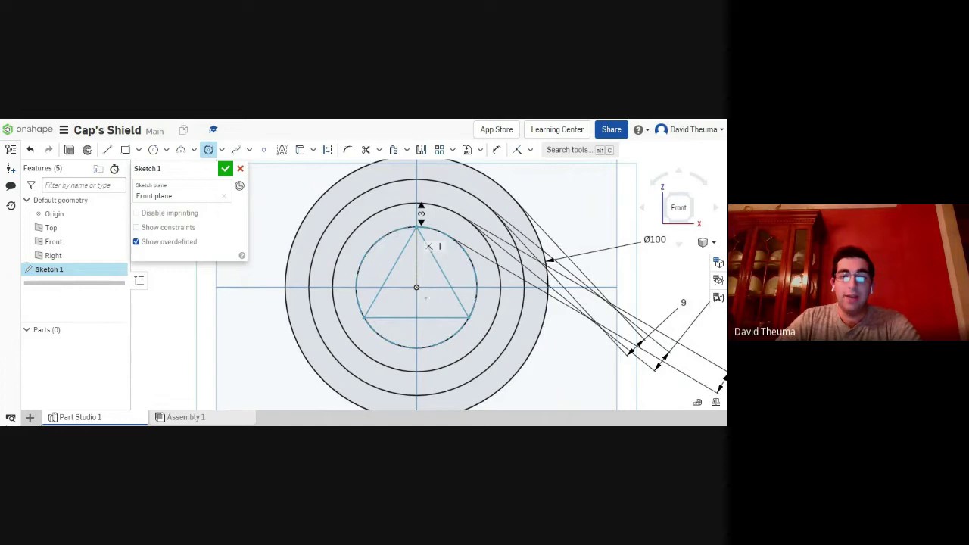
pyautogui.press('BackSpace')
pyautogui.write('5')
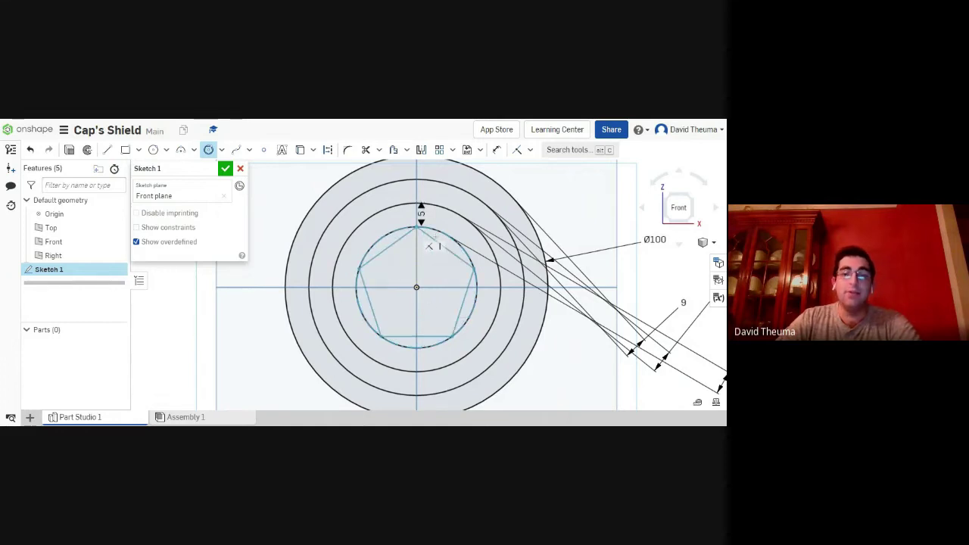
pyautogui.press('BackSpace')
pyautogui.write('3')
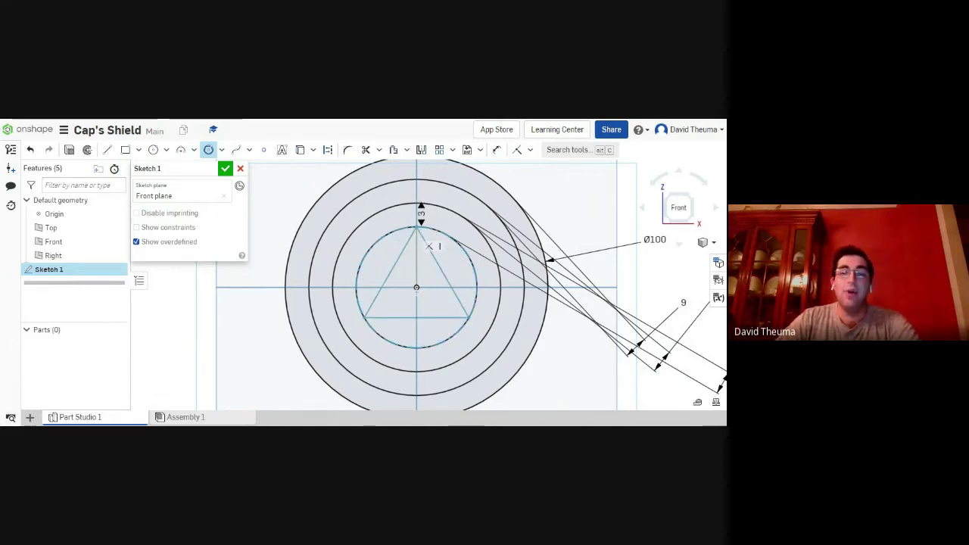
pyautogui.press('BackSpace')
pyautogui.write('5')
pyautogui.press('BackSpace')
pyautogui.write('4')
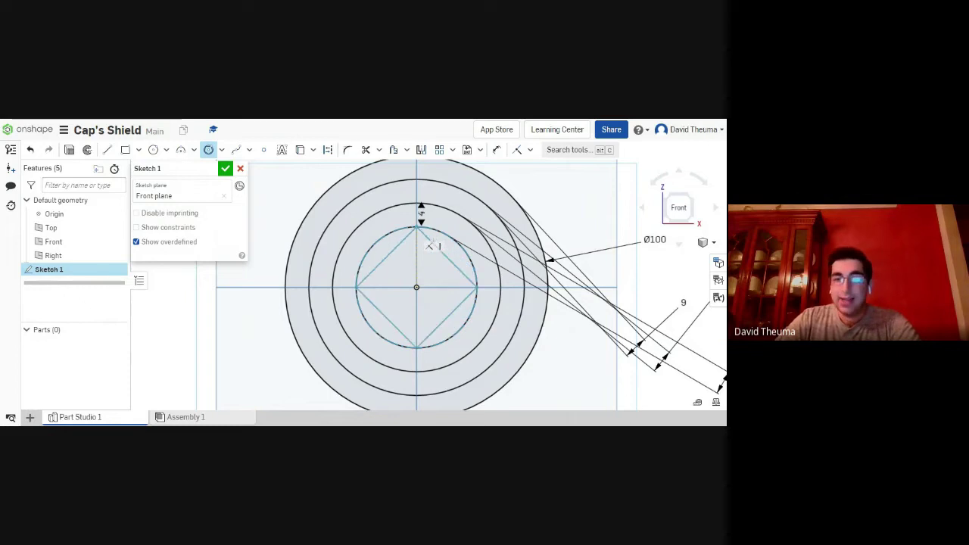
pyautogui.press('BackSpace')
pyautogui.write('3')
pyautogui.press('BackSpace')
pyautogui.write('4')
pyautogui.press('BackSpace')
pyautogui.write('5')
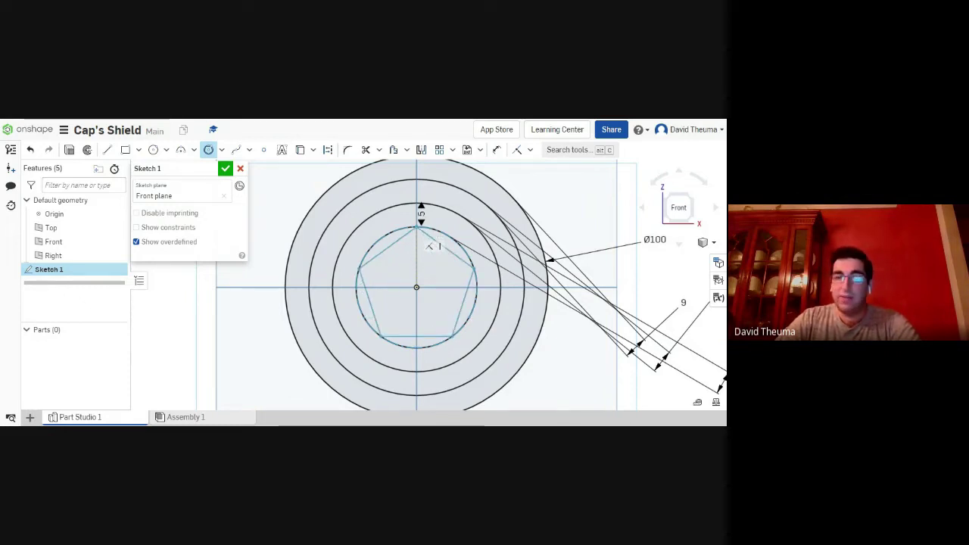
# Place the pentagon, then trial-convert its five edges to construction and revert
pyautogui.click(430, 246)
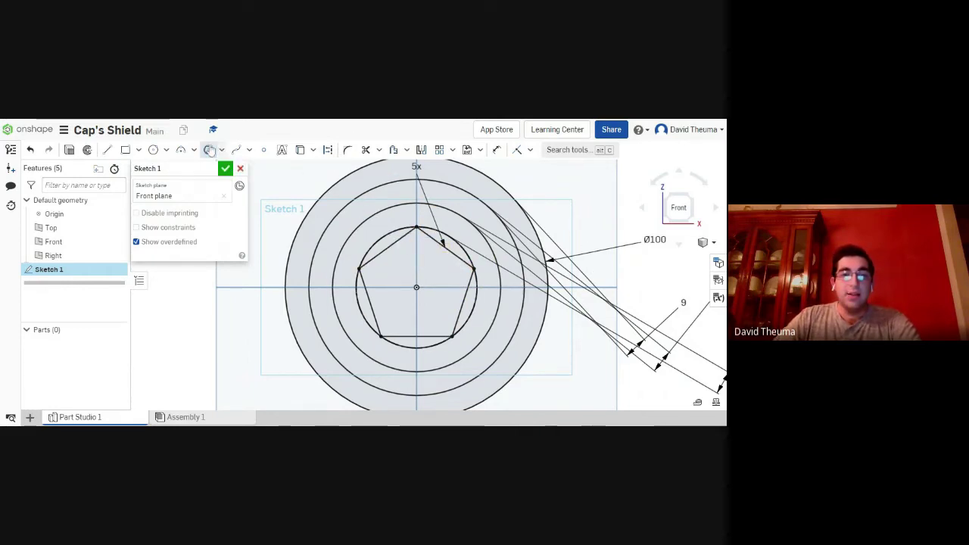
pyautogui.click(327, 151)
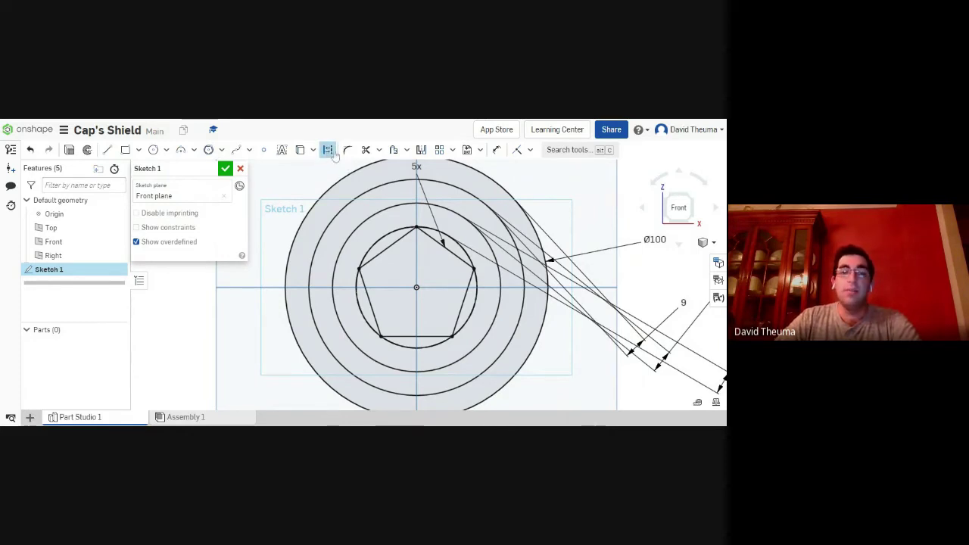
pyautogui.click(393, 261)
pyautogui.click(396, 262)
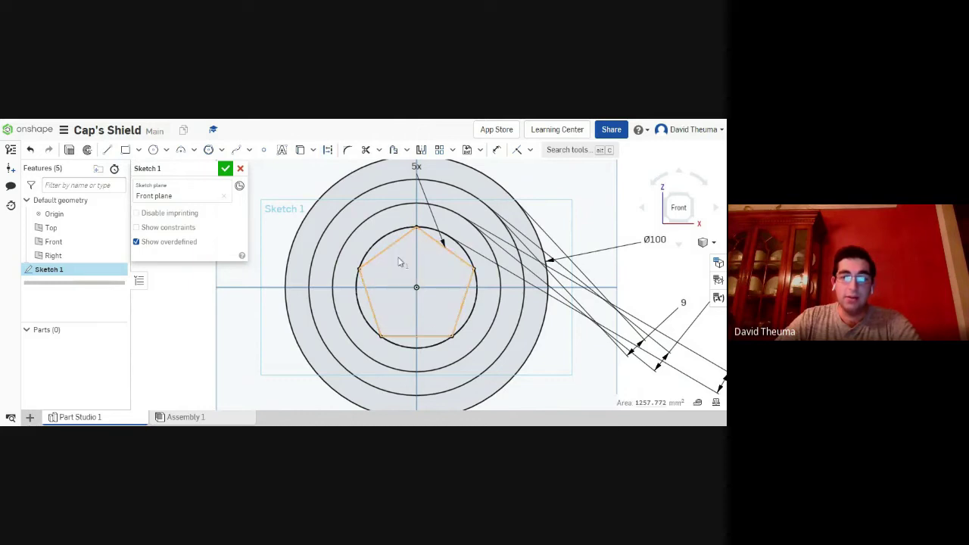
pyautogui.click(388, 248)
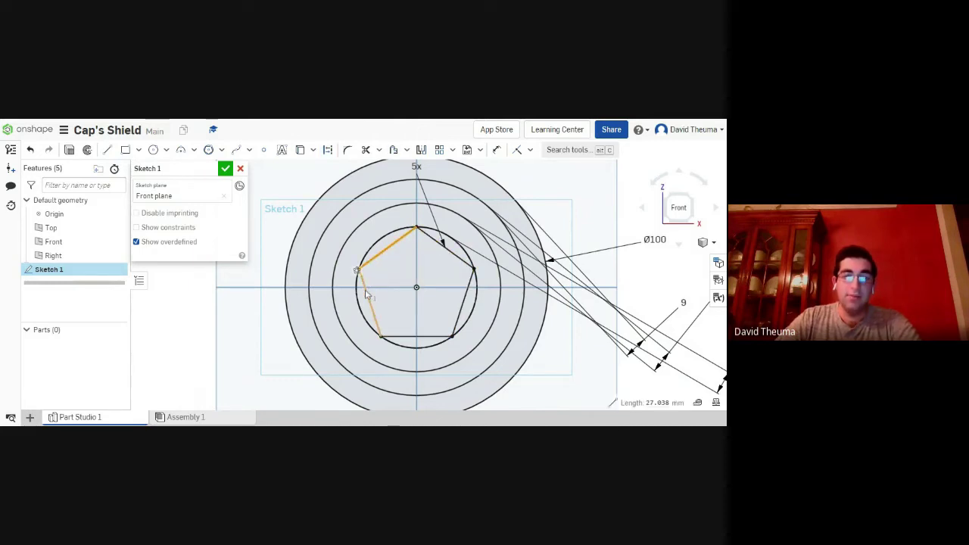
pyautogui.click(368, 295)
pyautogui.click(420, 336)
pyautogui.click(460, 314)
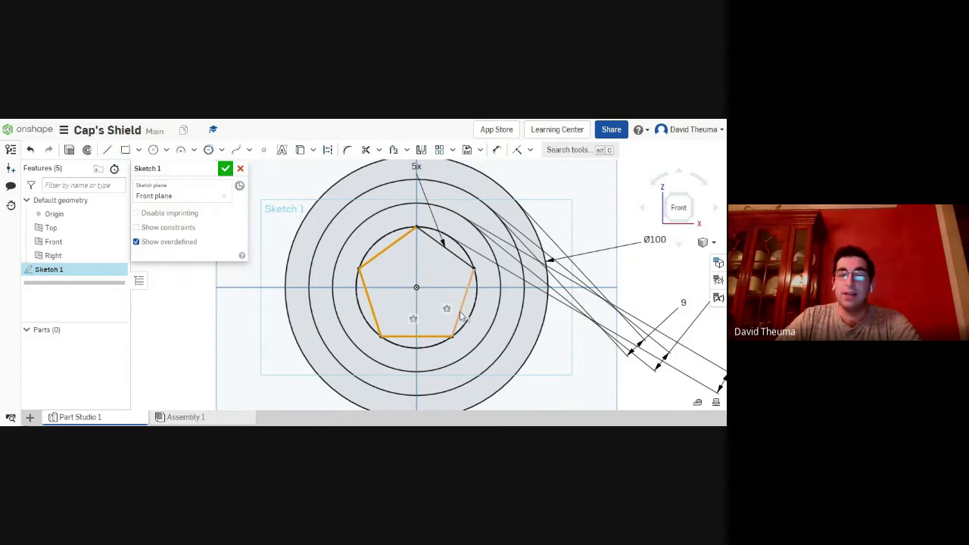
pyautogui.click(443, 243)
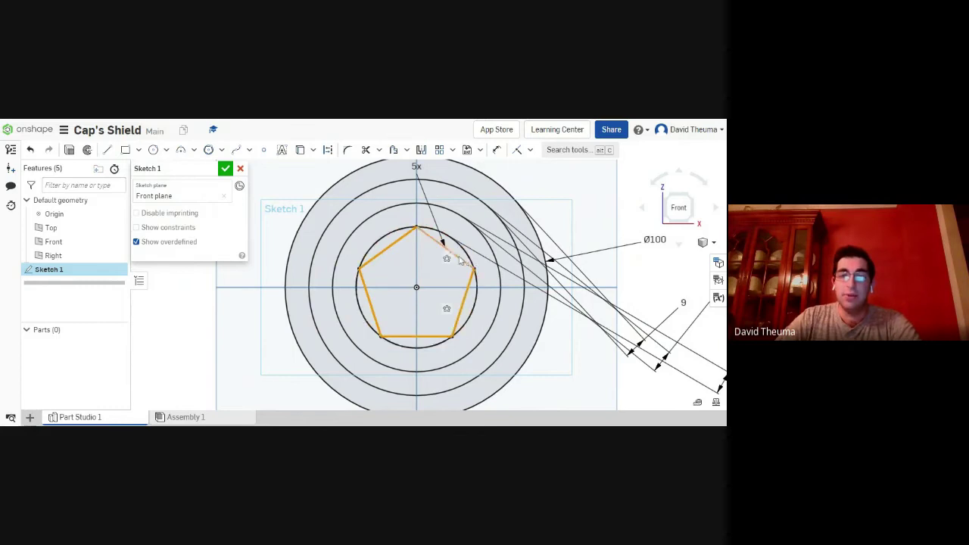
pyautogui.click(330, 149)
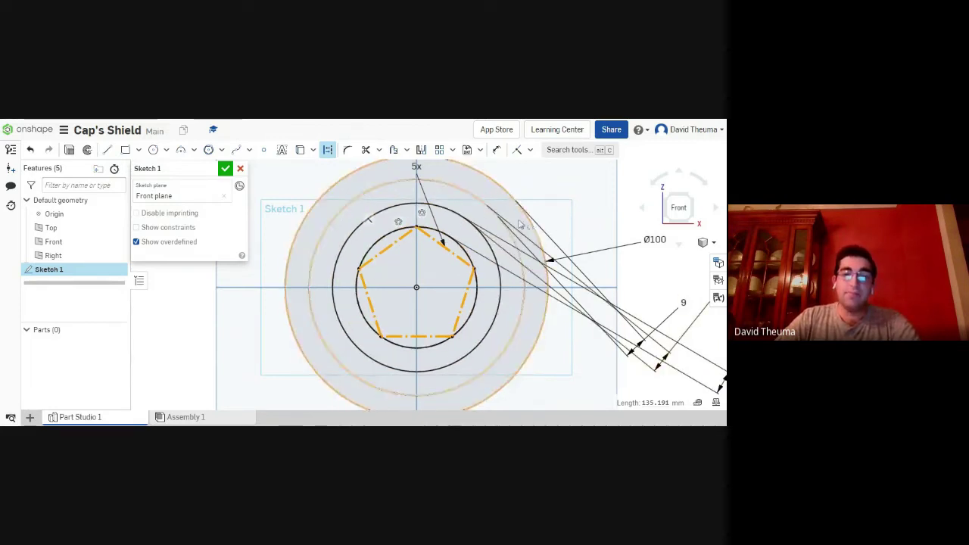
pyautogui.click(328, 149)
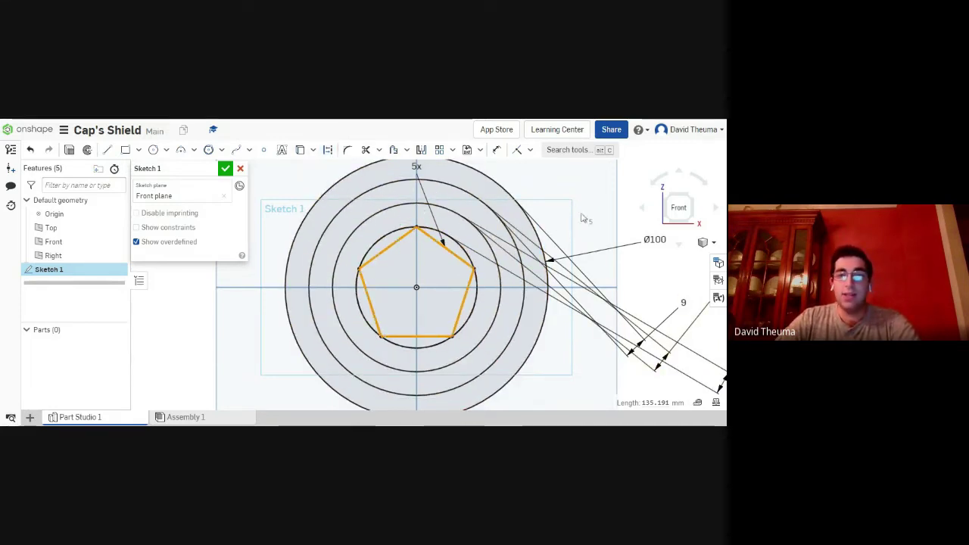
pyautogui.click(627, 182)
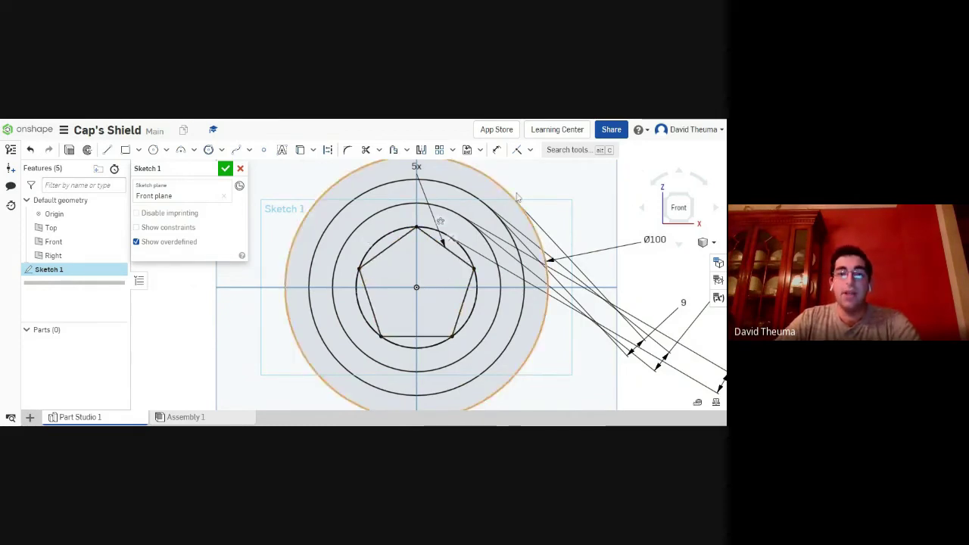
# Convert all five pentagon edges into construction lines
pyautogui.click(386, 250)
pyautogui.click(368, 296)
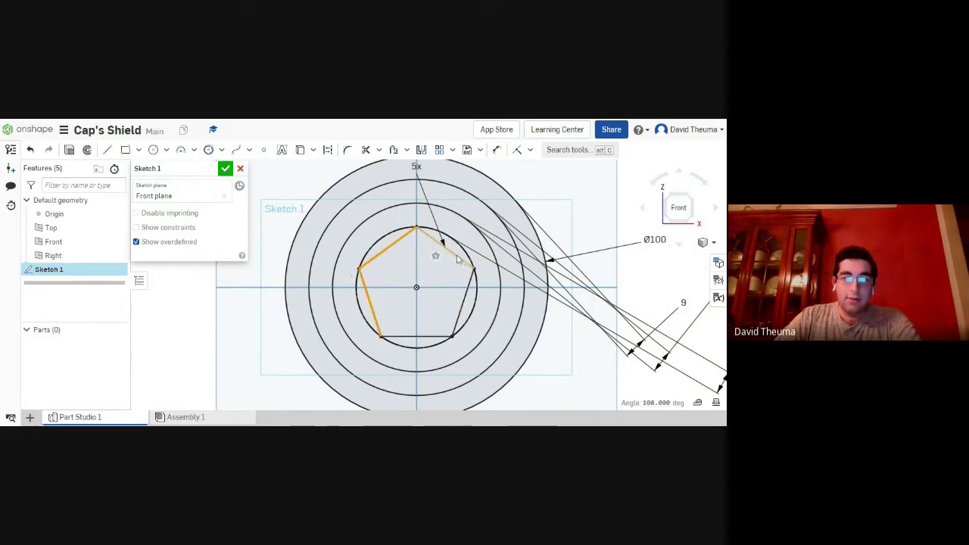
pyautogui.click(456, 258)
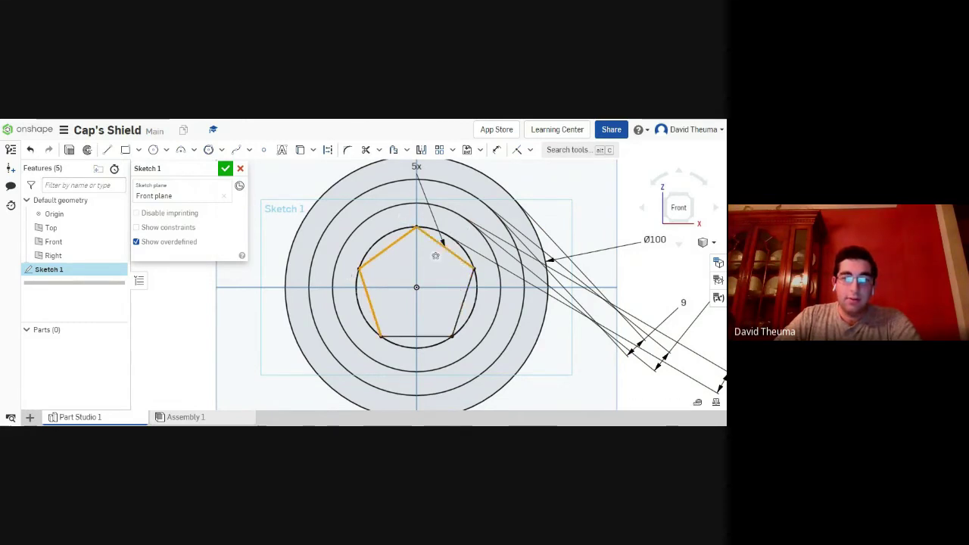
pyautogui.click(443, 337)
pyautogui.click(328, 150)
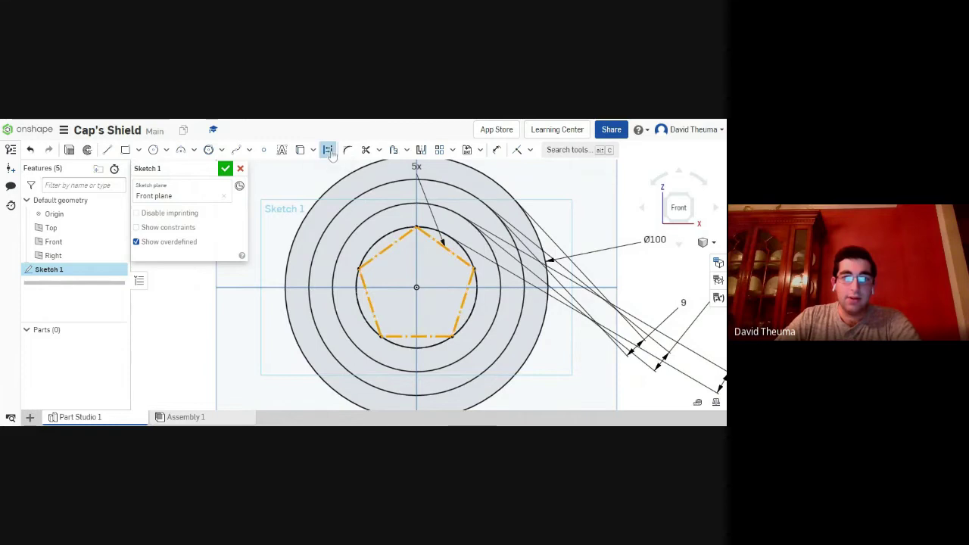
pyautogui.click(628, 208)
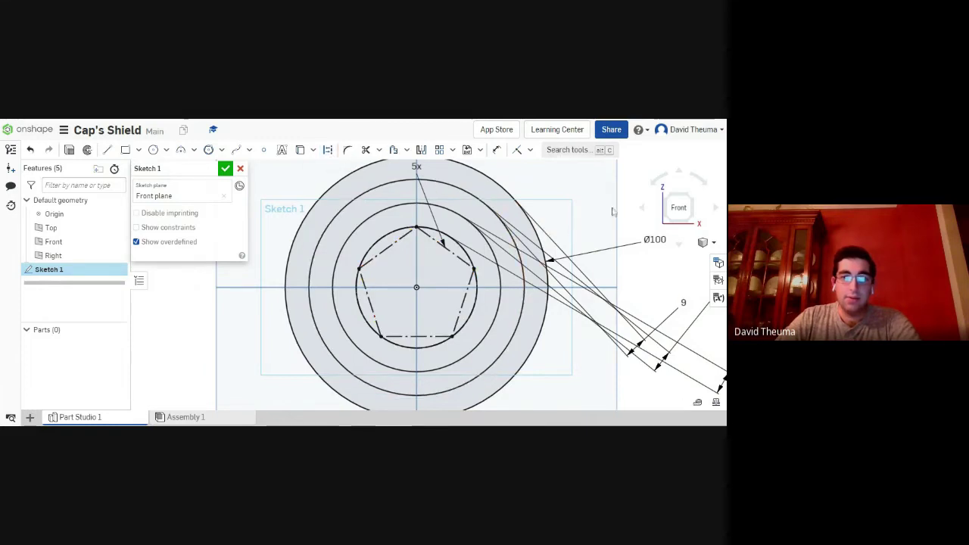
pyautogui.click(476, 285)
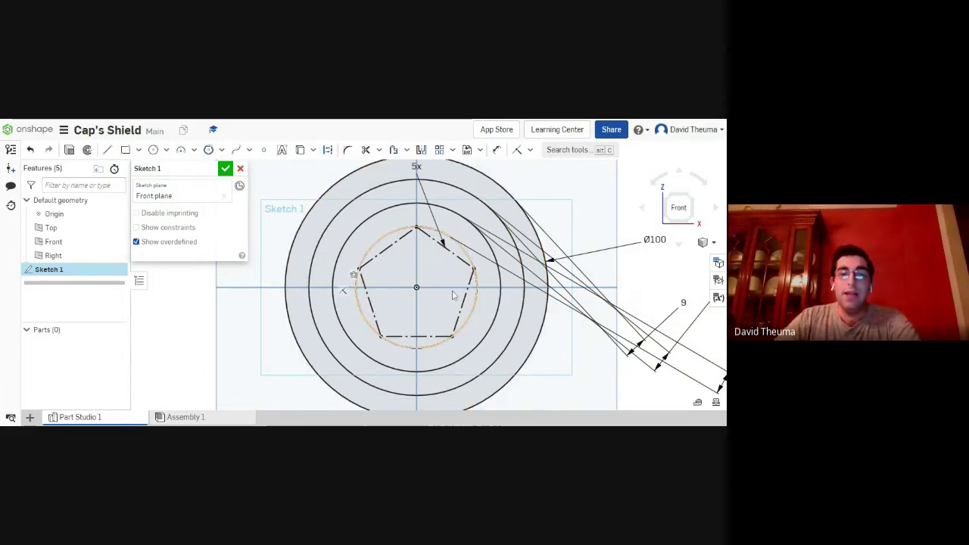
pyautogui.scroll(2, 453, 295)
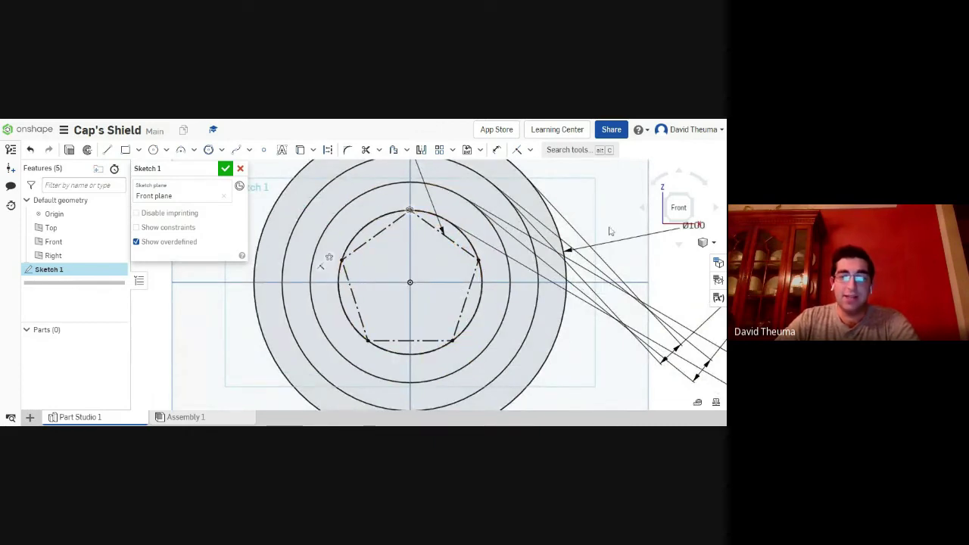
pyautogui.scroll(1, 614, 231)
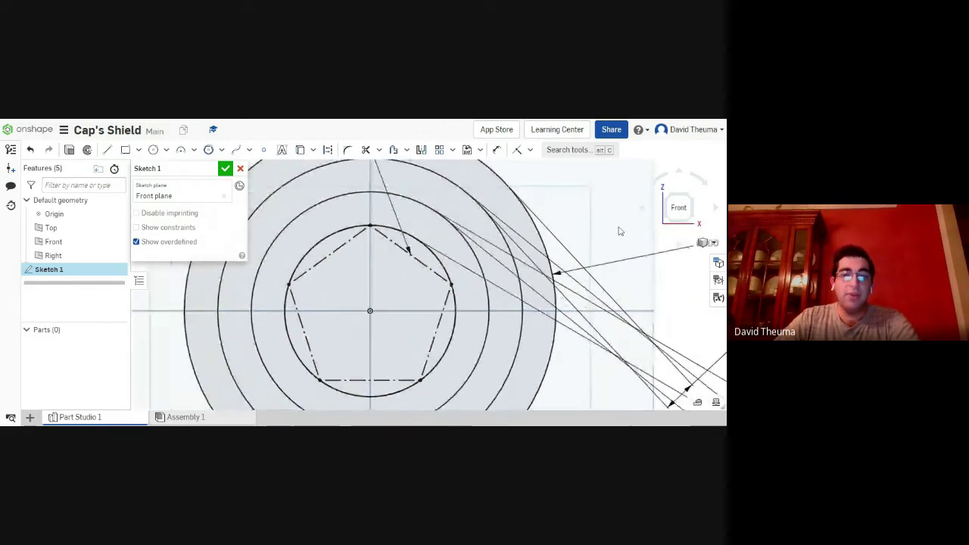
pyautogui.scroll(-1, 617, 227)
# Draw star lines from the pentagon's top vertex to both bottom vertices
pyautogui.moveTo(604, 223); pyautogui.dragTo(612, 209, button='right')
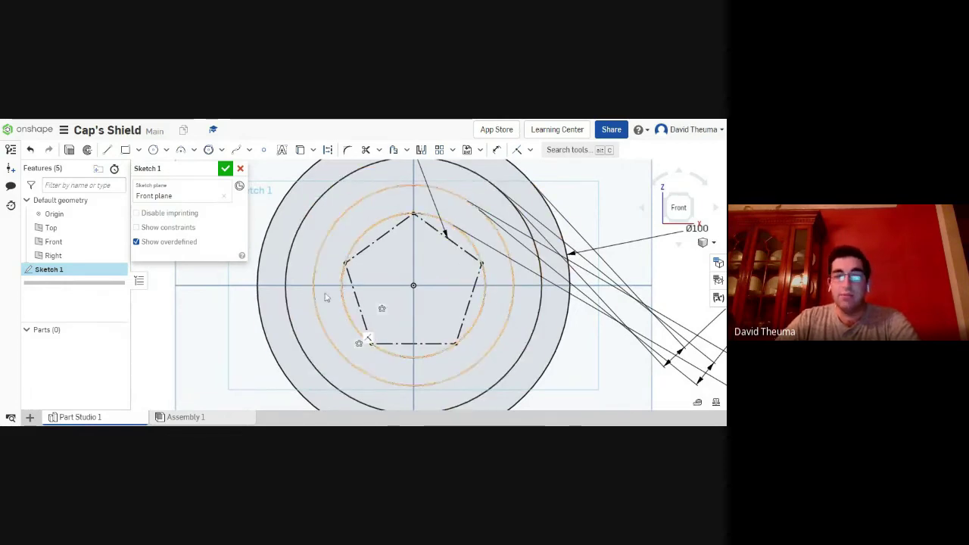
pyautogui.click(109, 151)
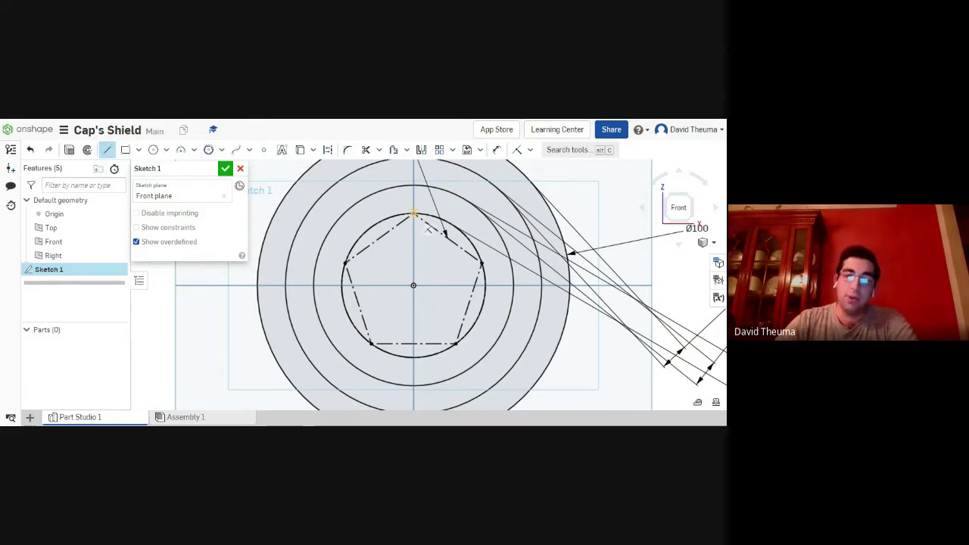
pyautogui.click(413, 215)
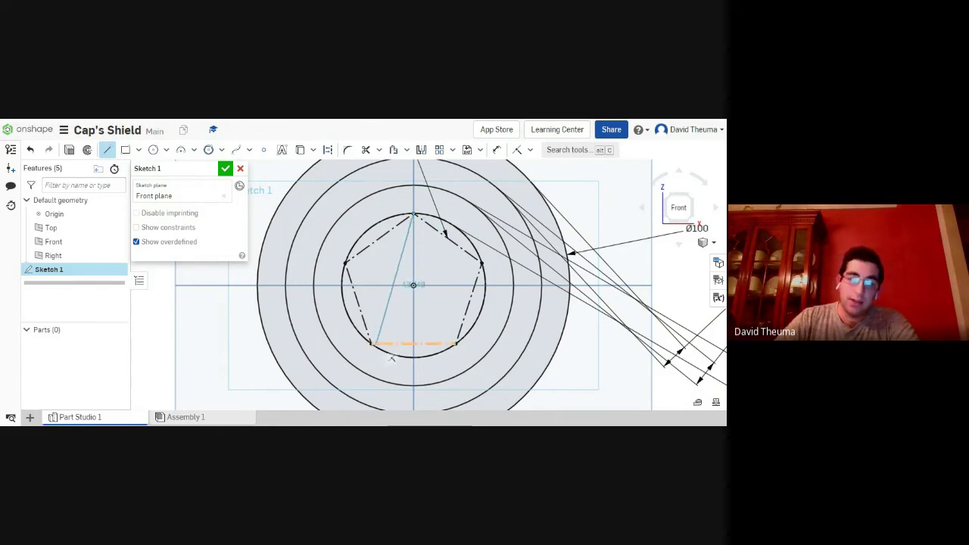
pyautogui.click(371, 344)
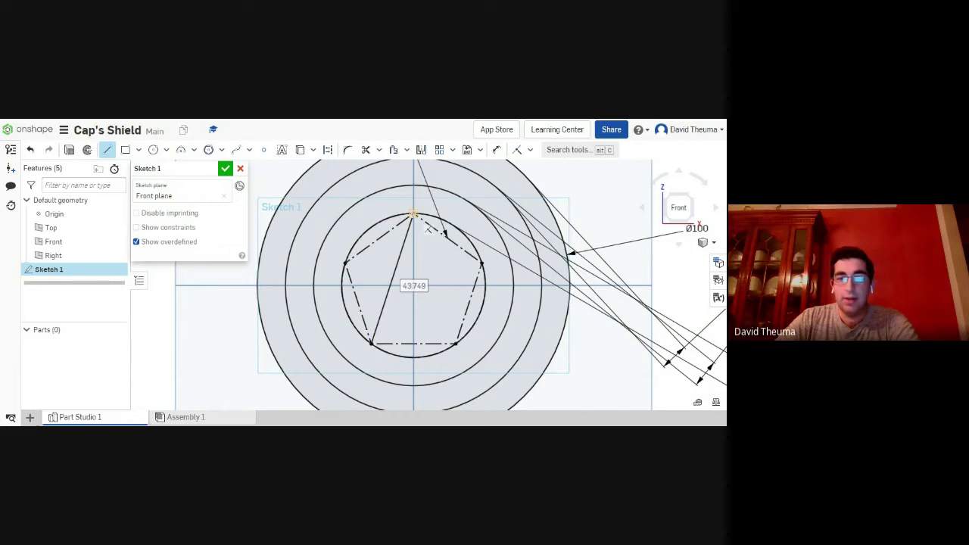
pyautogui.click(413, 215)
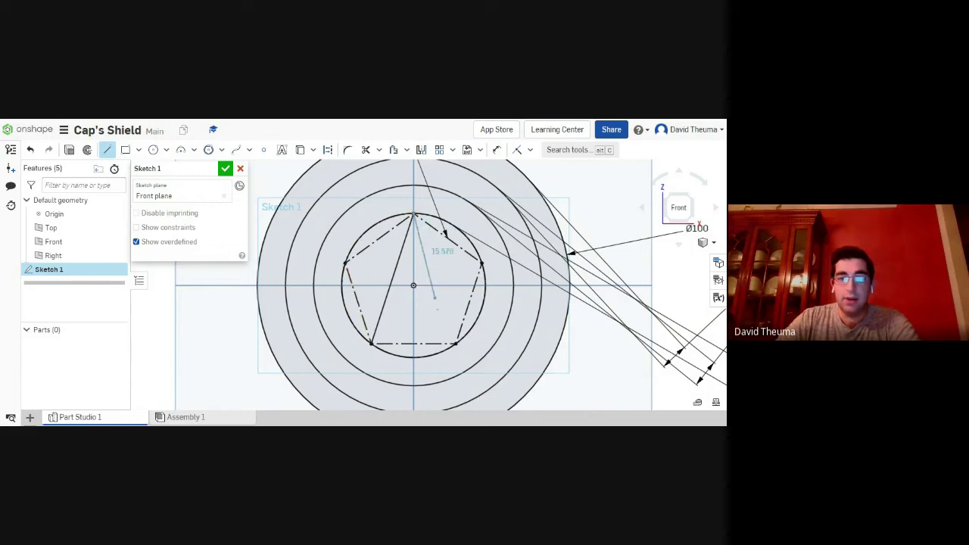
pyautogui.click(455, 344)
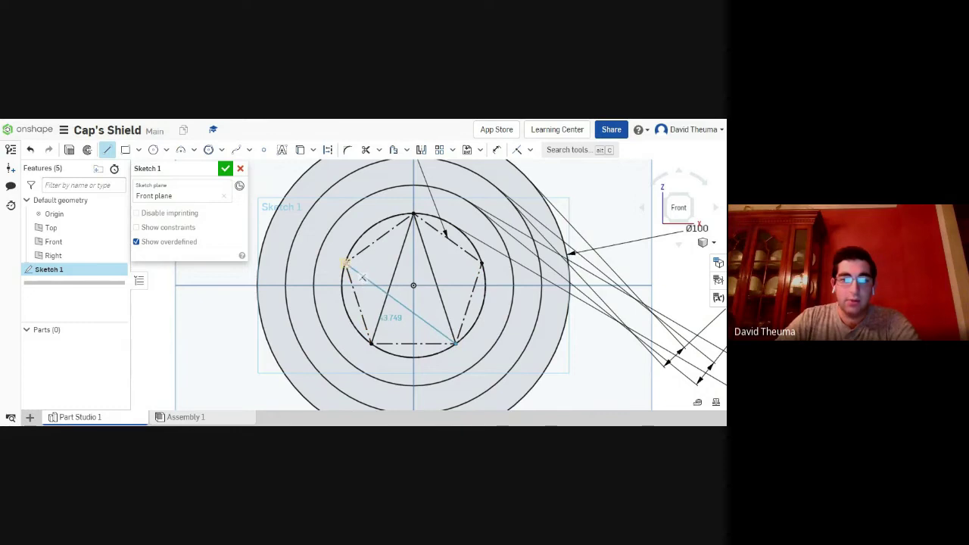
# Draw the remaining star lines through the side vertices, closing the star at bottom-left
pyautogui.click(345, 264)
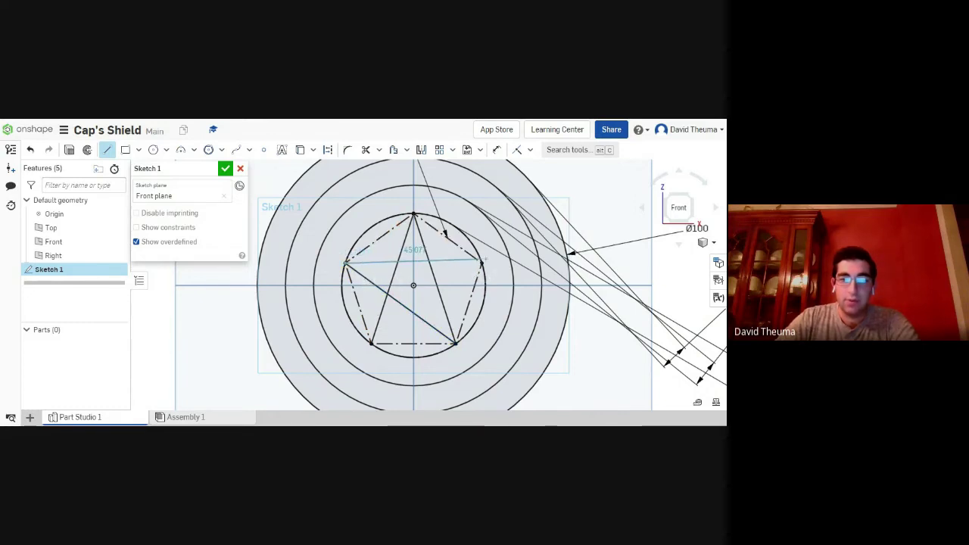
pyautogui.click(481, 263)
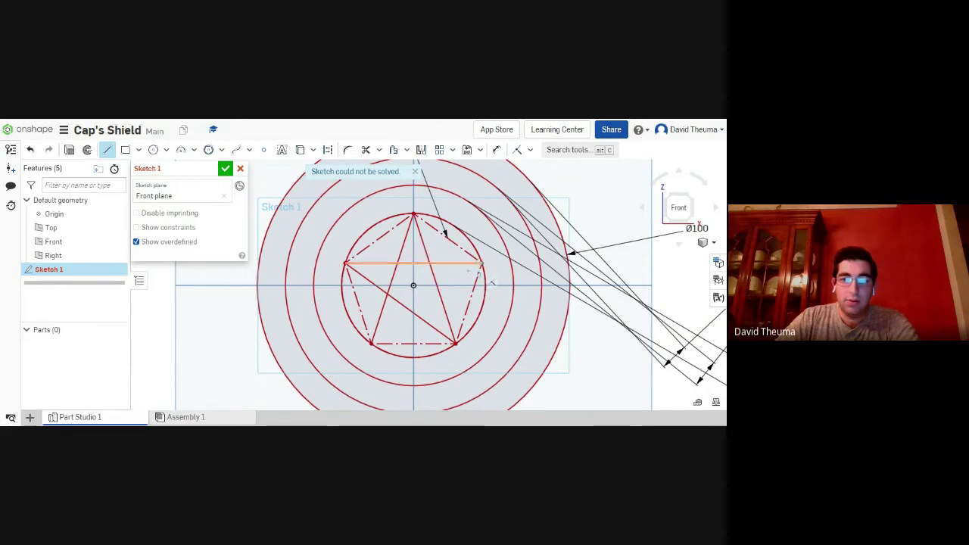
pyautogui.click(371, 344)
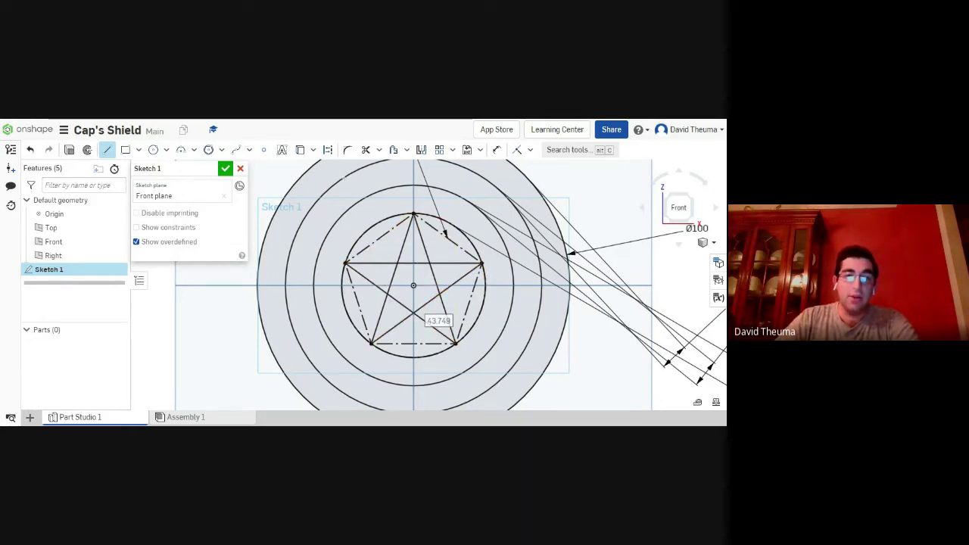
pyautogui.scroll(-2, 446, 274)
pyautogui.scroll(1, 446, 274)
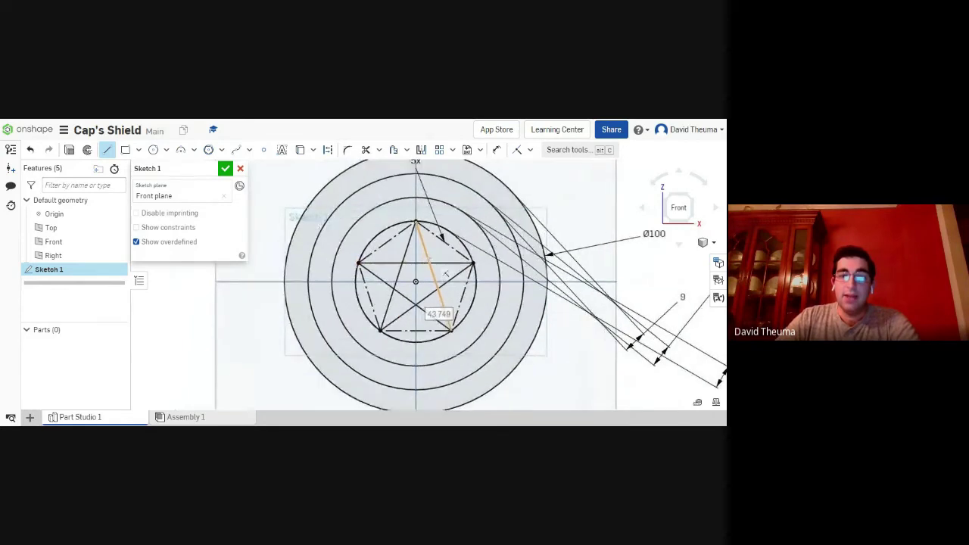
pyautogui.scroll(-1, 462, 282)
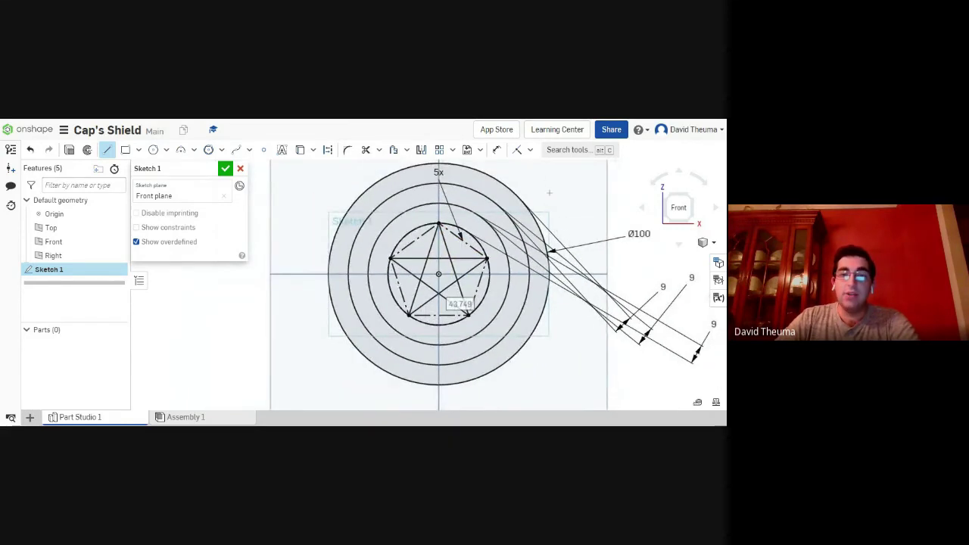
pyautogui.moveTo(532, 201); pyautogui.dragTo(521, 209, button='middle')
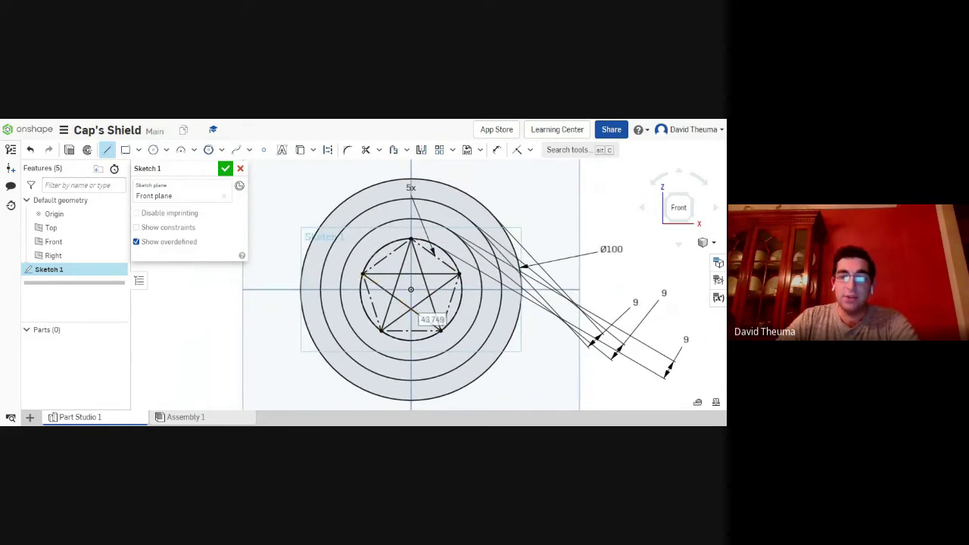
pyautogui.scroll(2, 424, 303)
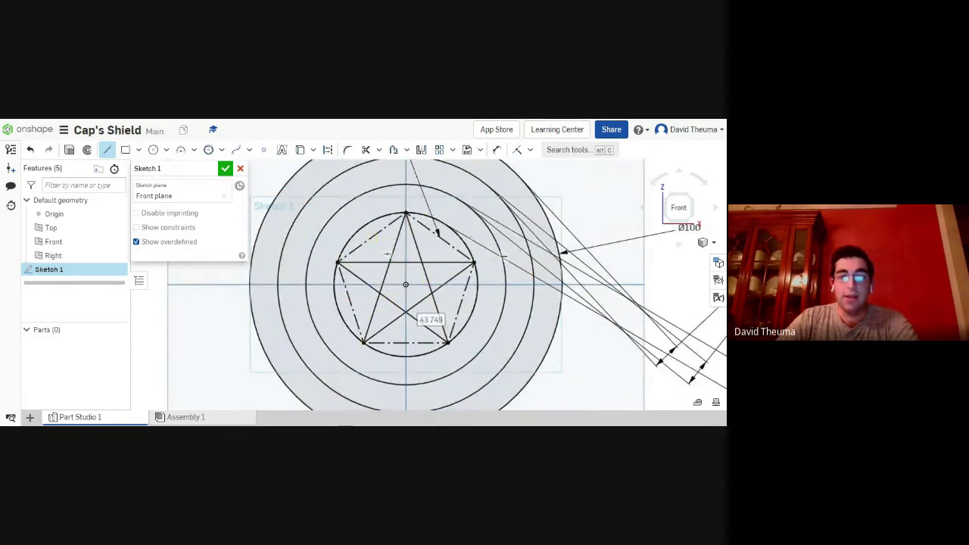
pyautogui.scroll(-2, 435, 263)
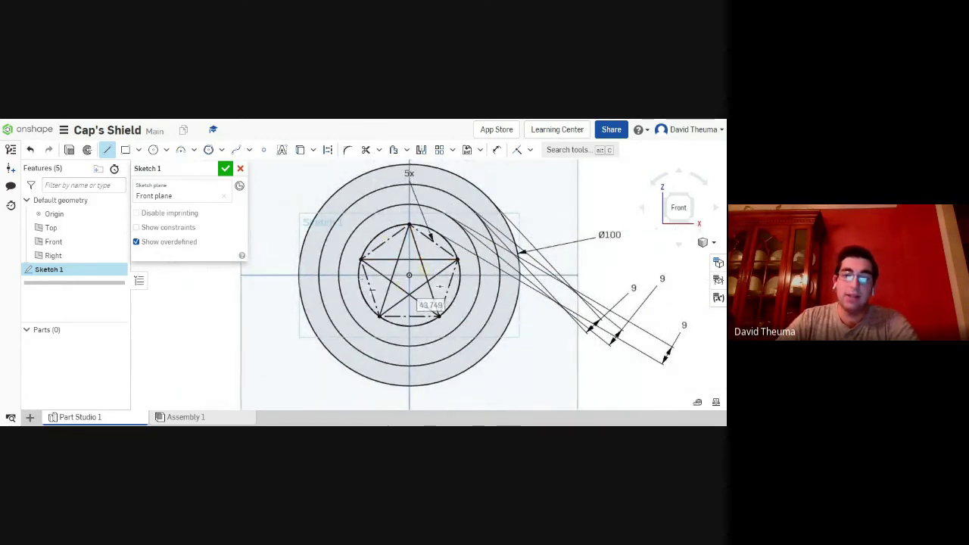
pyautogui.scroll(1, 424, 284)
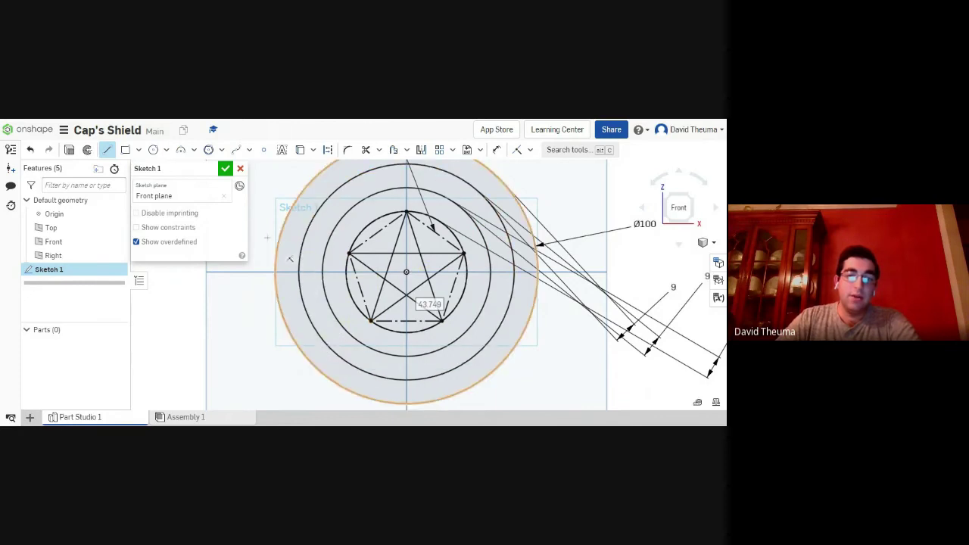
# Accept and close Sketch 1, the finished circles-and-star shield sketch
pyautogui.click(225, 170)
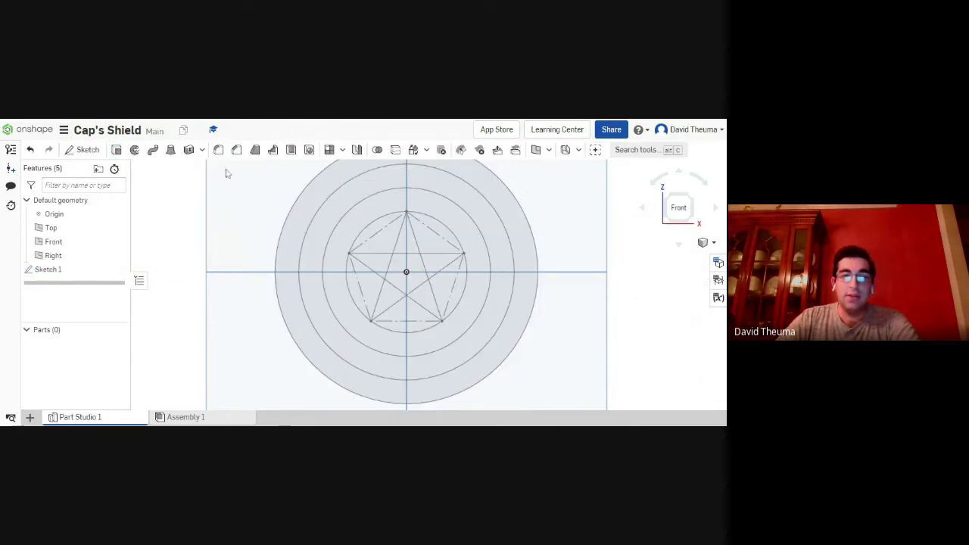
pyautogui.scroll(-3, 590, 271)
pyautogui.scroll(1, 572, 235)
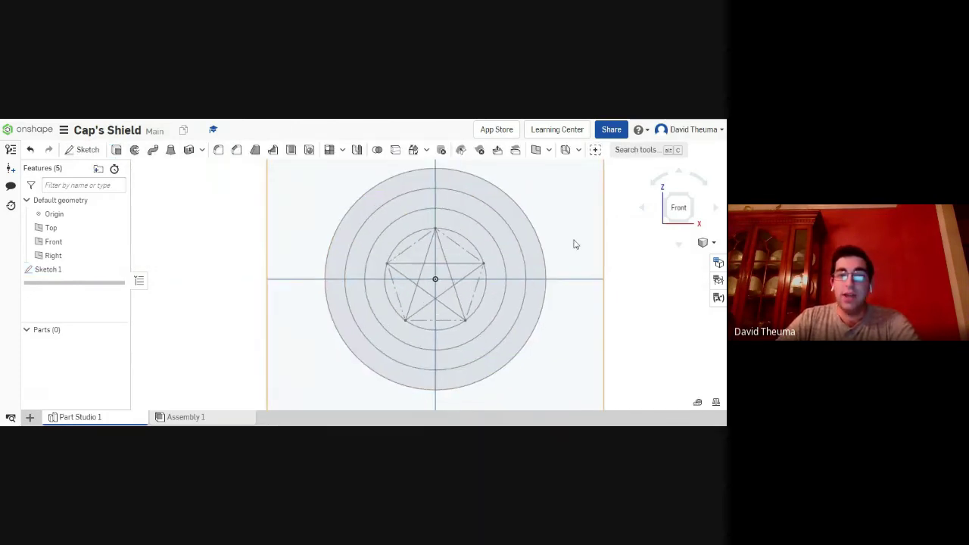
pyautogui.moveTo(574, 244)
pyautogui.mouseDown(button='middle')
pyautogui.moveTo(537, 242)
pyautogui.moveTo(545, 249)
pyautogui.mouseUp(button='middle')
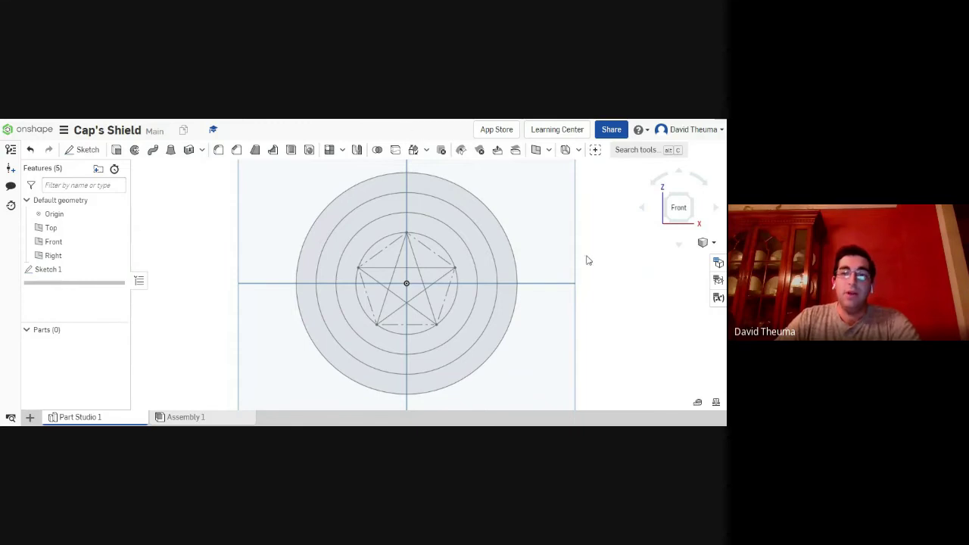
# Switch to isometric view and box-select all ring and star regions of Sketch 1
pyautogui.click(691, 201)
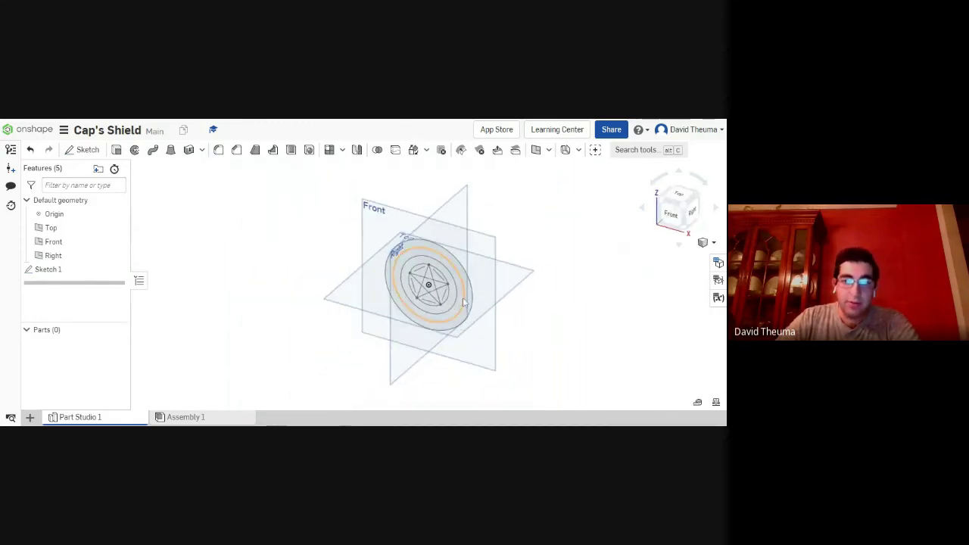
pyautogui.scroll(2, 549, 259)
pyautogui.moveTo(570, 219); pyautogui.dragTo(581, 220, button='middle')
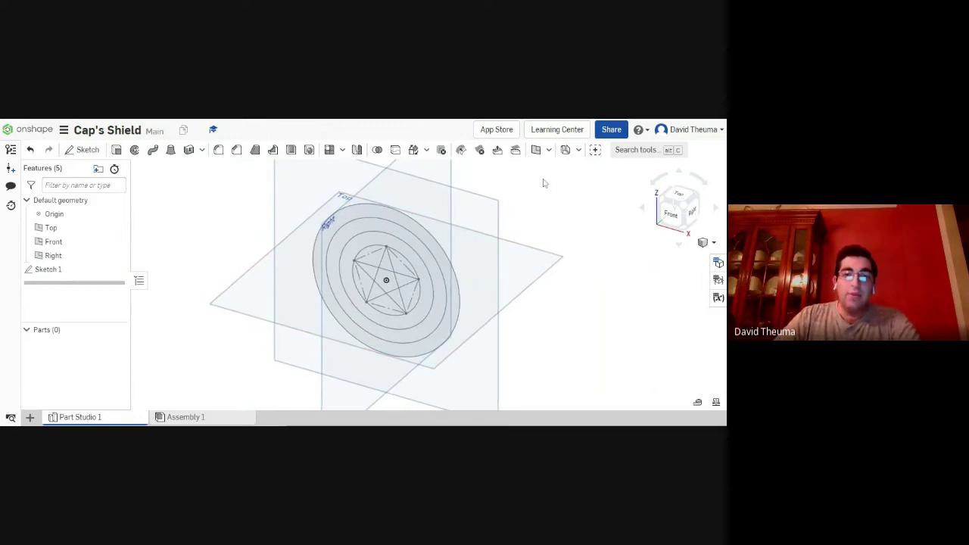
pyautogui.moveTo(535, 204)
pyautogui.mouseDown()
pyautogui.moveTo(234, 367)
pyautogui.moveTo(230, 392)
pyautogui.mouseUp()
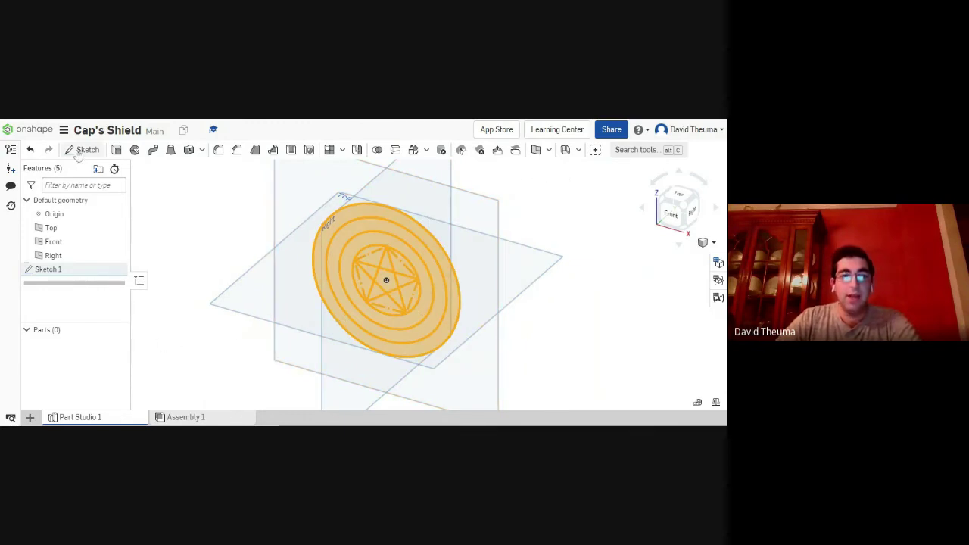
# Extrude the selected sketch regions 2 mm in the opposite direction into a solid disc, Part 1
pyautogui.click(117, 151)
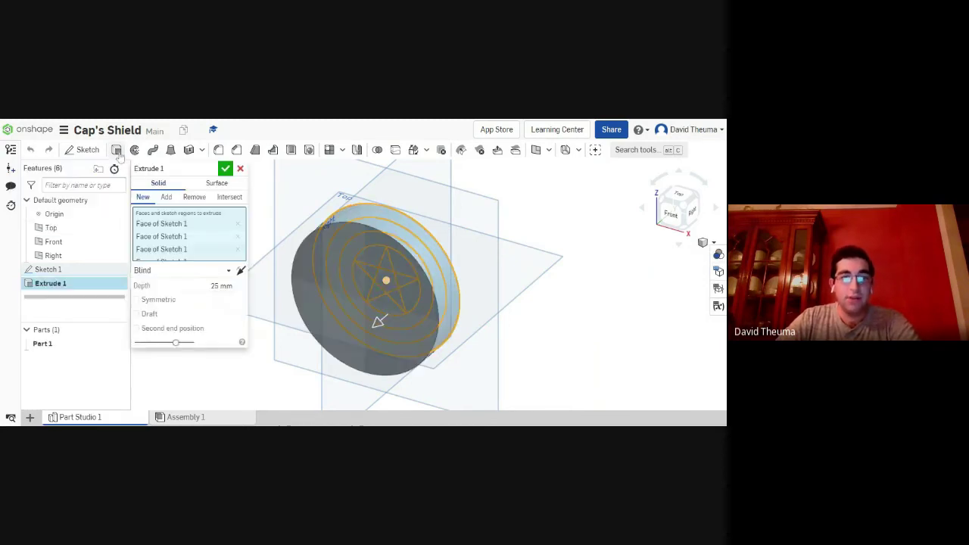
pyautogui.scroll(2, 376, 263)
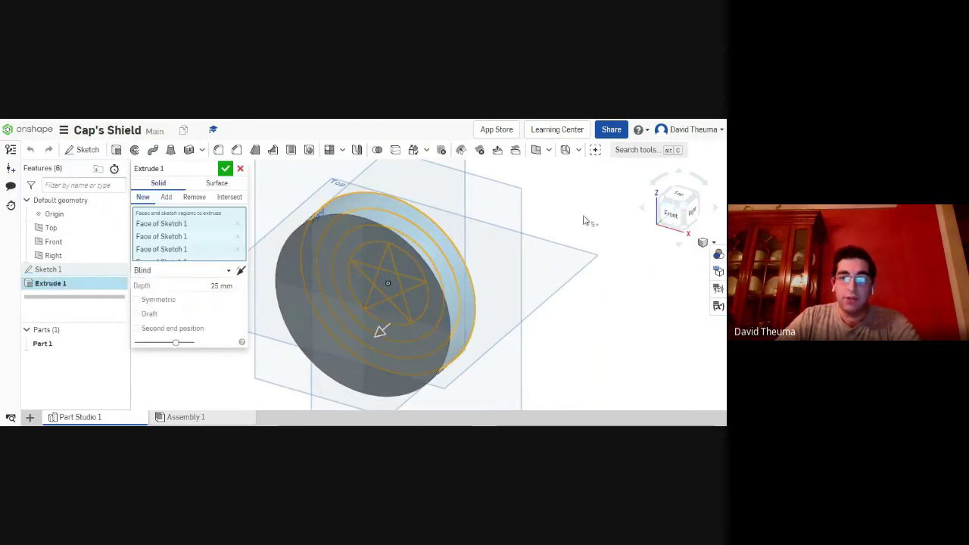
pyautogui.moveTo(552, 218); pyautogui.dragTo(504, 243, button='right')
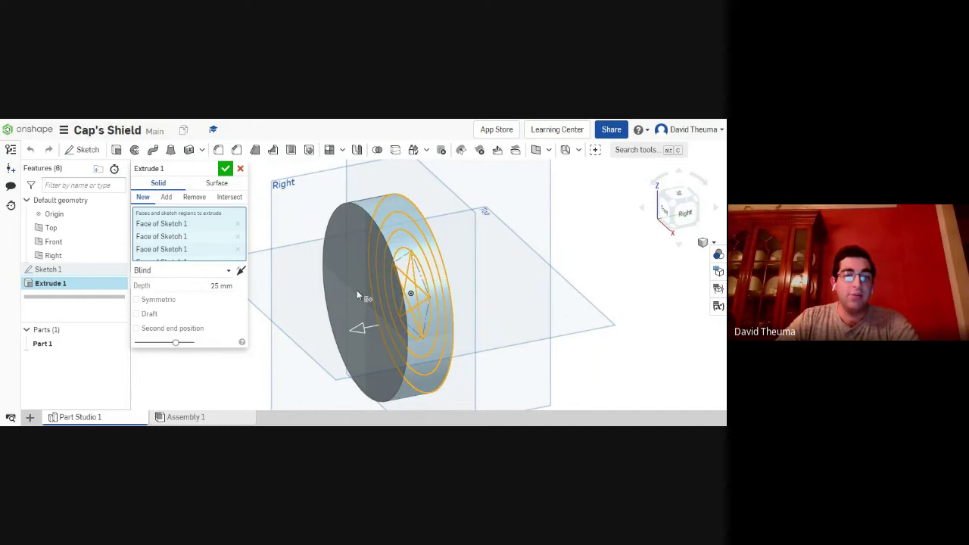
pyautogui.click(240, 273)
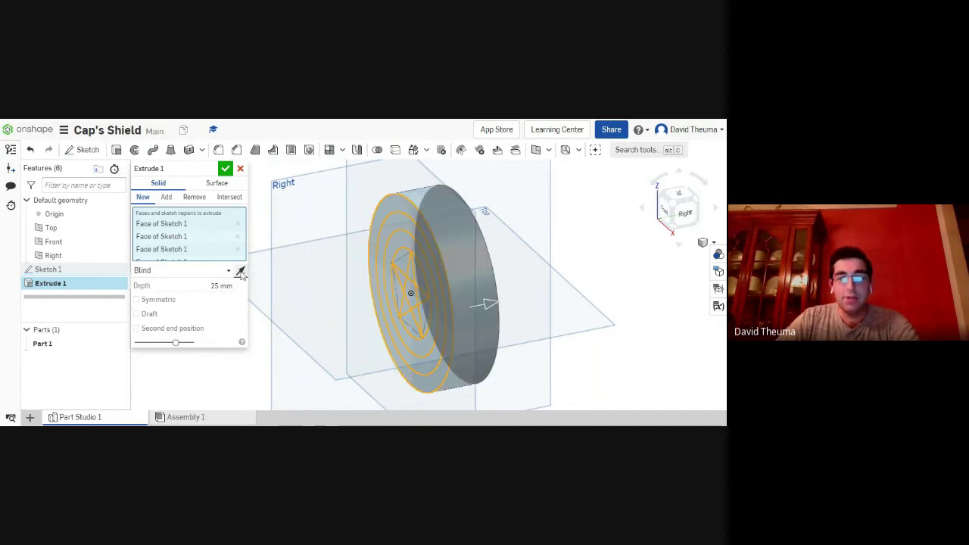
pyautogui.click(221, 286)
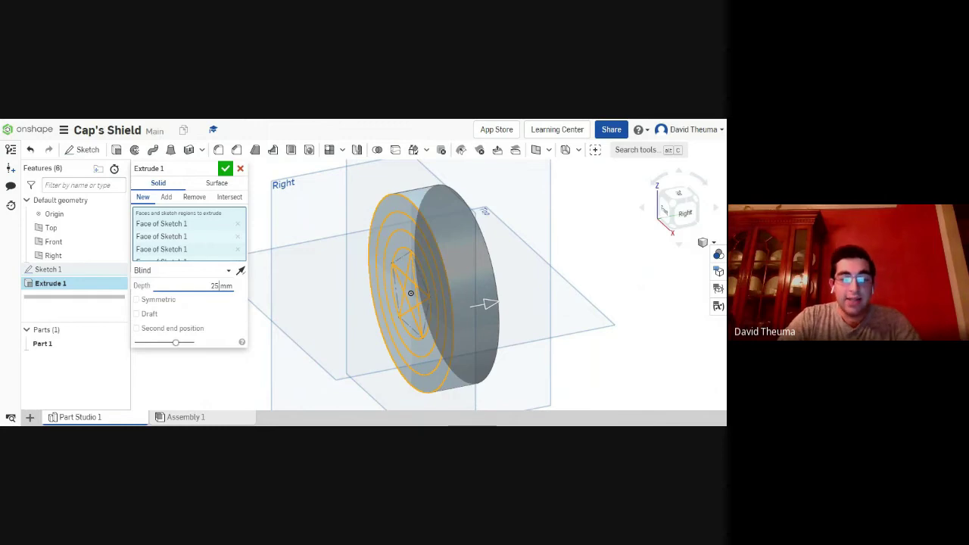
pyautogui.write('2')
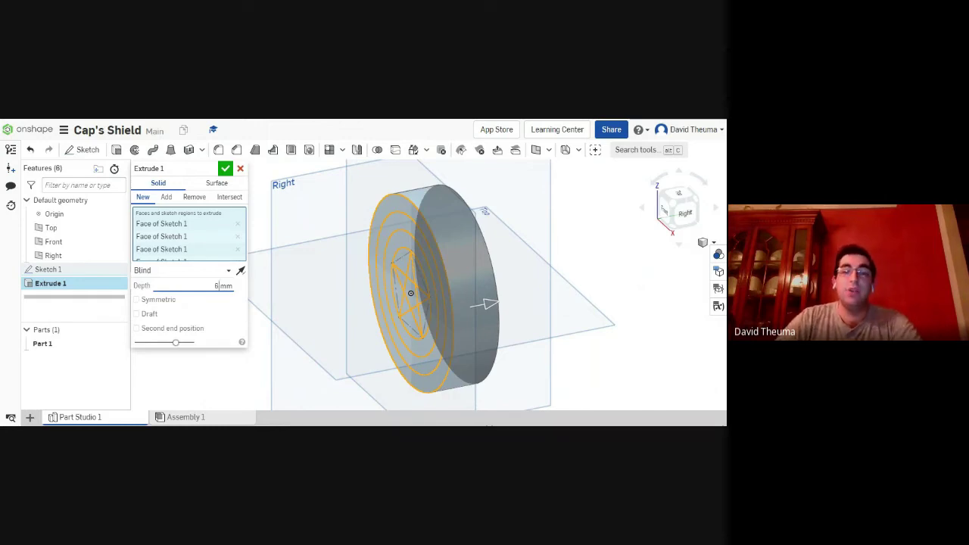
pyautogui.click(226, 169)
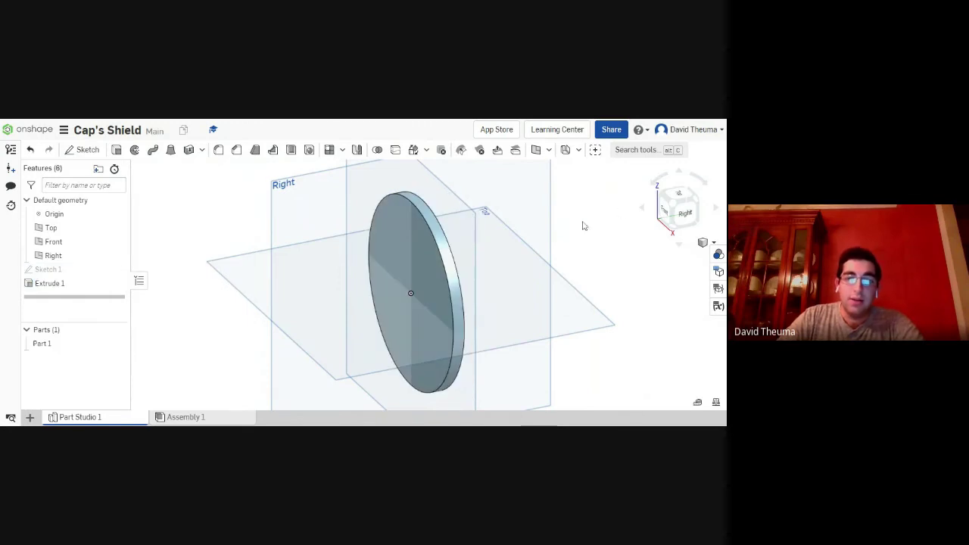
pyautogui.moveTo(562, 245); pyautogui.dragTo(654, 214, button='right')
# Show Sketch 1's rings and star on the disc and view it from the front
pyautogui.click(682, 206)
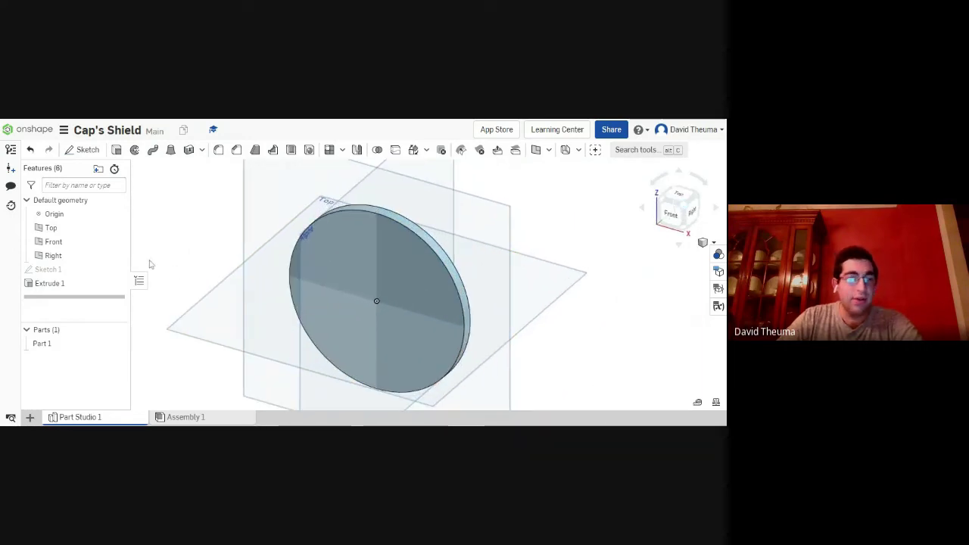
pyautogui.click(118, 269)
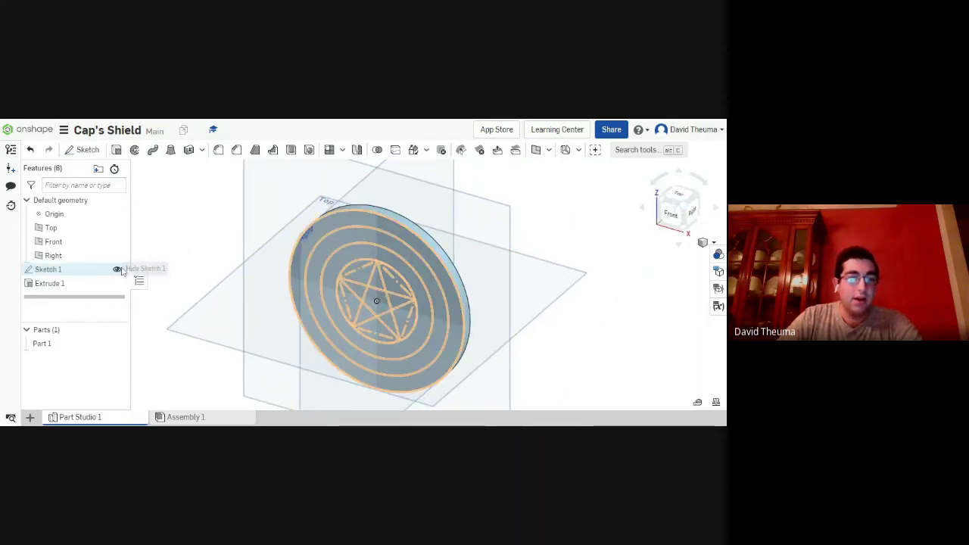
pyautogui.click(117, 270)
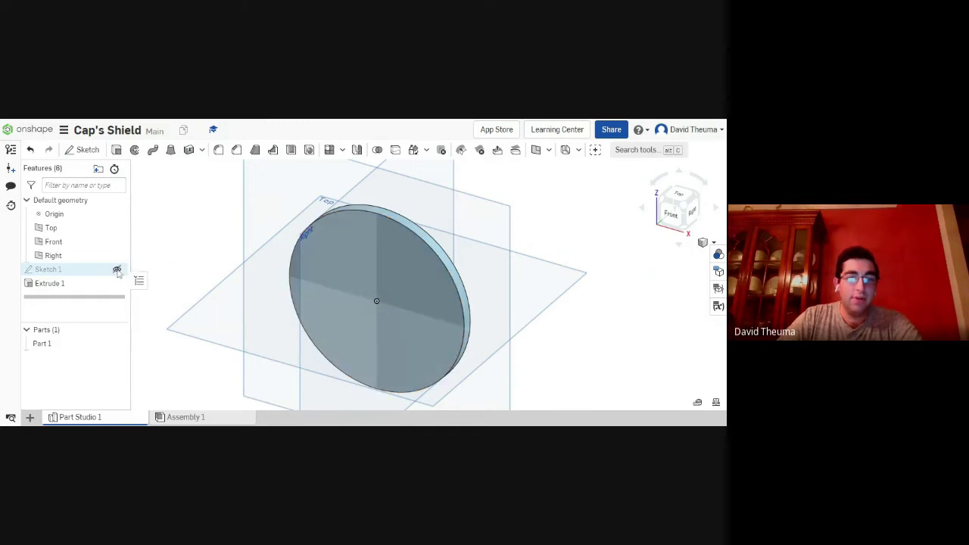
pyautogui.click(117, 271)
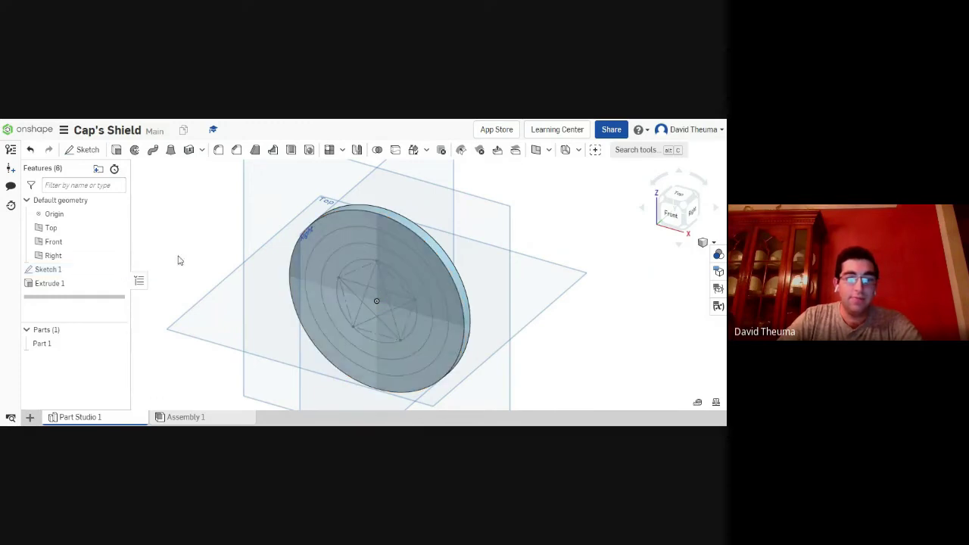
pyautogui.click(670, 226)
pyautogui.scroll(3, 463, 274)
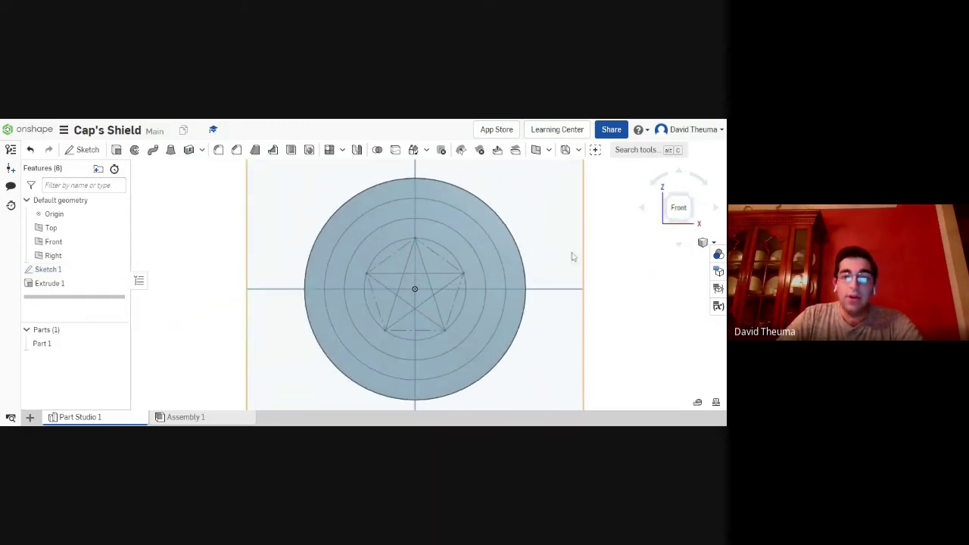
pyautogui.moveTo(573, 257)
pyautogui.mouseDown(button='right')
pyautogui.moveTo(532, 292)
pyautogui.moveTo(567, 242)
pyautogui.moveTo(565, 279)
pyautogui.moveTo(565, 268)
pyautogui.mouseUp(button='right')
pyautogui.click(674, 210)
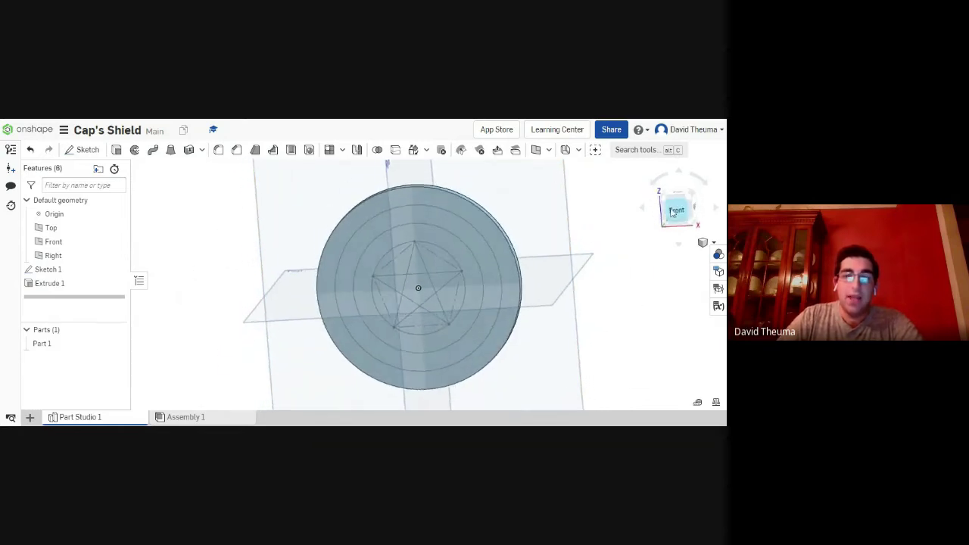
pyautogui.scroll(2, 500, 223)
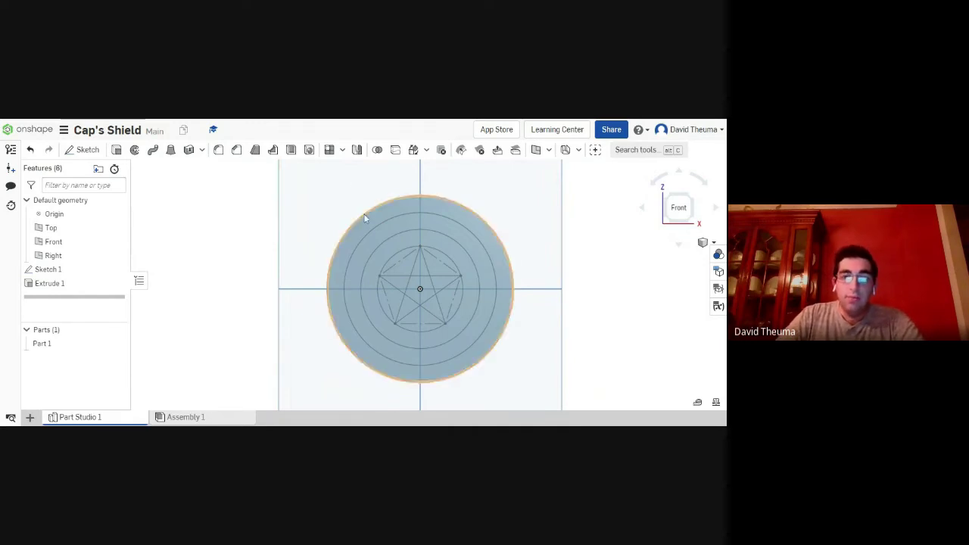
# Select the outer and second ring regions of Sketch 1 on the disc face, then view at an angle
pyautogui.scroll(1, 470, 213)
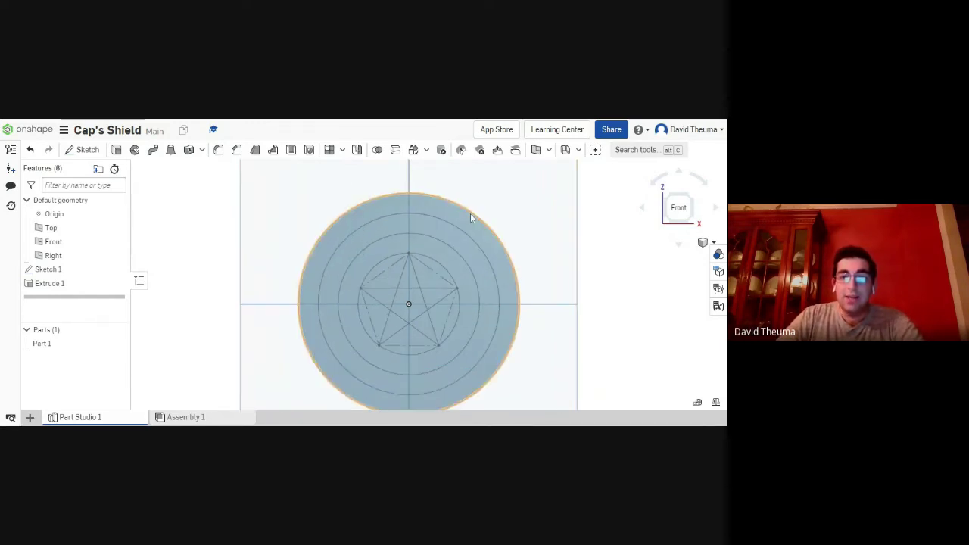
pyautogui.scroll(1, 470, 215)
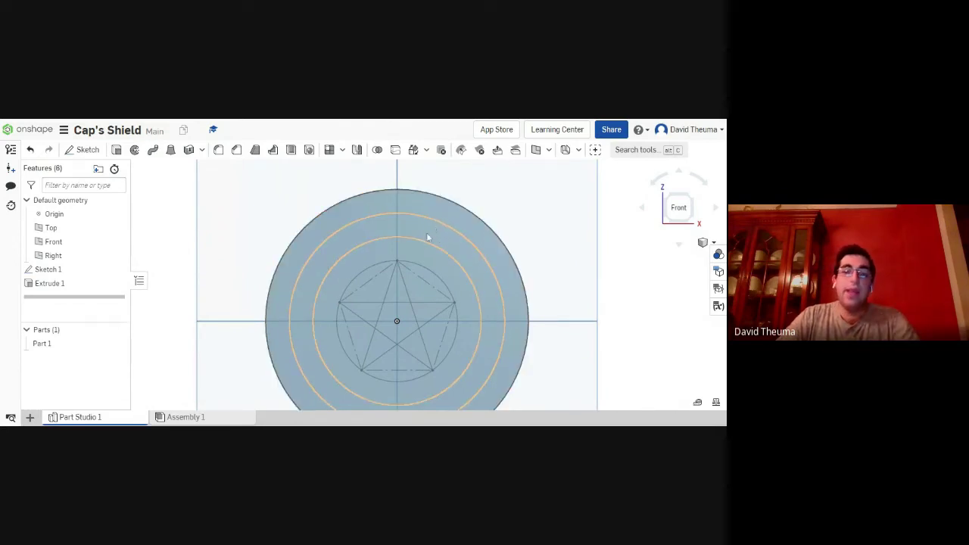
pyautogui.click(427, 212)
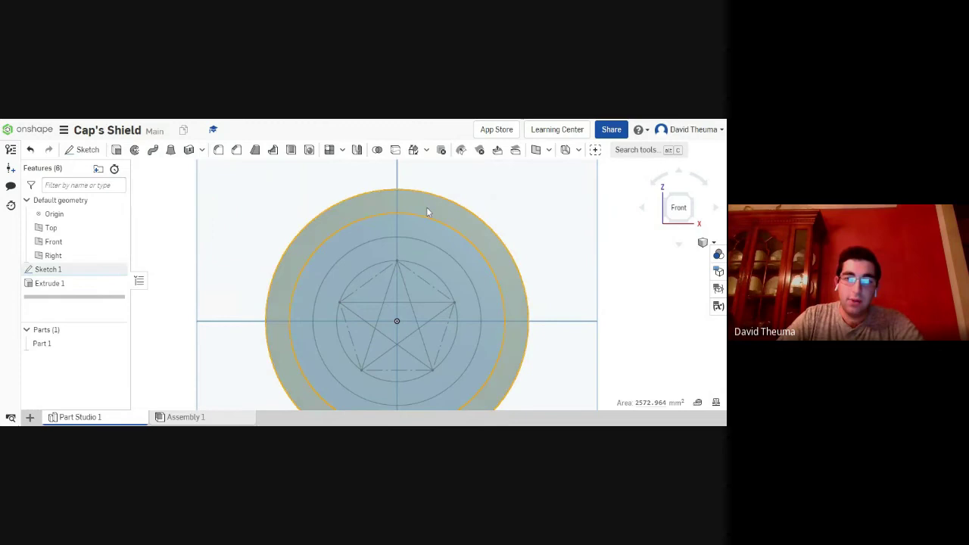
pyautogui.click(410, 250)
pyautogui.scroll(-1, 411, 249)
pyautogui.scroll(-1, 411, 250)
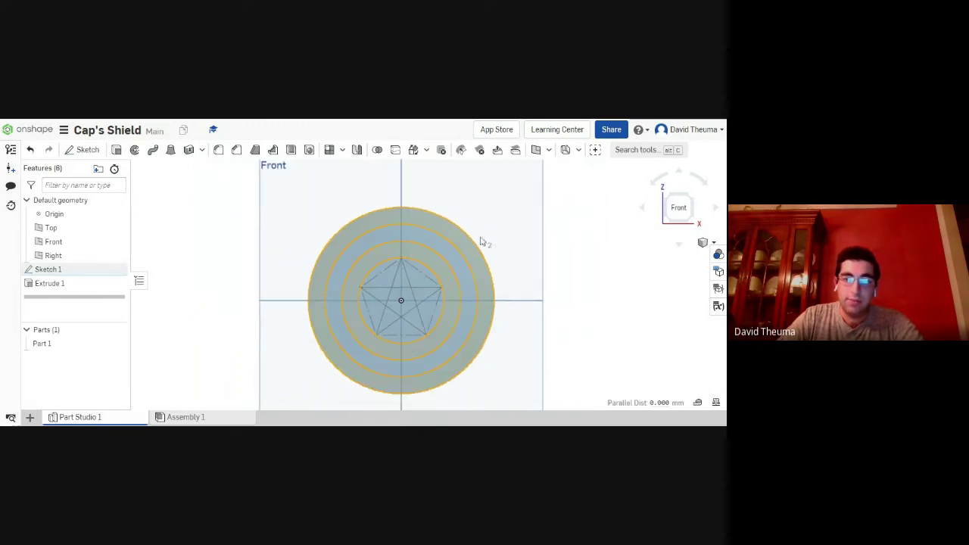
pyautogui.moveTo(677, 206); pyautogui.dragTo(571, 273)
pyautogui.moveTo(570, 272); pyautogui.dragTo(447, 331, button='right')
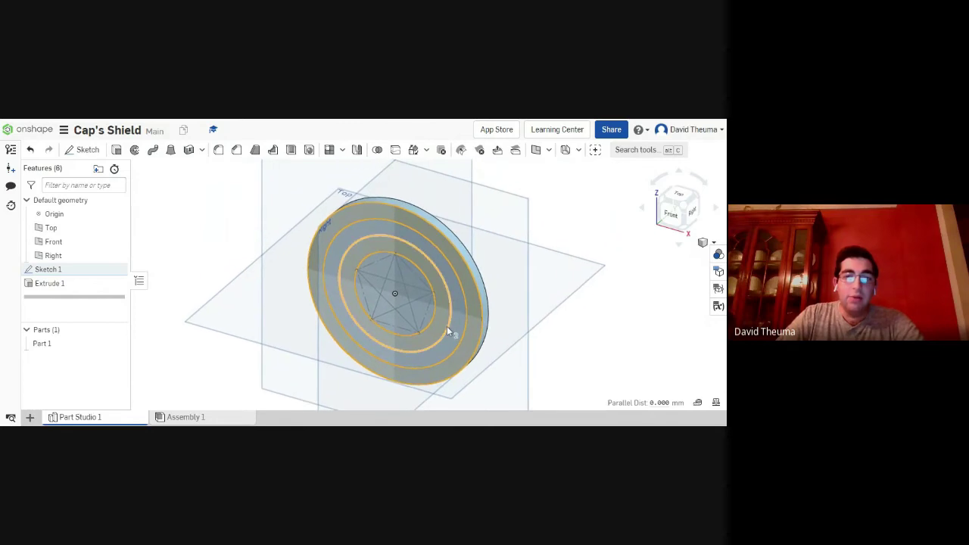
# Extrude the two ring regions 3 mm instead of the default 25 mm as Extrude 2
pyautogui.click(118, 151)
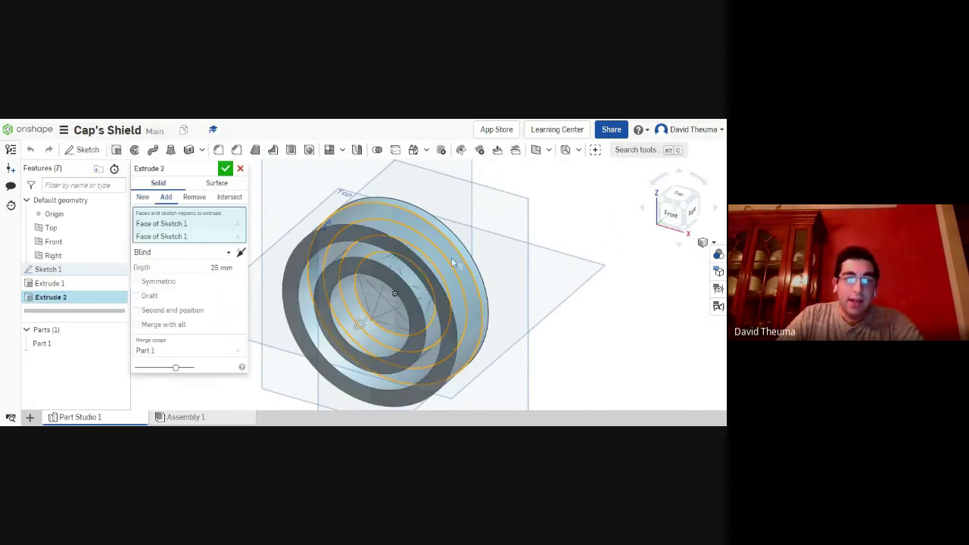
pyautogui.hotkey('shift', '1')
pyautogui.moveTo(579, 222); pyautogui.dragTo(567, 246, button='right')
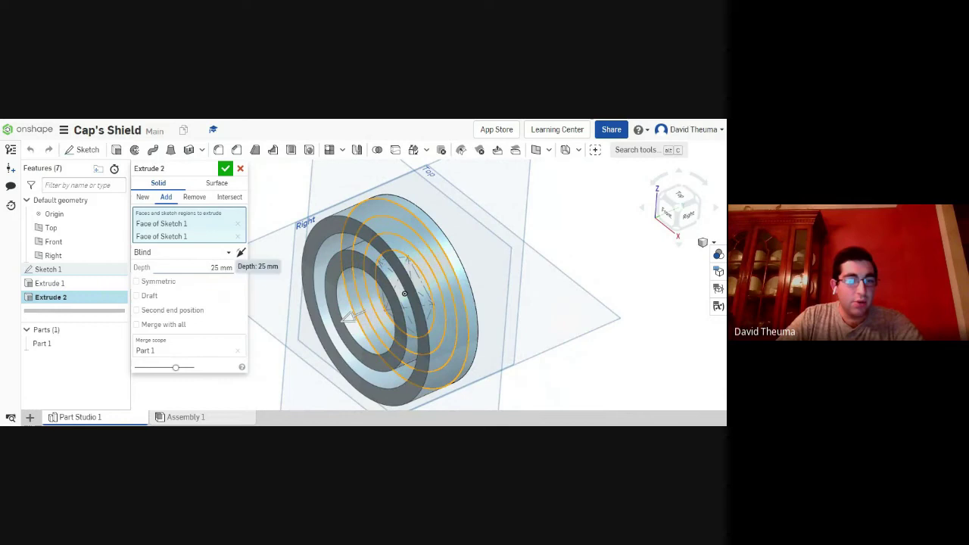
pyautogui.click(220, 267)
pyautogui.click(219, 267)
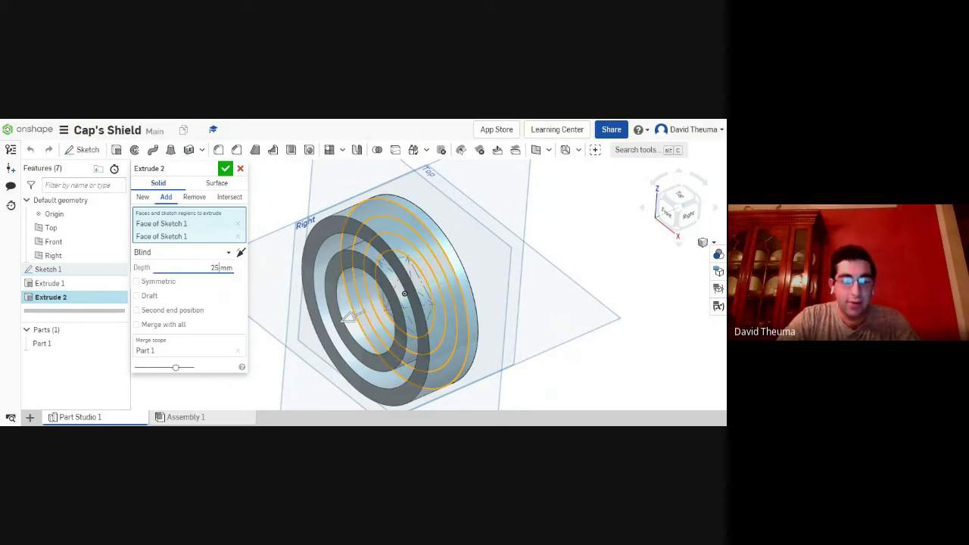
pyautogui.write('3')
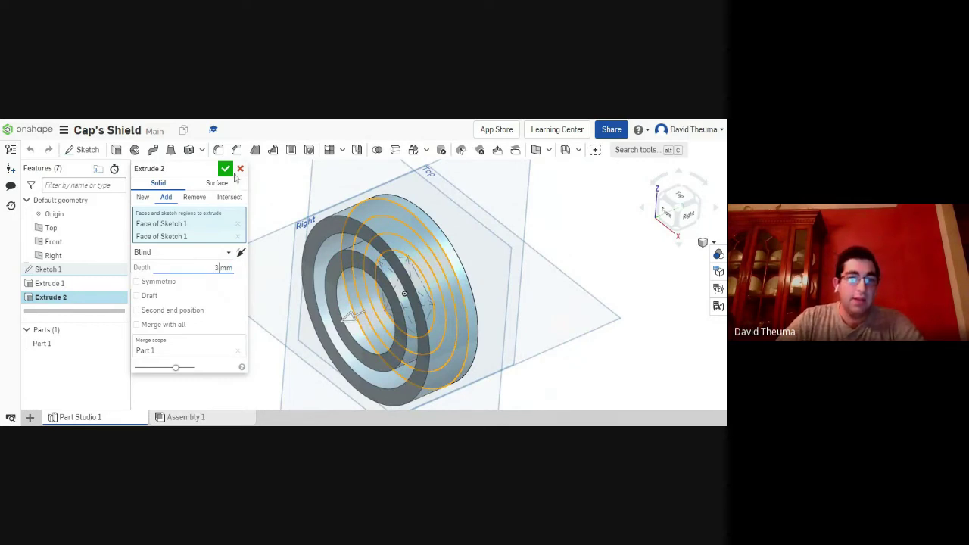
pyautogui.click(225, 168)
pyautogui.press('Left')
pyautogui.press('Left')
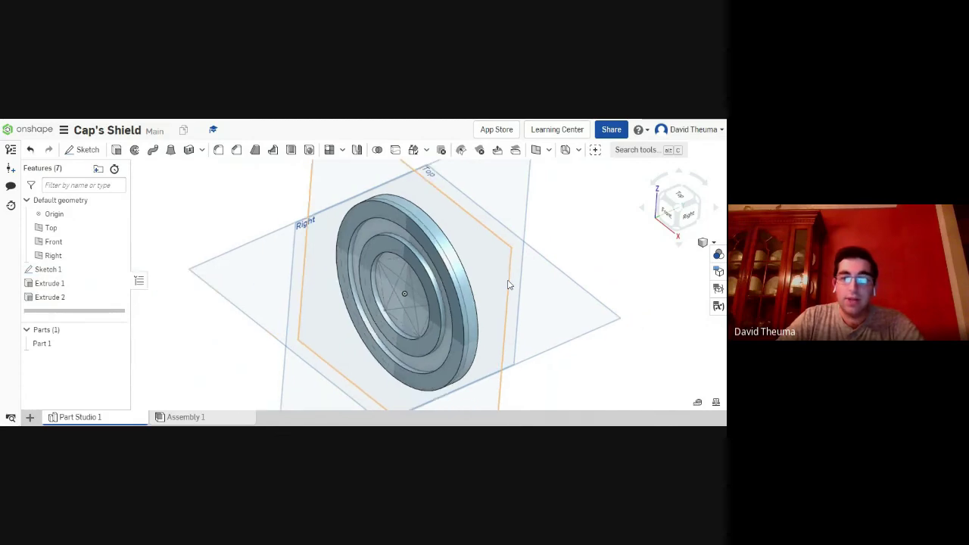
pyautogui.press('Left')
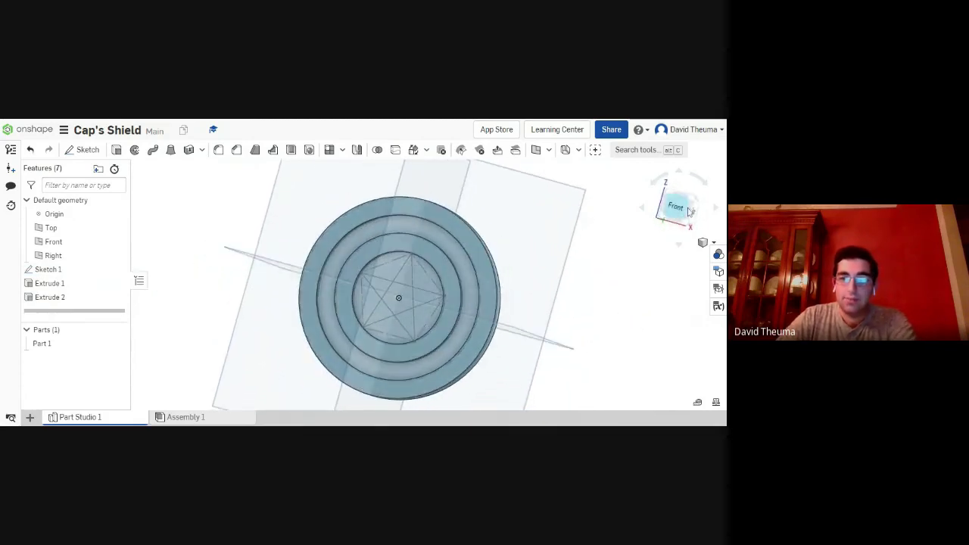
pyautogui.click(679, 206)
pyautogui.click(690, 197)
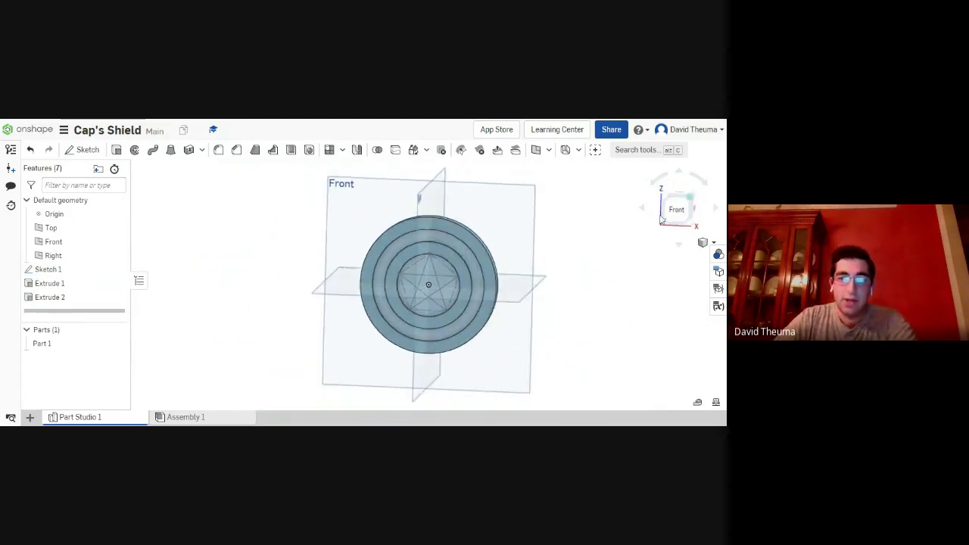
pyautogui.scroll(5, 497, 329)
pyautogui.scroll(-4, 547, 306)
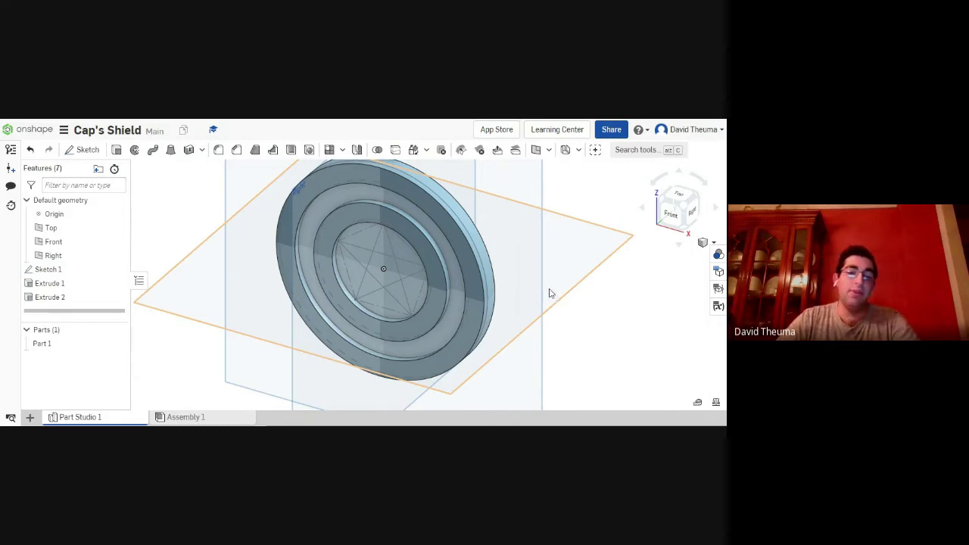
pyautogui.click(676, 217)
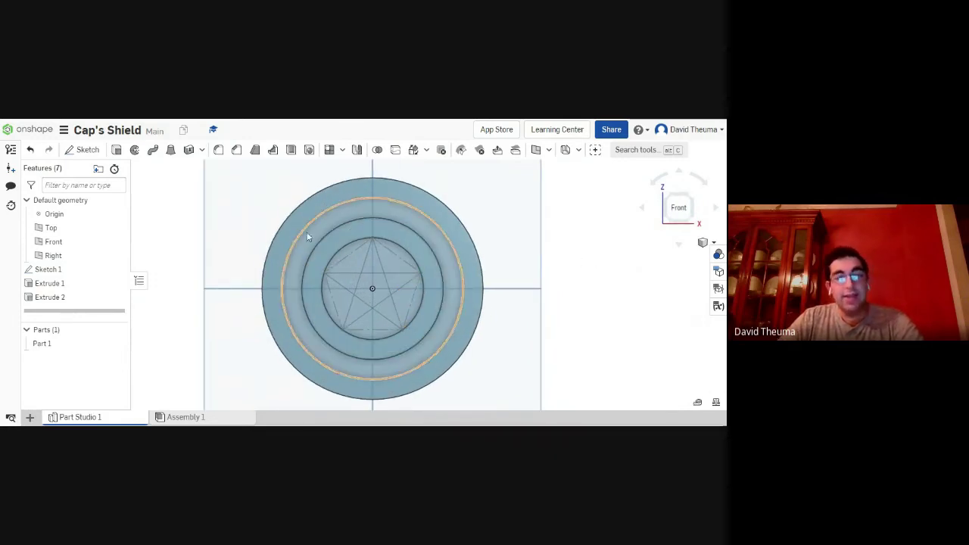
# Select the star's top, left, right, bottom-right and bottom-left point regions in Sketch 1
pyautogui.scroll(3, 371, 270)
pyautogui.click(372, 257)
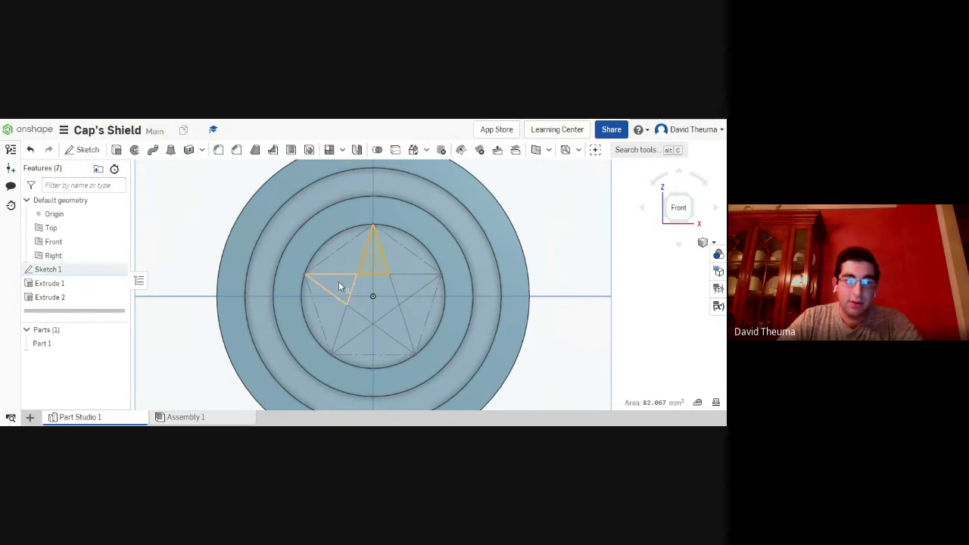
pyautogui.click(339, 286)
pyautogui.click(407, 287)
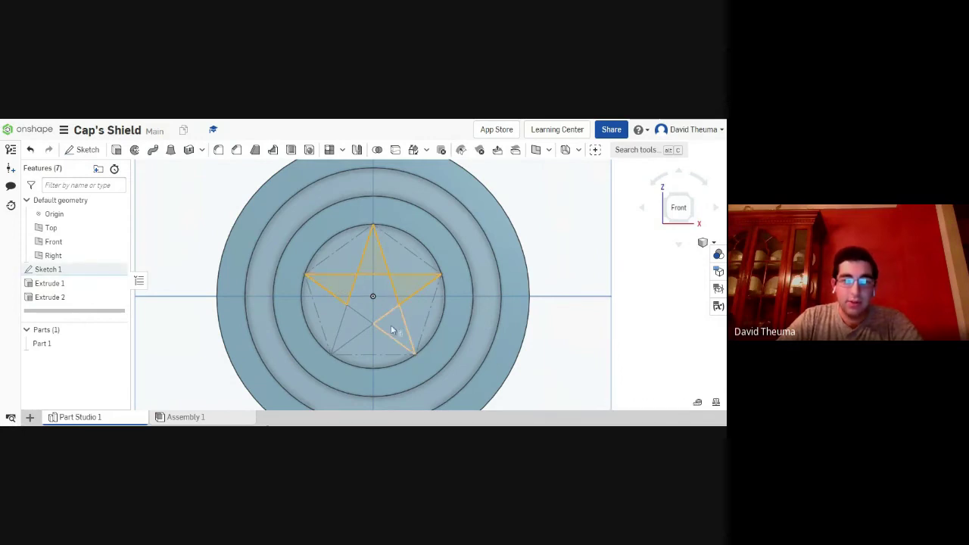
pyautogui.click(394, 331)
pyautogui.click(350, 324)
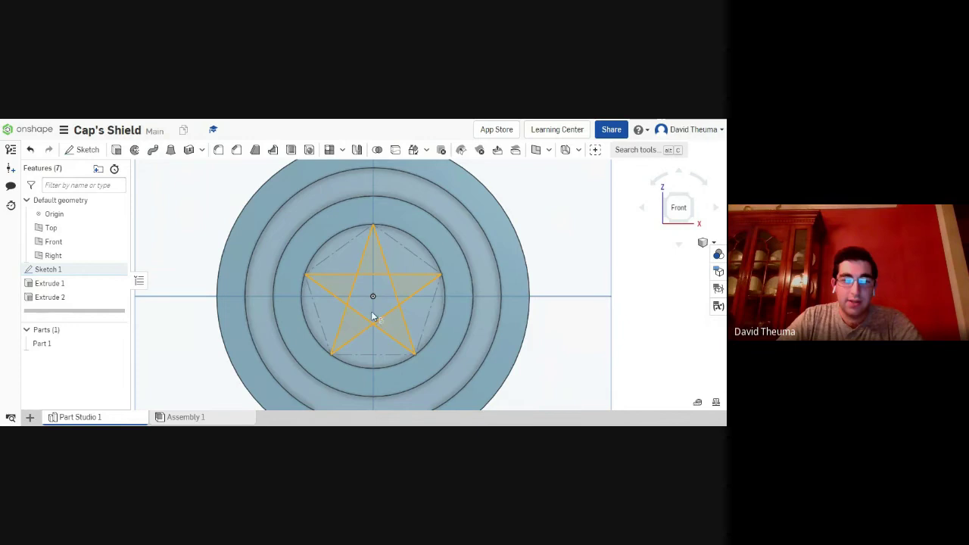
pyautogui.scroll(-3, 386, 295)
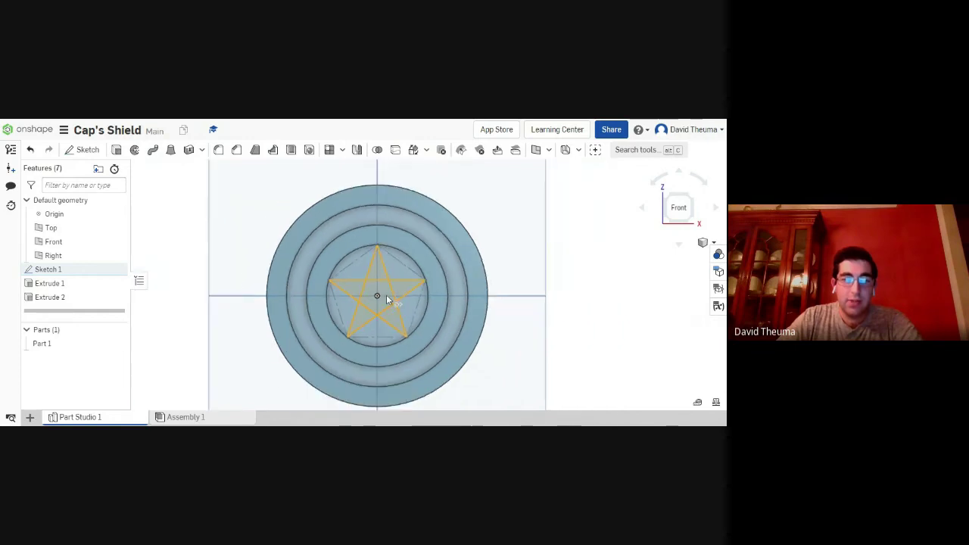
pyautogui.scroll(1, 394, 294)
pyautogui.scroll(-3, 475, 265)
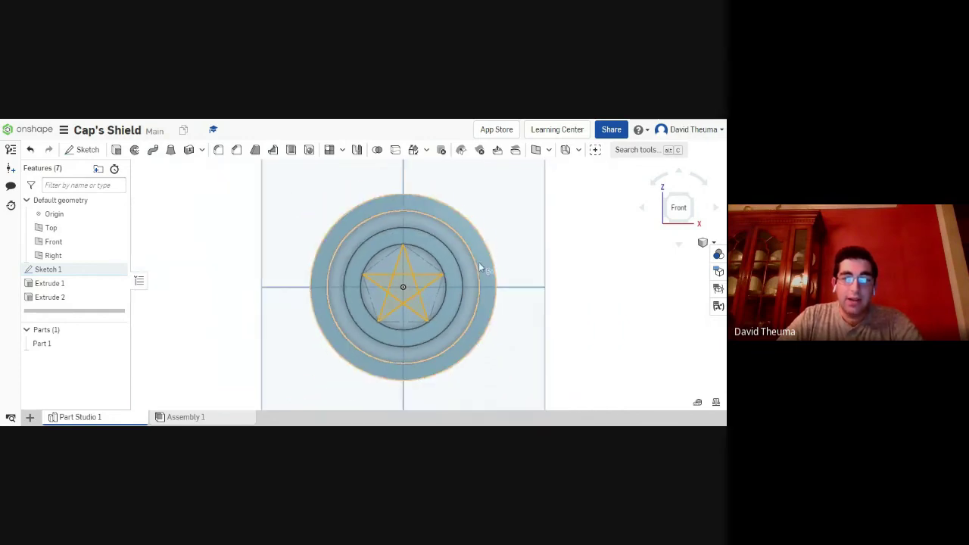
pyautogui.moveTo(507, 257); pyautogui.dragTo(394, 278, button='right')
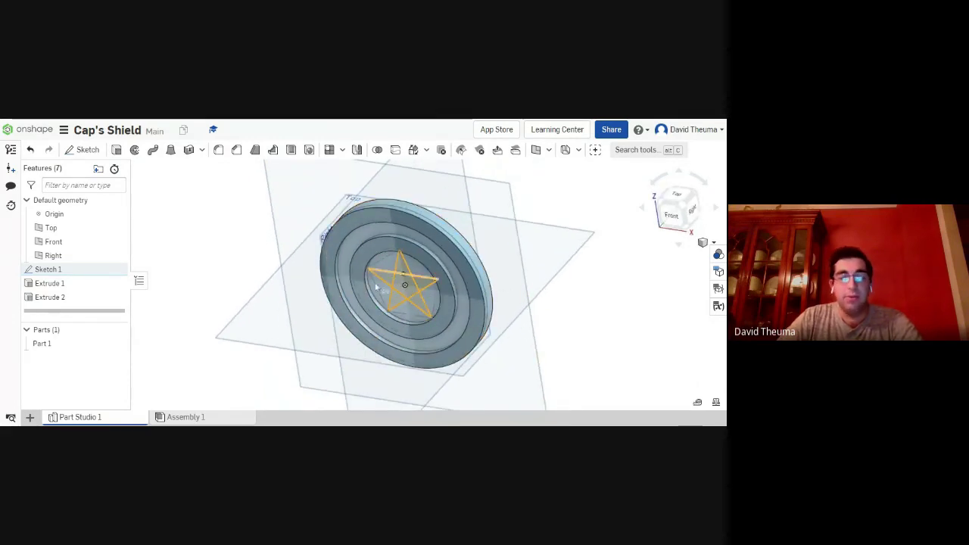
# Extrude the star regions 4 mm using New instead of Add, creating Part 2
pyautogui.click(118, 151)
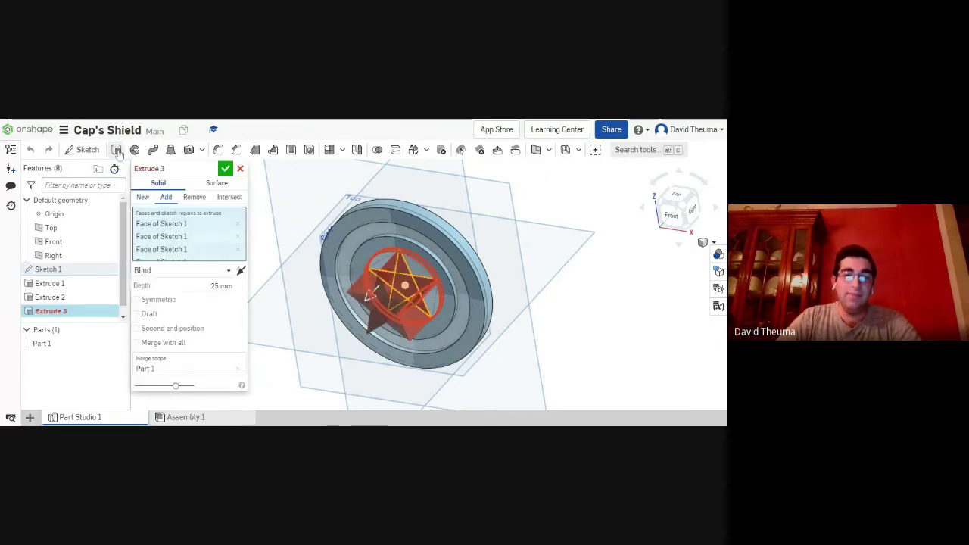
pyautogui.scroll(3, 265, 271)
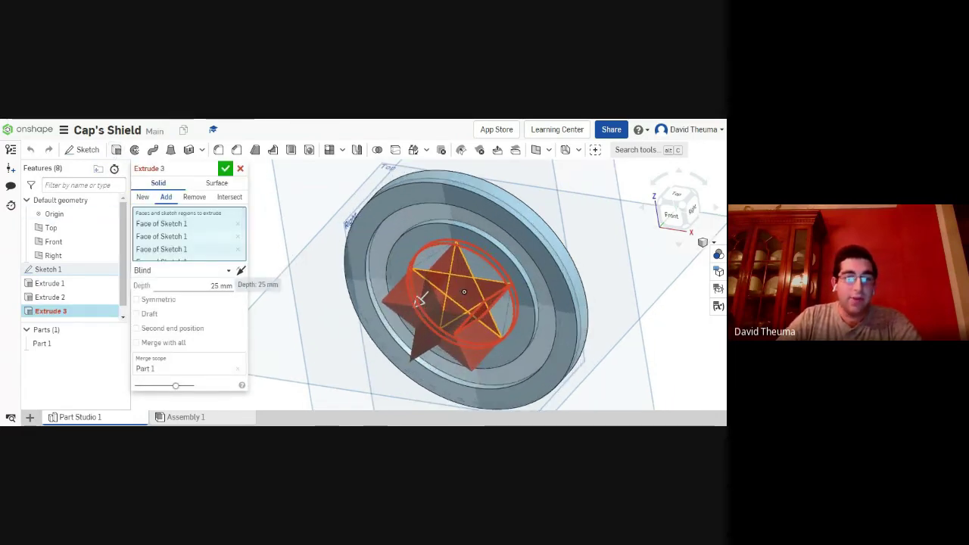
pyautogui.click(221, 285)
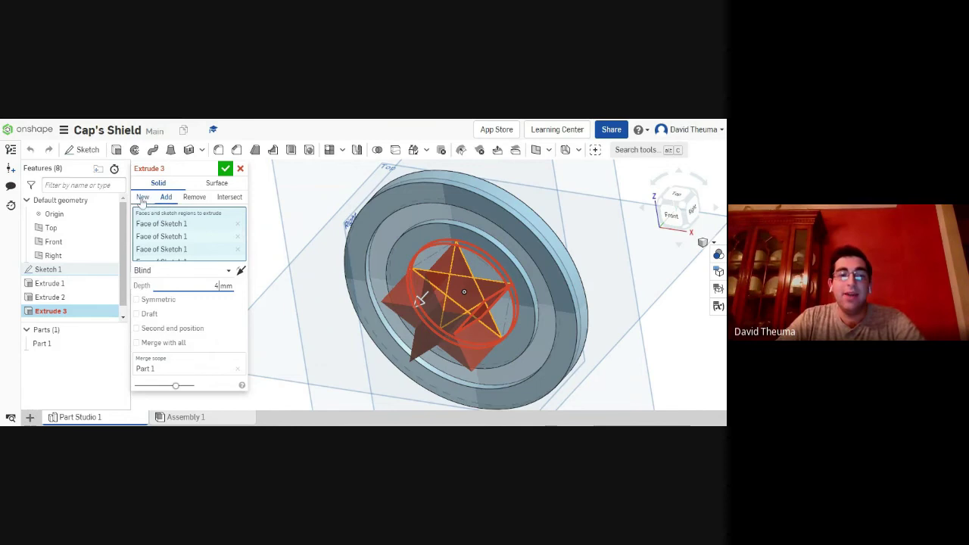
pyautogui.click(141, 197)
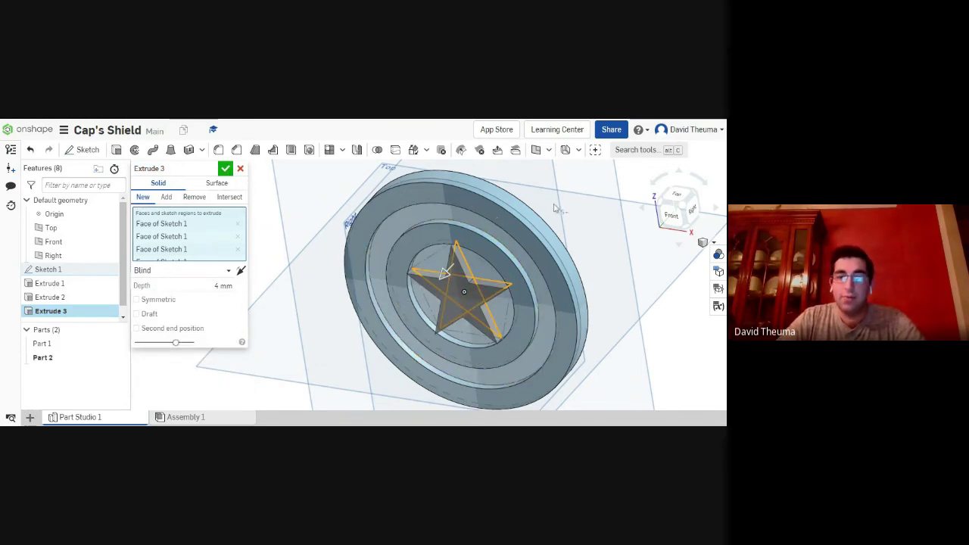
pyautogui.moveTo(553, 207); pyautogui.dragTo(237, 185, button='right')
pyautogui.click(226, 170)
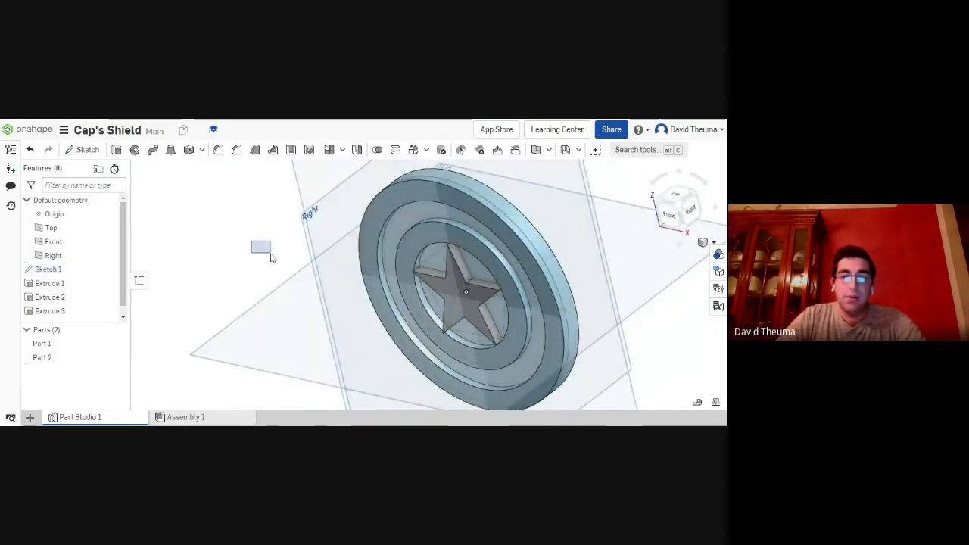
# Hide Sketch 1 so the front view shows only the solid disc, rings and star
pyautogui.click(669, 215)
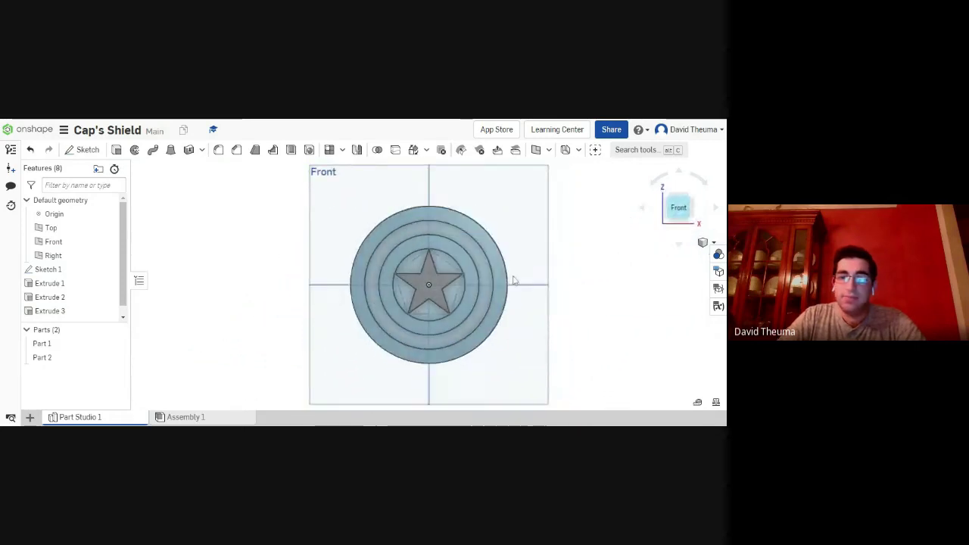
pyautogui.scroll(3, 495, 267)
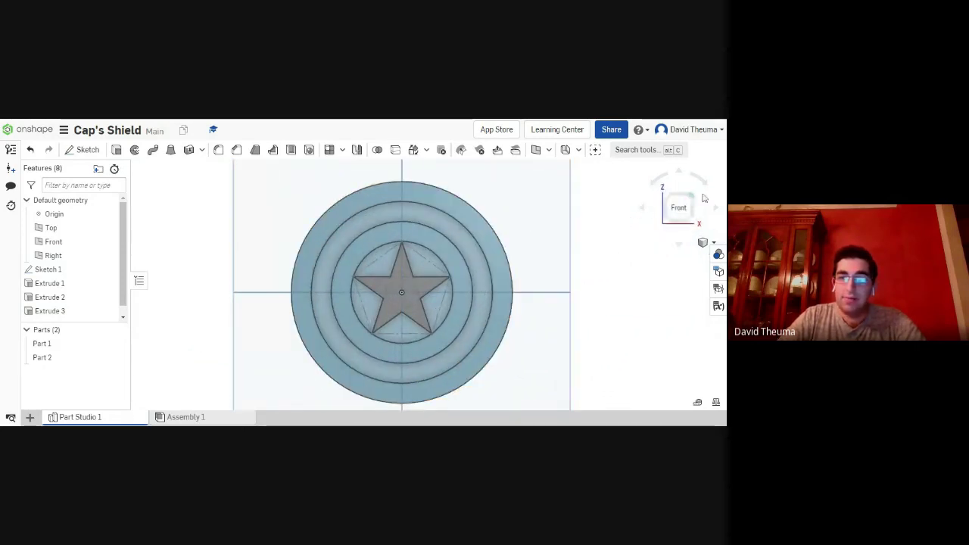
pyautogui.click(108, 269)
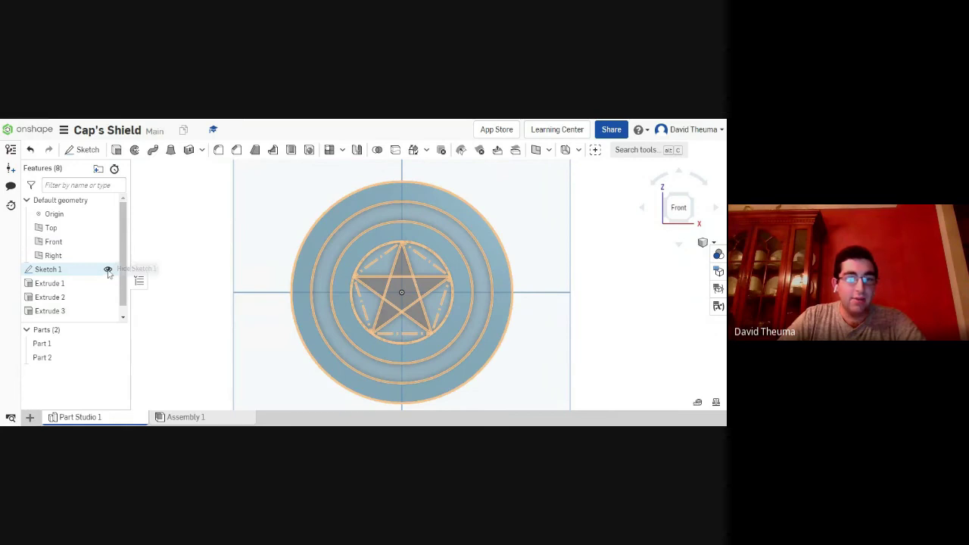
pyautogui.click(107, 270)
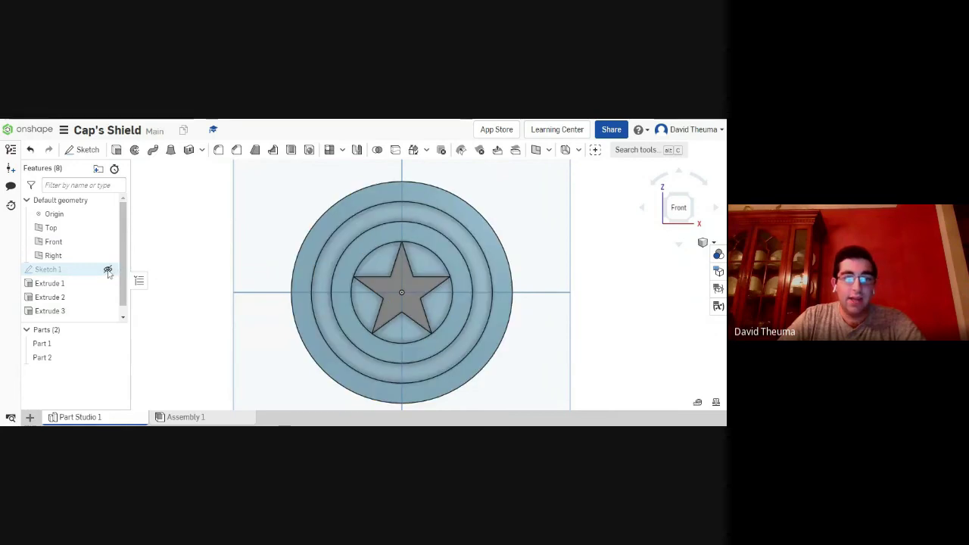
# Inspect the shield from isometric, tilted close-up and right-side views
pyautogui.click(693, 198)
pyautogui.moveTo(571, 340); pyautogui.dragTo(538, 275, button='right')
pyautogui.scroll(5, 476, 325)
pyautogui.scroll(-3, 497, 246)
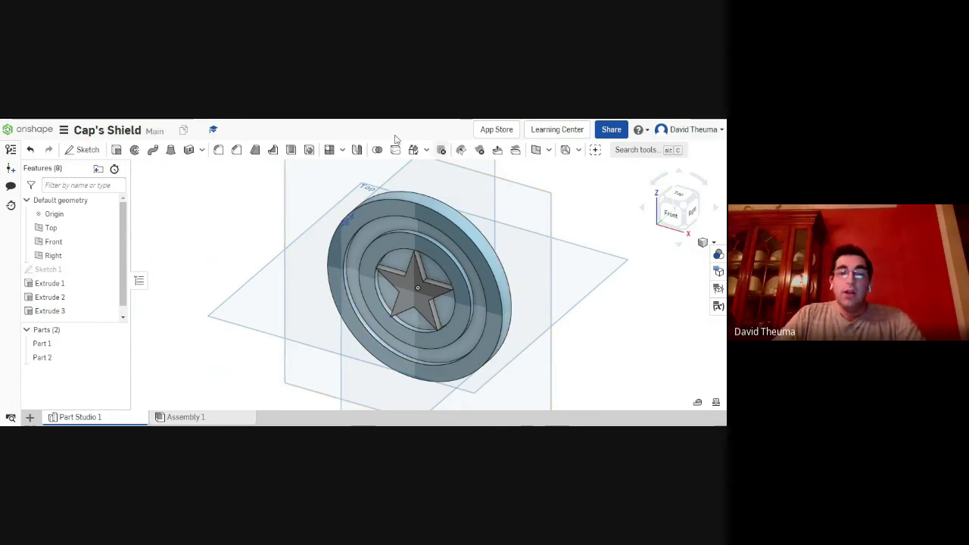
pyautogui.click(692, 217)
pyautogui.scroll(2, 424, 272)
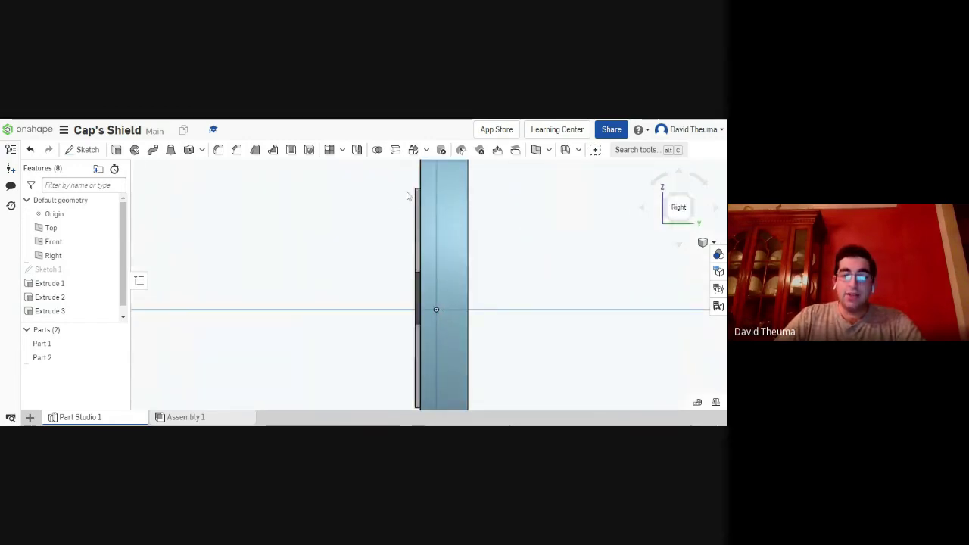
pyautogui.scroll(-5, 412, 288)
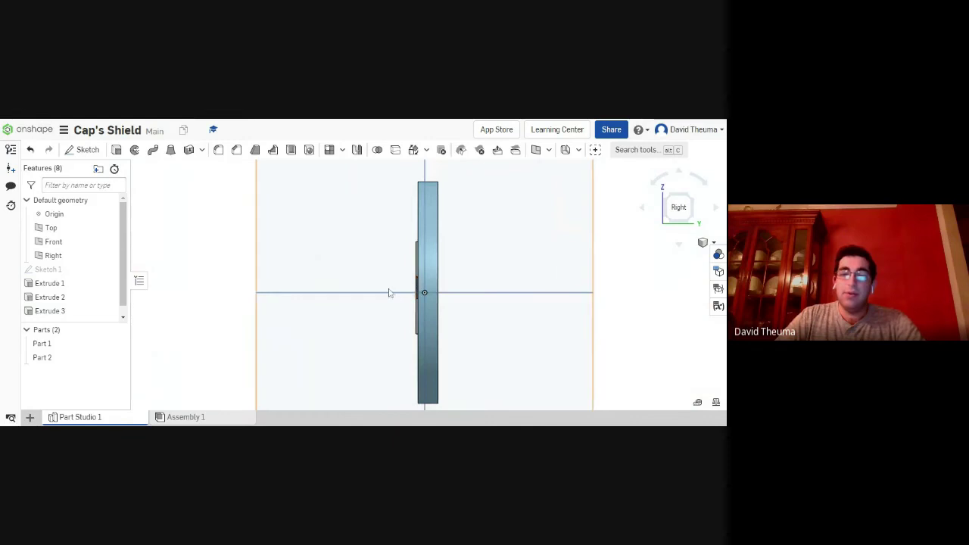
pyautogui.click(670, 199)
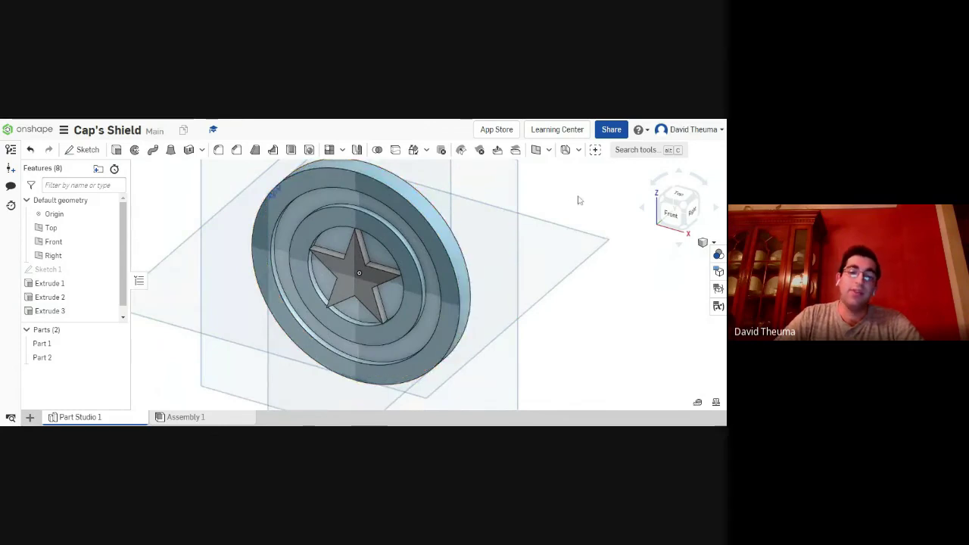
pyautogui.scroll(-4, 599, 209)
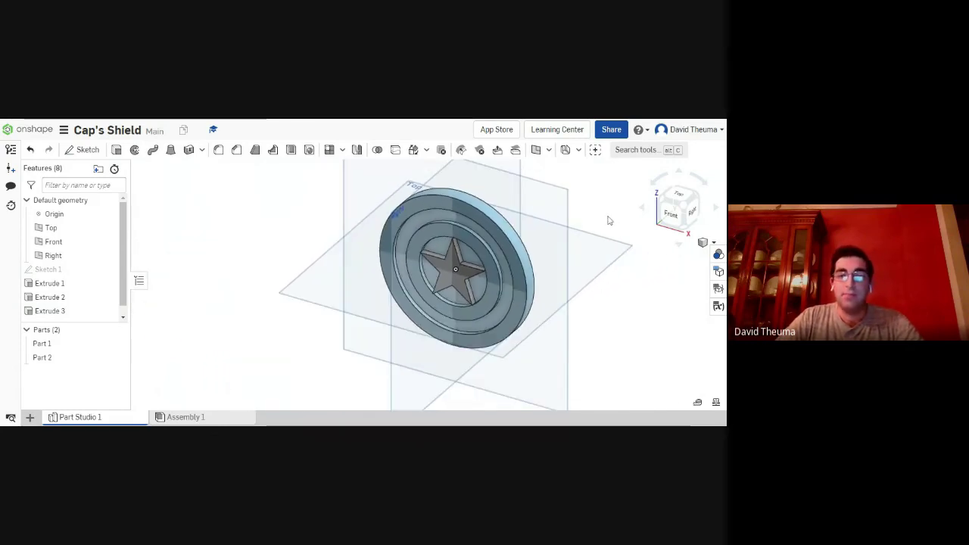
pyautogui.moveTo(609, 220); pyautogui.dragTo(582, 234, button='middle')
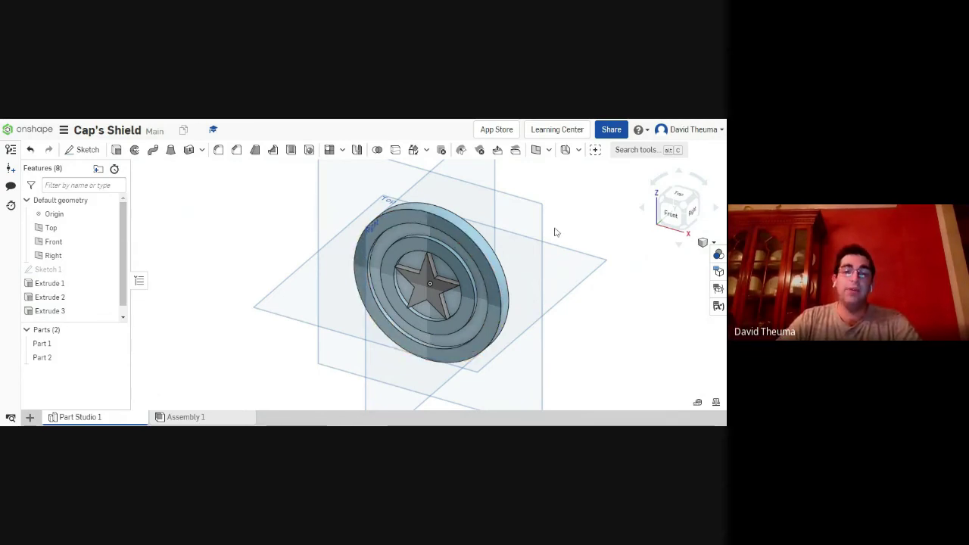
pyautogui.moveTo(584, 219); pyautogui.dragTo(571, 227, button='middle')
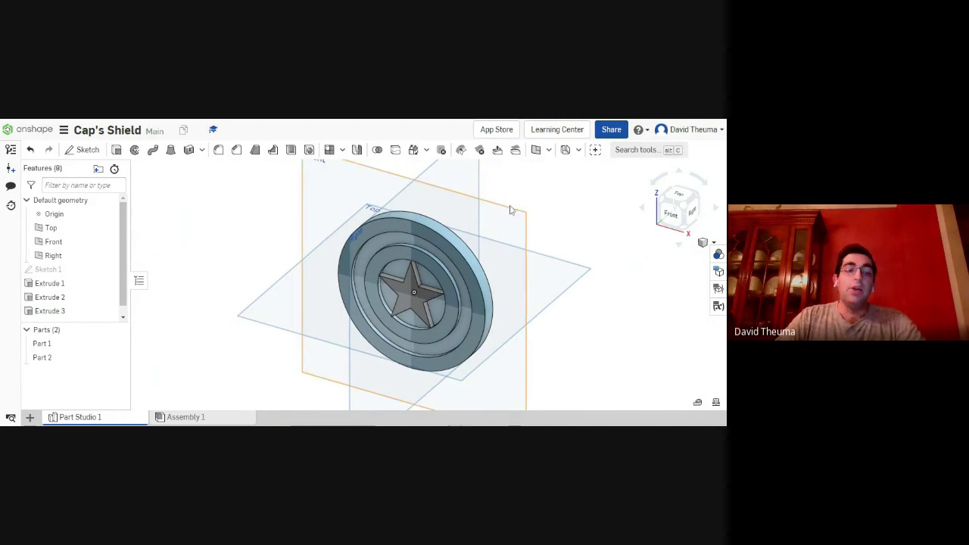
# Insert Part Studio 1's parts into Assembly 1, placed at the assembly origin
pyautogui.click(183, 417)
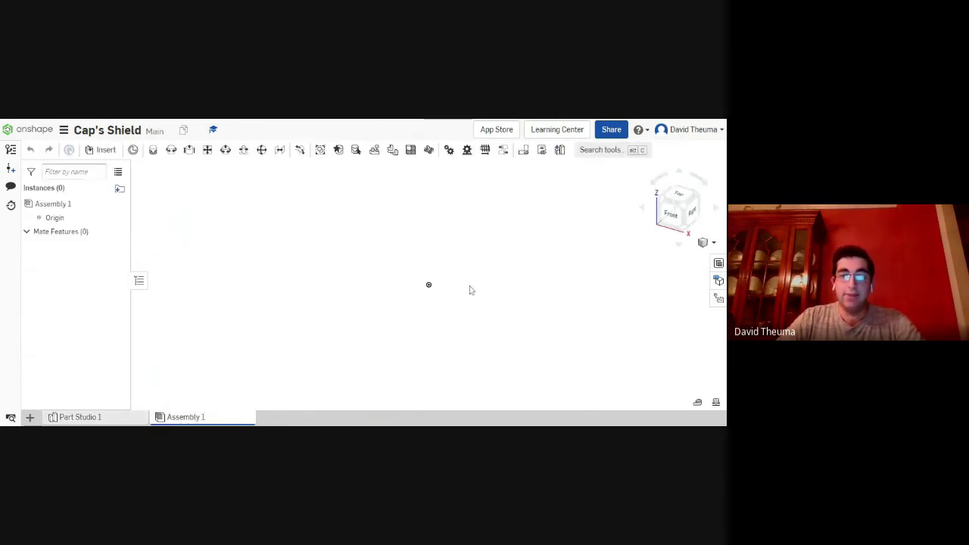
pyautogui.moveTo(470, 290)
pyautogui.mouseDown(button='middle')
pyautogui.moveTo(454, 293)
pyautogui.moveTo(446, 279)
pyautogui.mouseUp(button='middle')
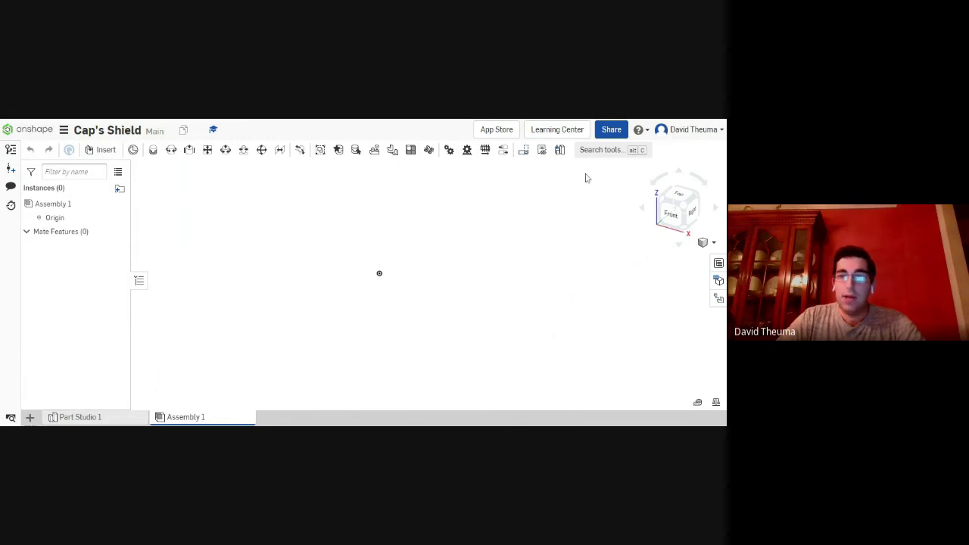
pyautogui.click(668, 215)
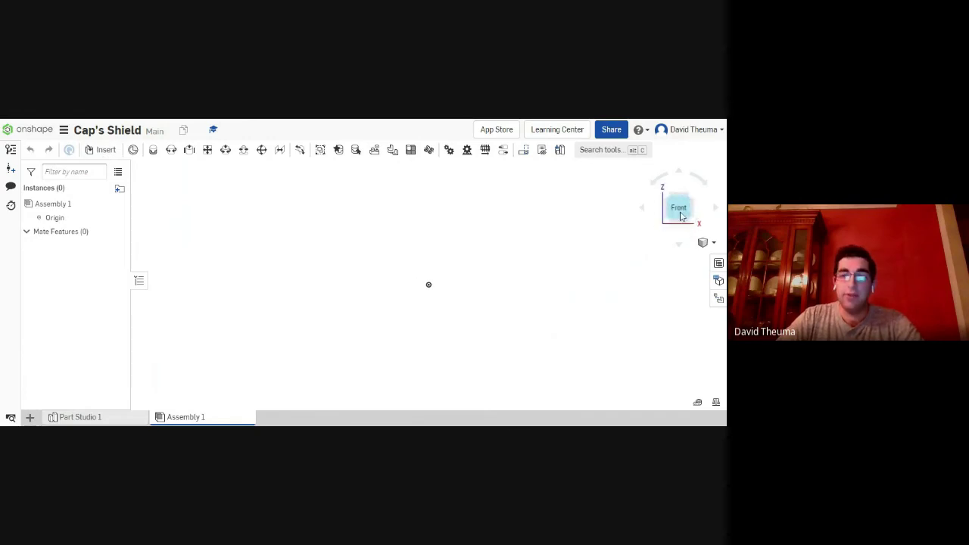
pyautogui.click(106, 150)
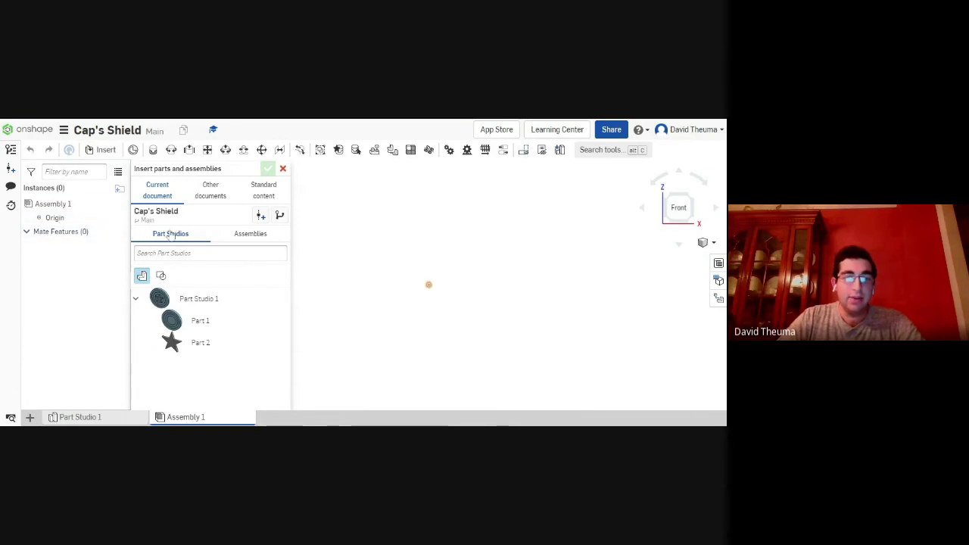
pyautogui.click(200, 301)
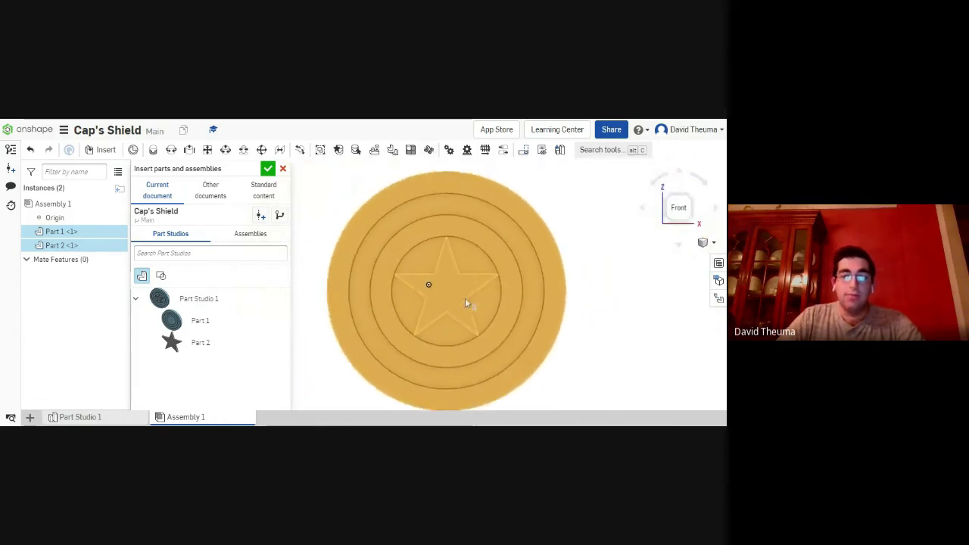
pyautogui.scroll(3, 433, 284)
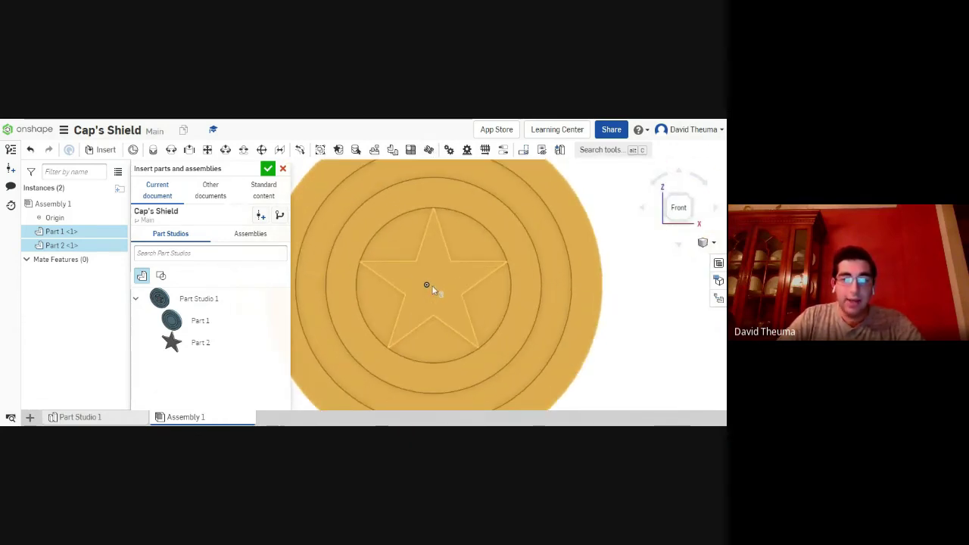
pyautogui.click(426, 284)
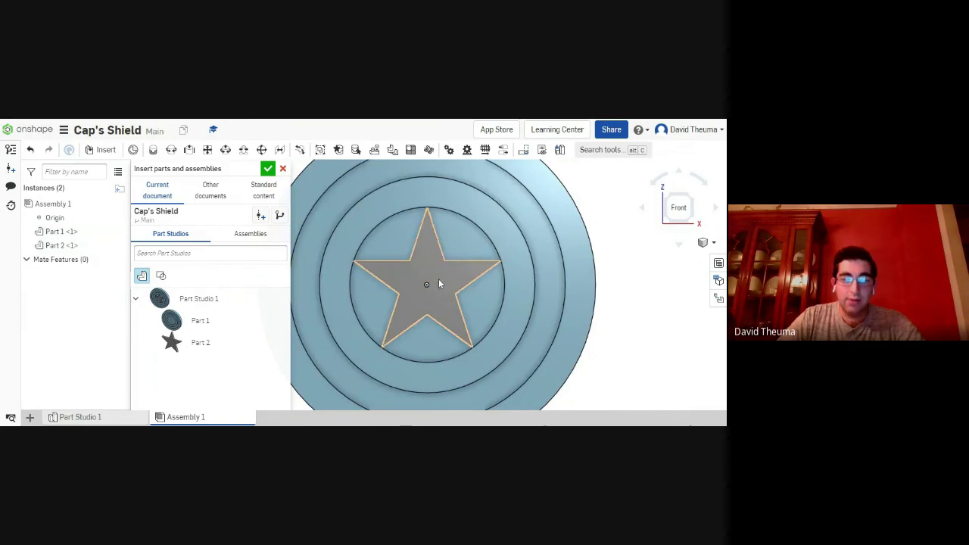
pyautogui.scroll(-3, 439, 278)
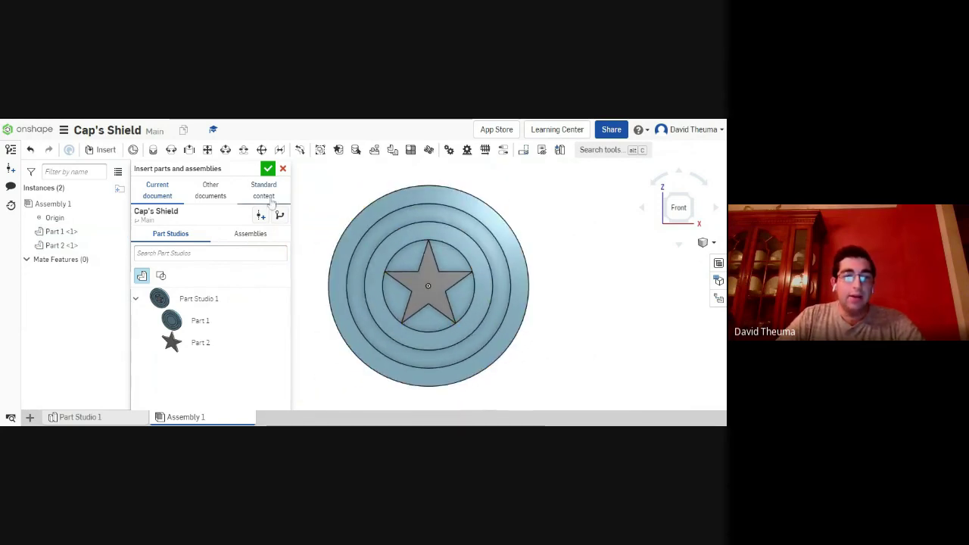
pyautogui.click(270, 171)
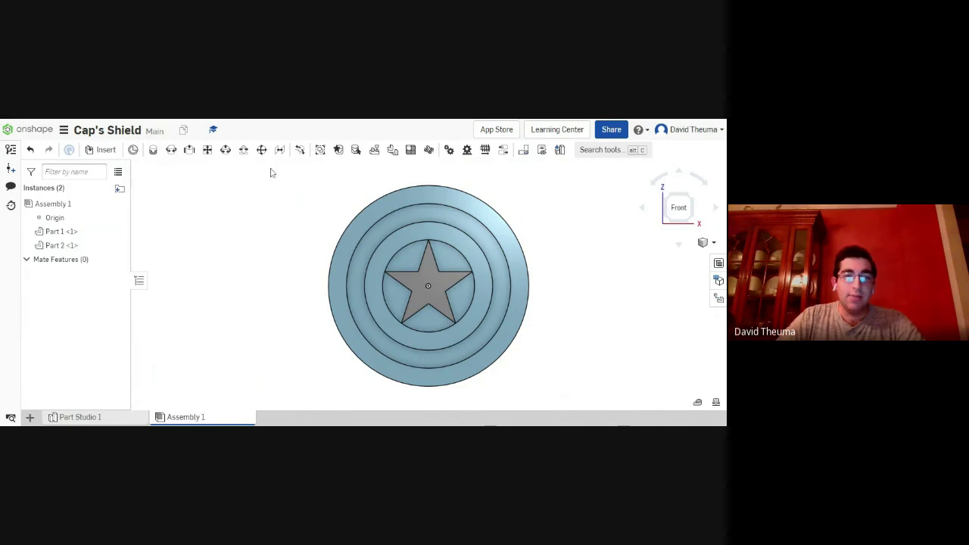
# Check the assembled two-part shield from tilted, front and isometric views
pyautogui.moveTo(591, 210); pyautogui.dragTo(718, 197, button='right')
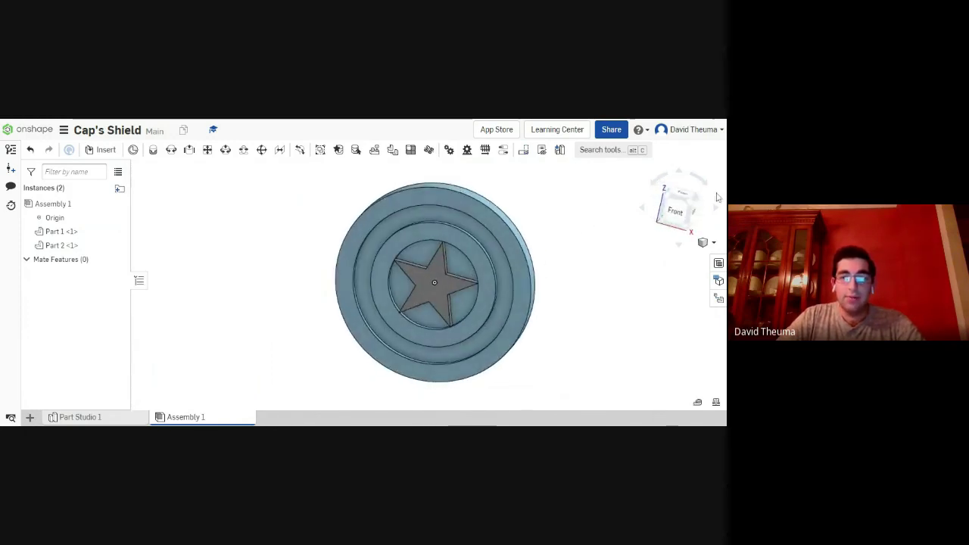
pyautogui.click(677, 209)
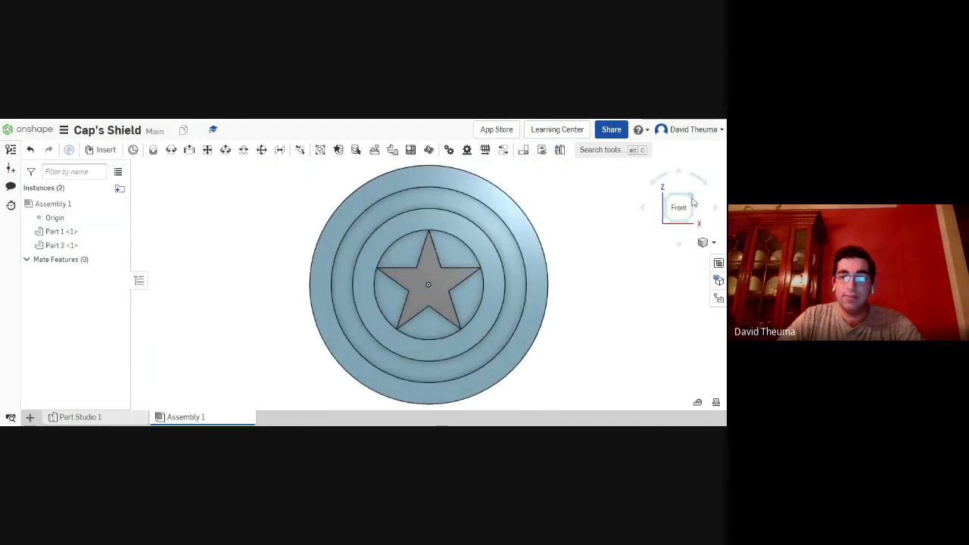
pyautogui.click(692, 202)
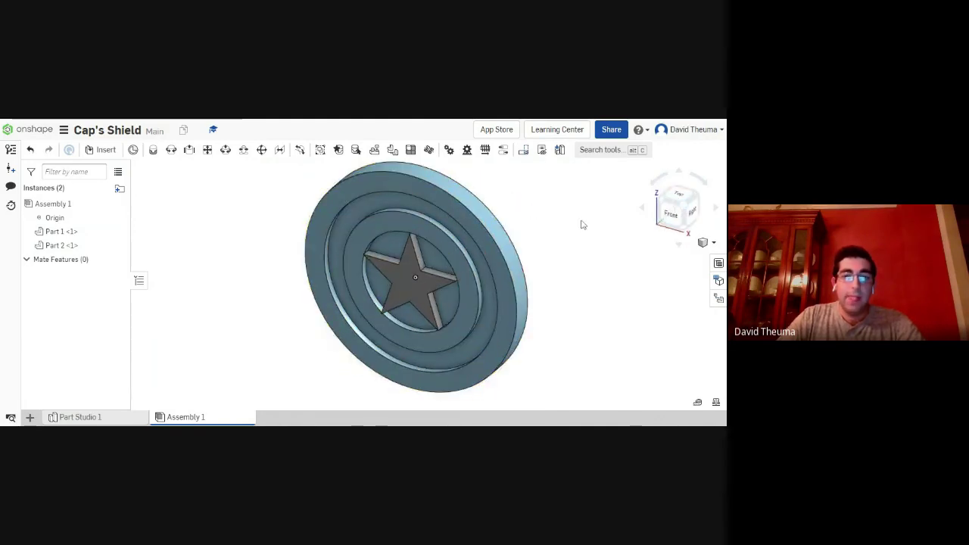
pyautogui.moveTo(580, 223); pyautogui.dragTo(562, 228, button='middle')
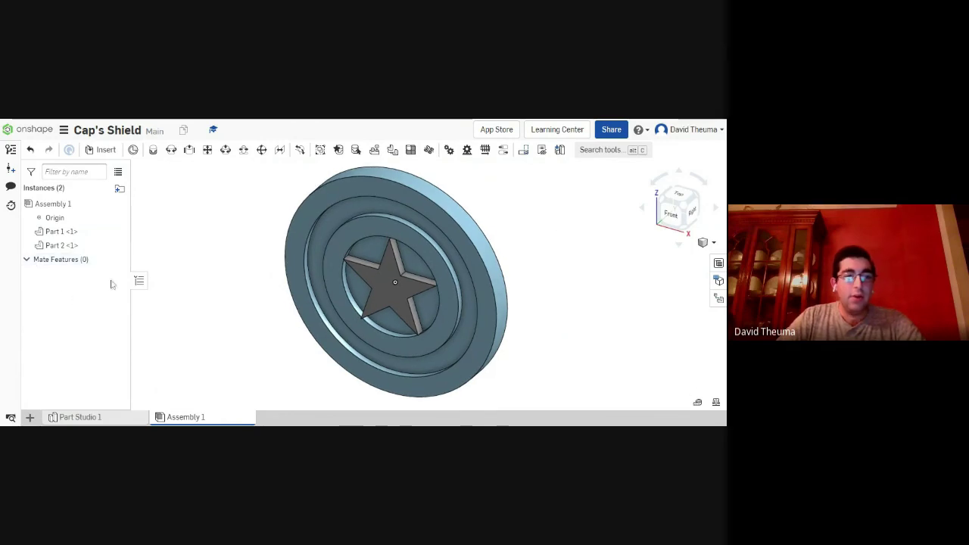
pyautogui.rightClick(182, 418)
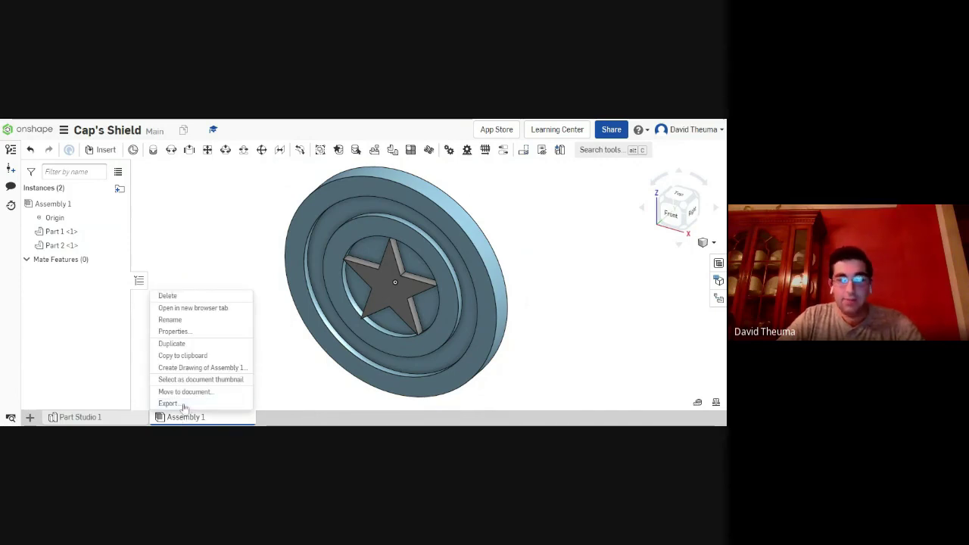
pyautogui.click(182, 404)
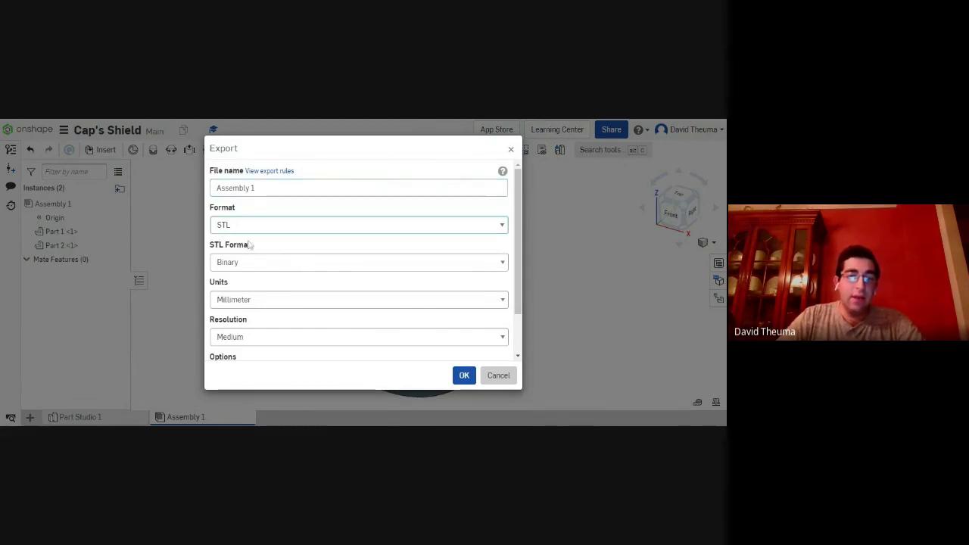
pyautogui.scroll(-2, 249, 245)
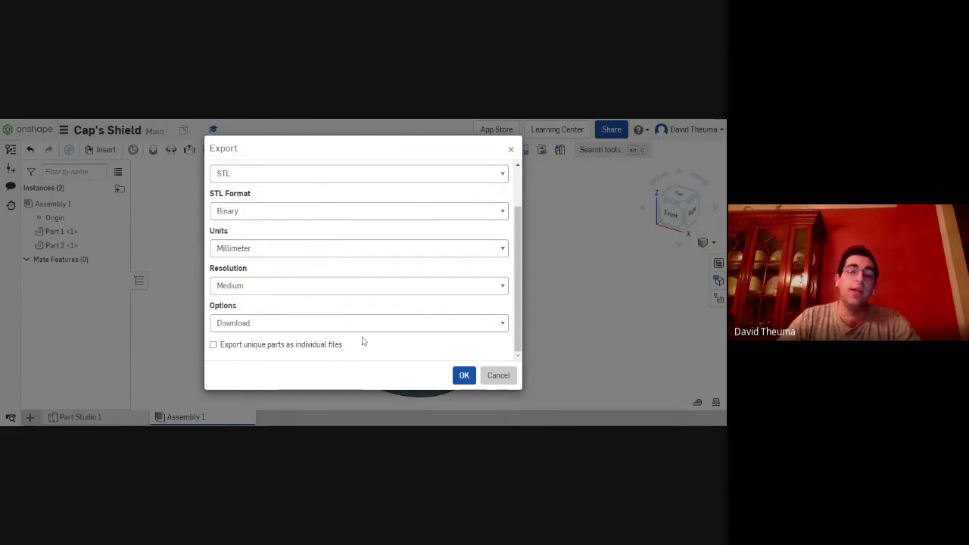
pyautogui.click(462, 377)
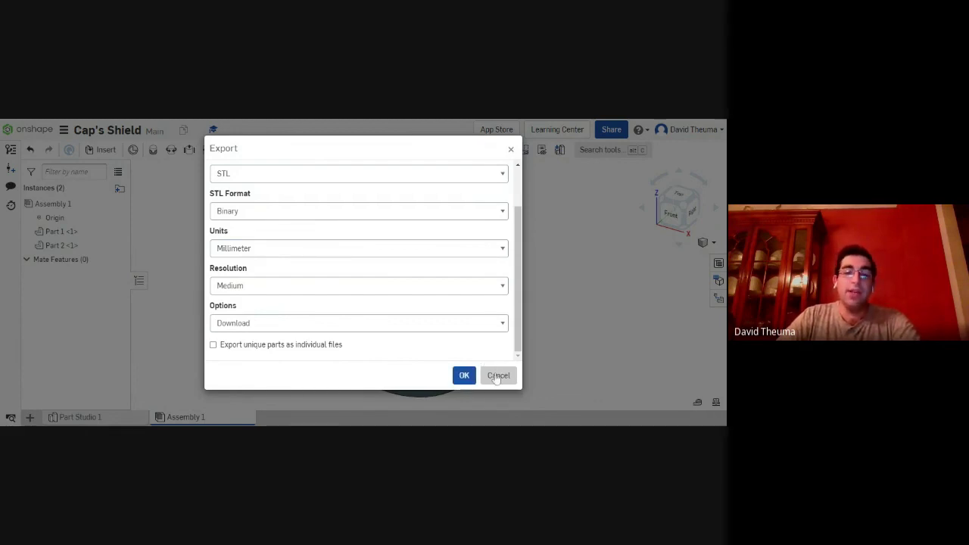
# Close the export settings without exporting and switch back to Part Studio 1
pyautogui.click(498, 375)
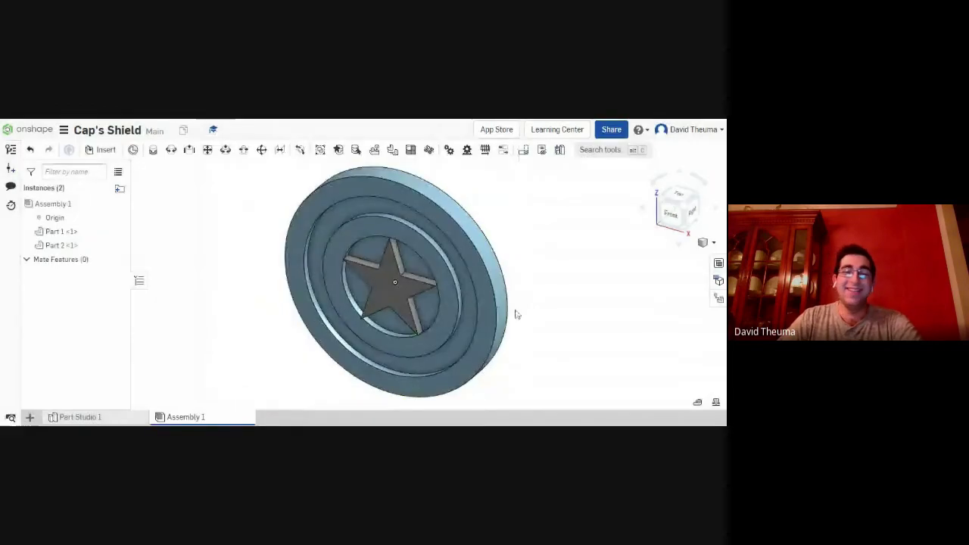
pyautogui.moveTo(505, 202); pyautogui.dragTo(517, 262, button='right')
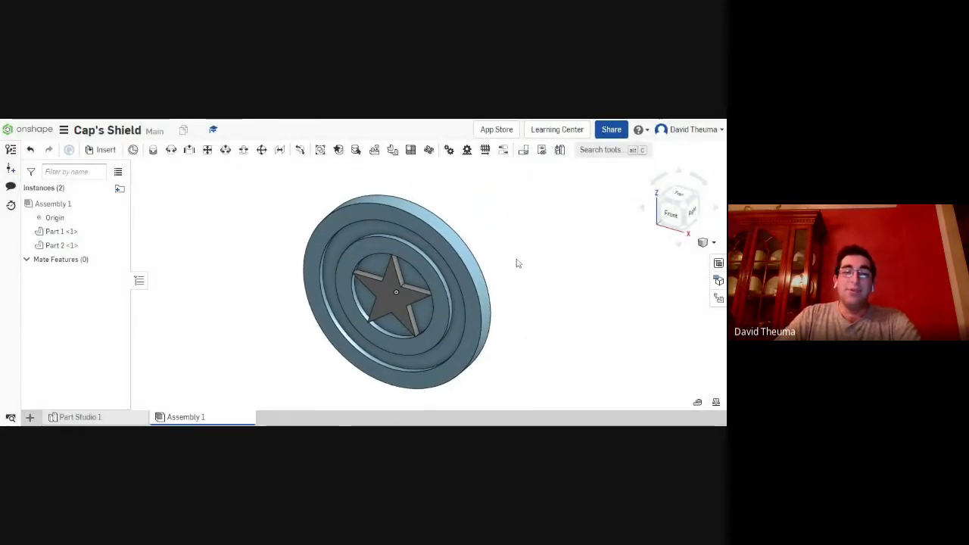
pyautogui.moveTo(78, 421)
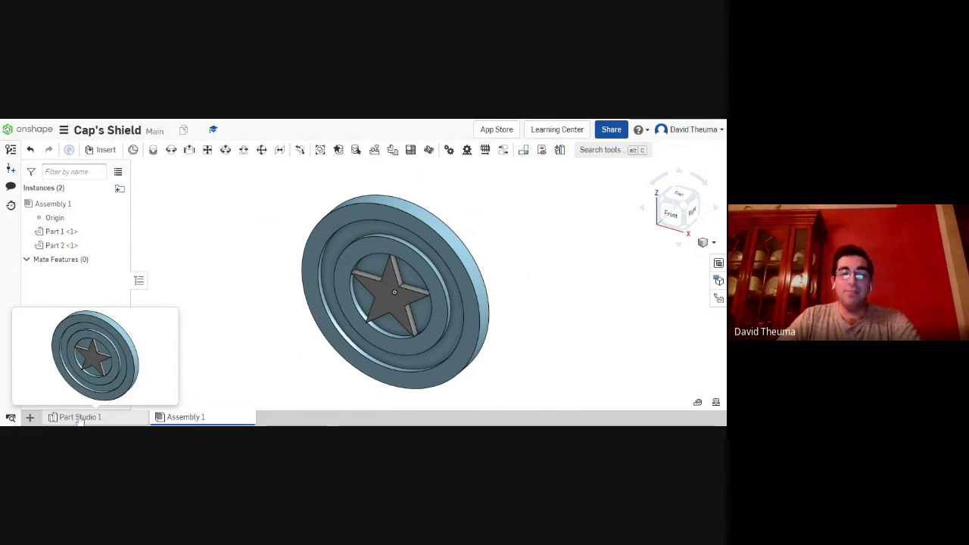
pyautogui.click(78, 417)
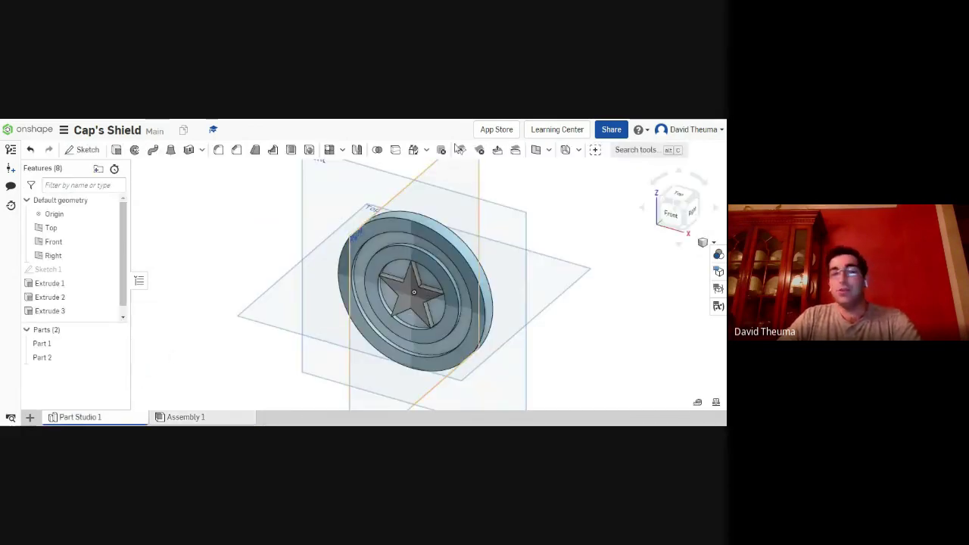